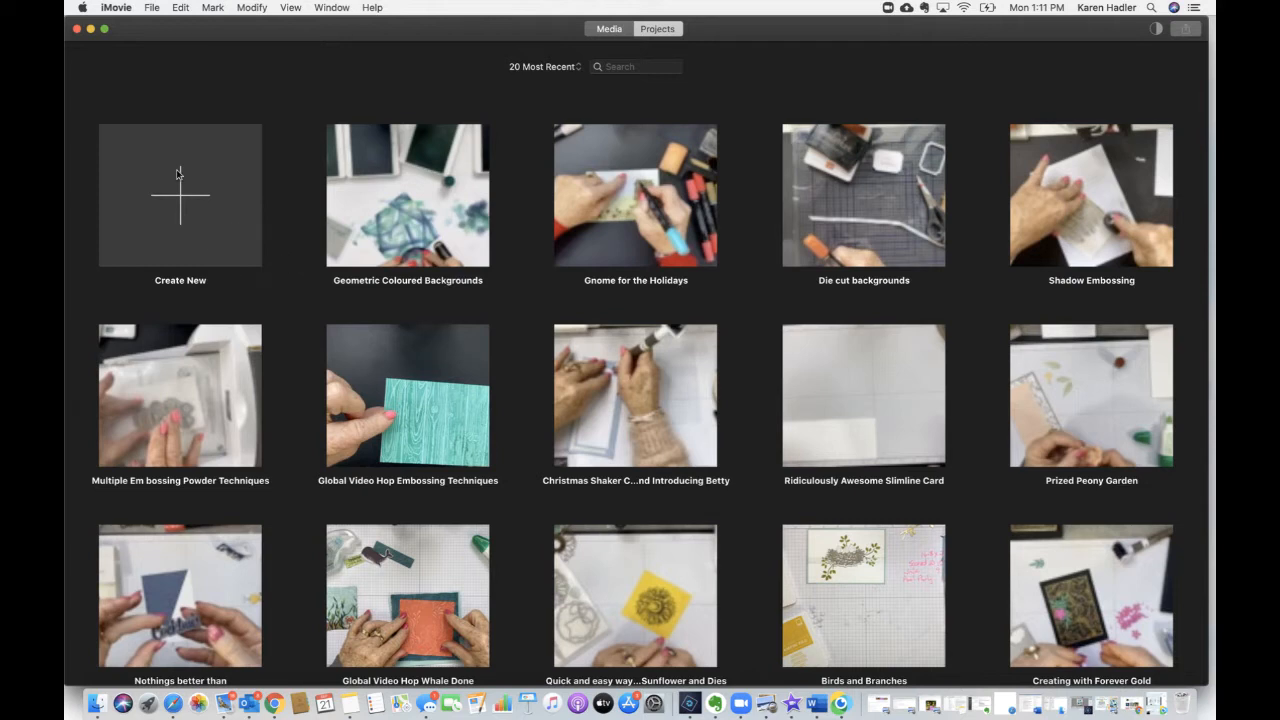
# Create a new movie project and open the media import window.
pyautogui.click(178, 198)
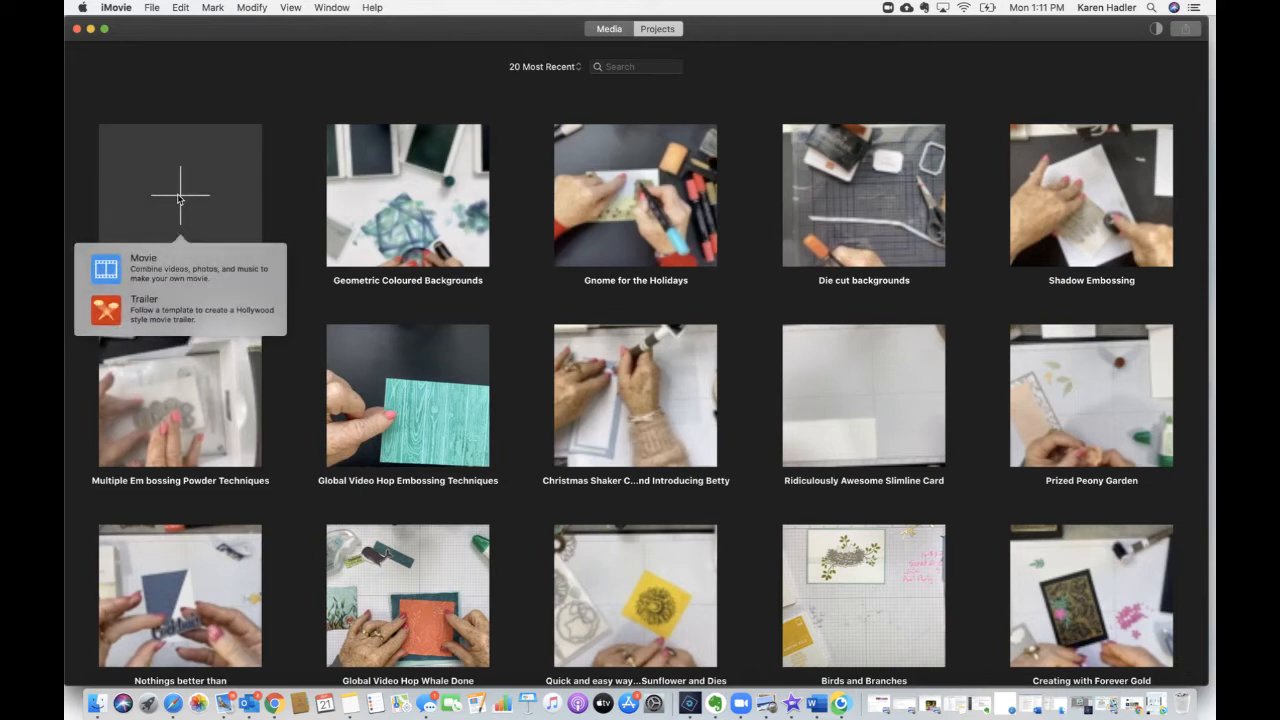
pyautogui.click(96, 270)
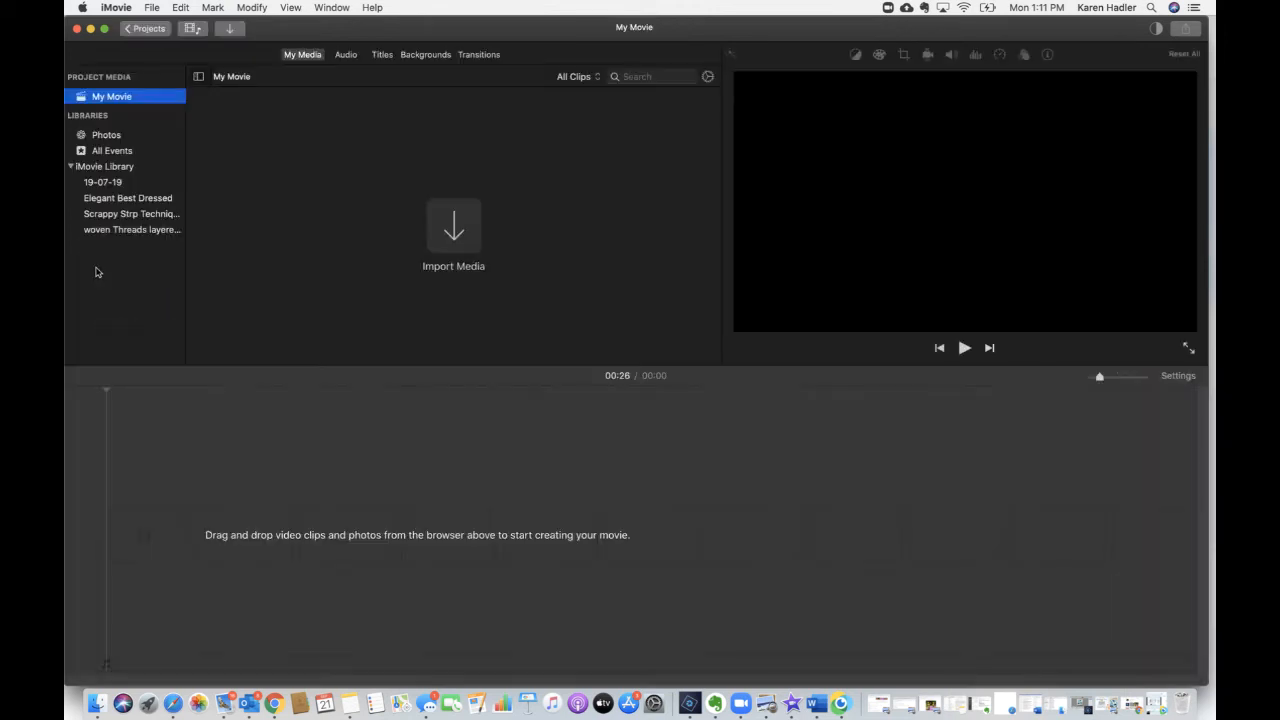
pyautogui.click(455, 232)
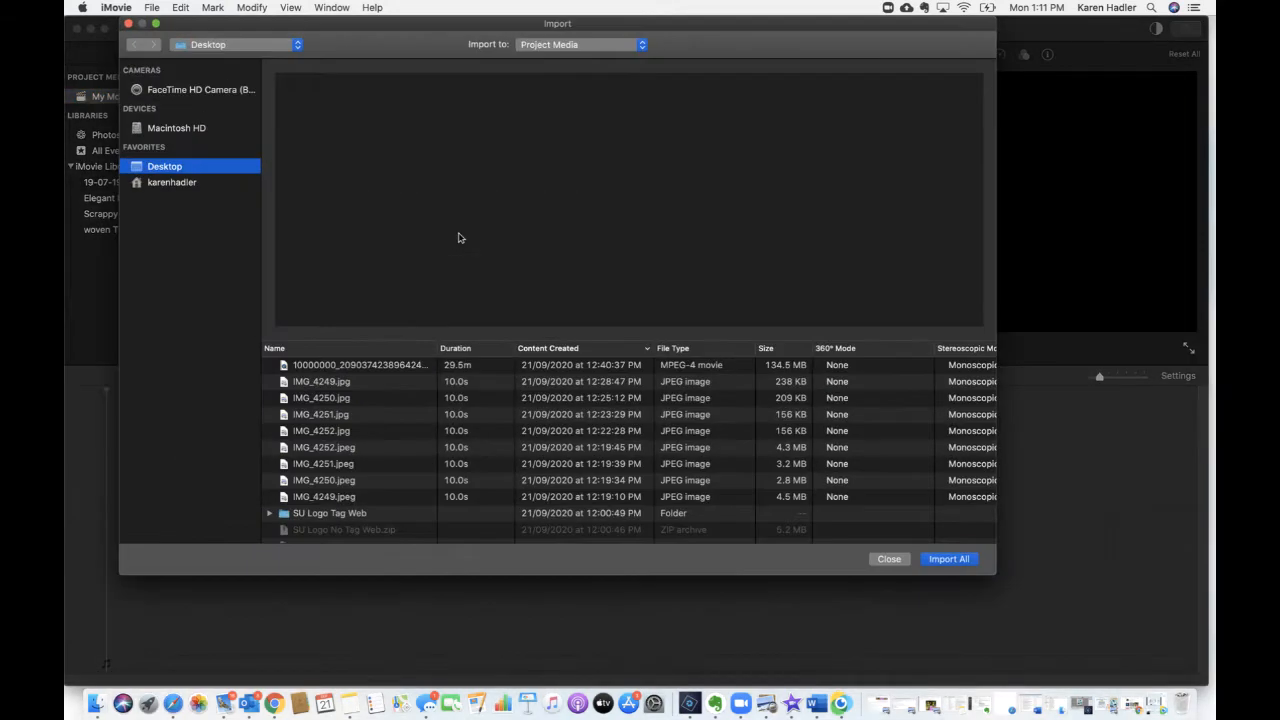
# Preview the MPEG-4 video, the IMG_4249 to IMG_4252 photos and you tube header page.jpg in the Desktop folder.
pyautogui.click(362, 366)
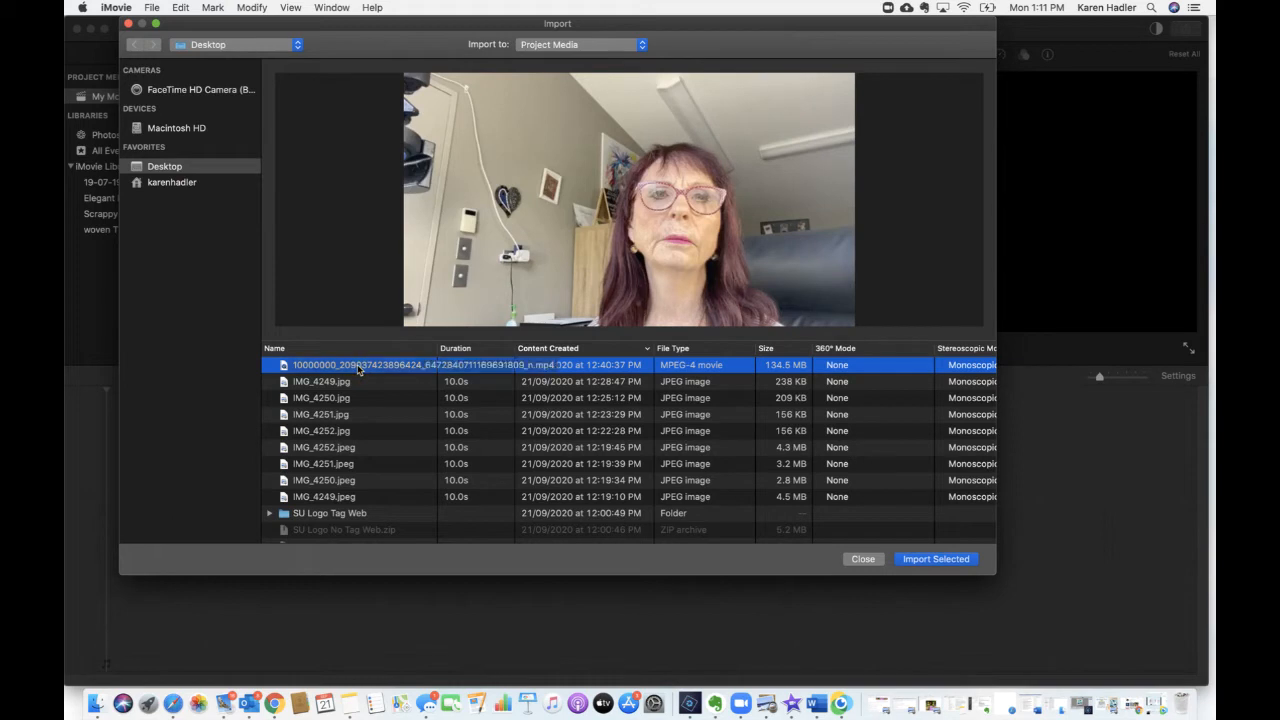
pyautogui.click(352, 382)
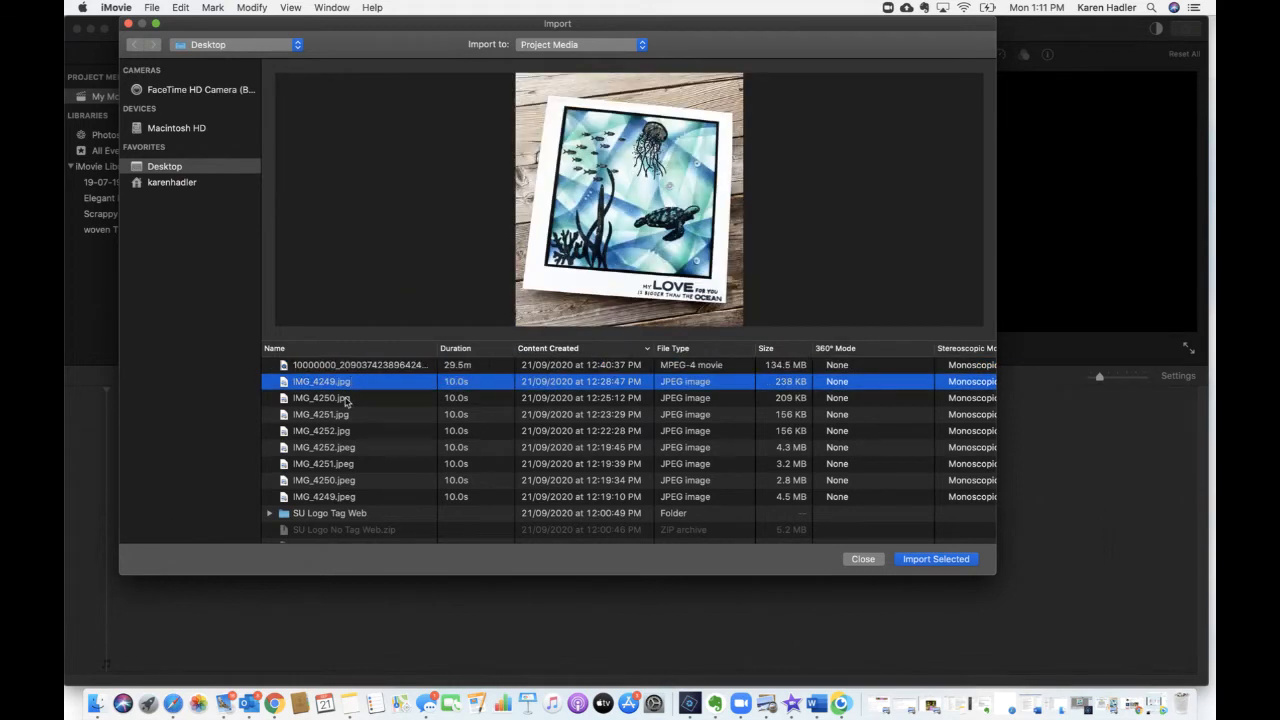
pyautogui.click(346, 400)
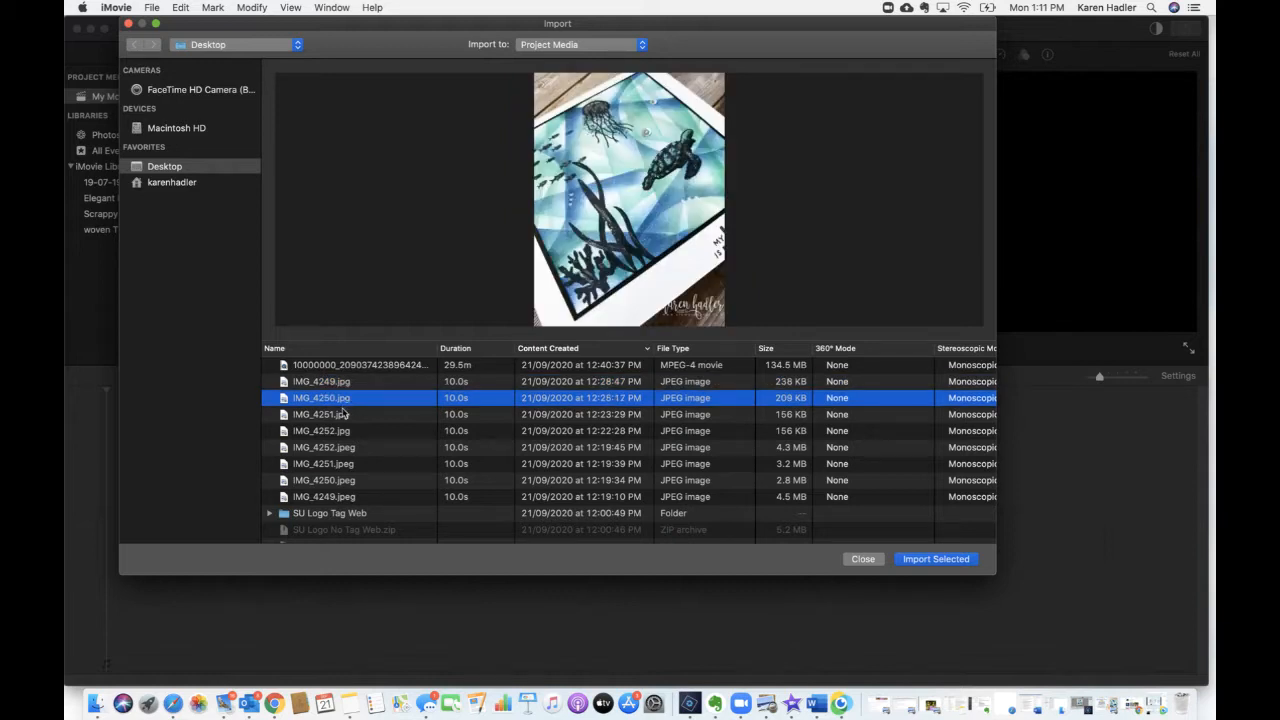
pyautogui.click(342, 414)
pyautogui.click(346, 431)
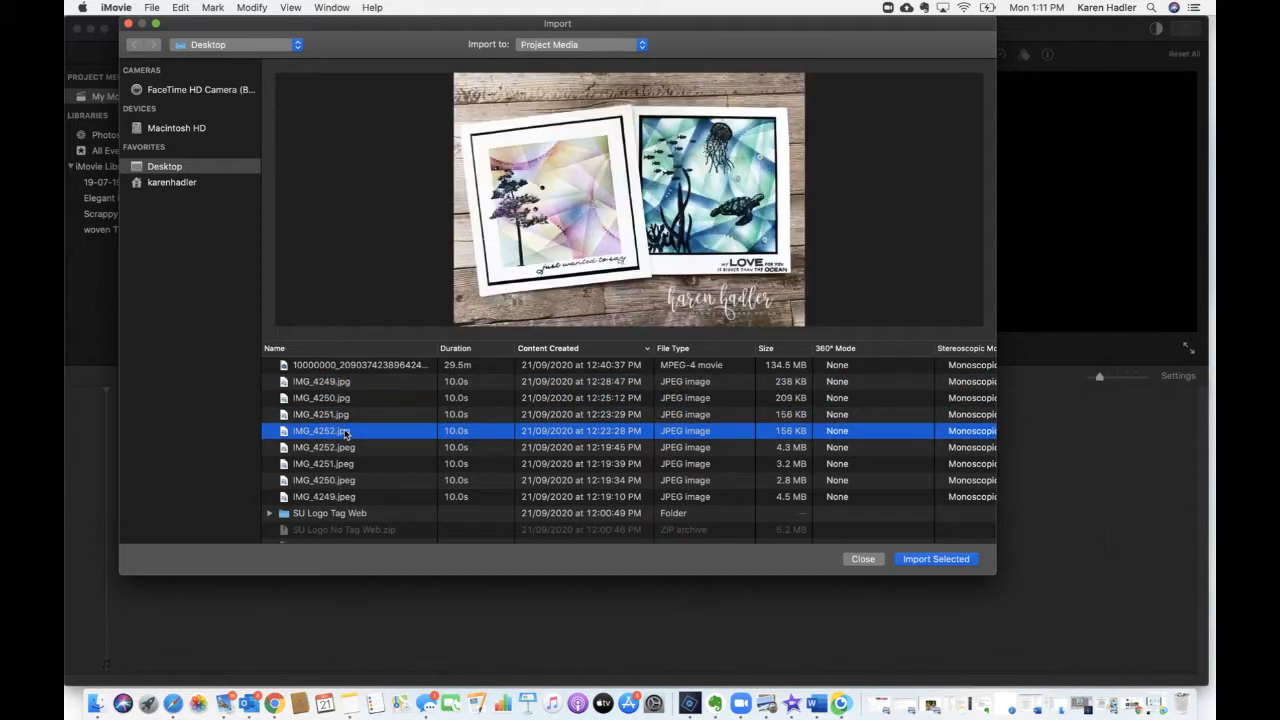
pyautogui.click(346, 447)
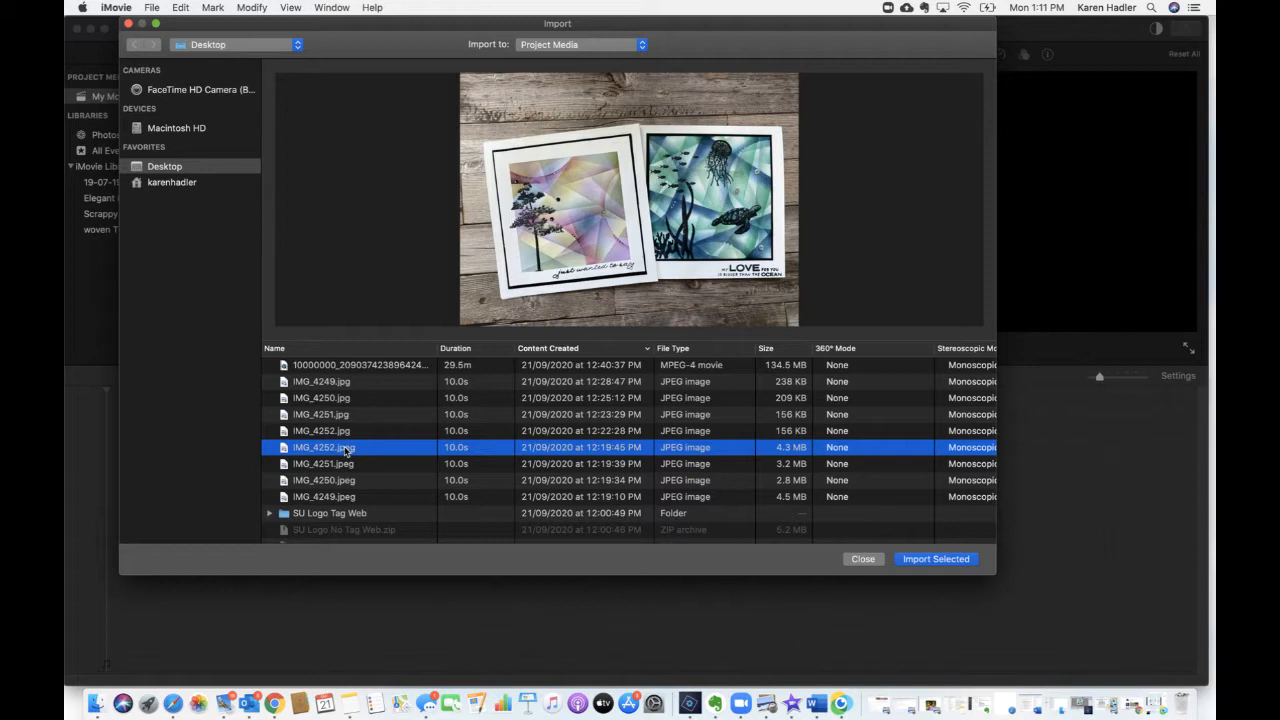
pyautogui.click(346, 464)
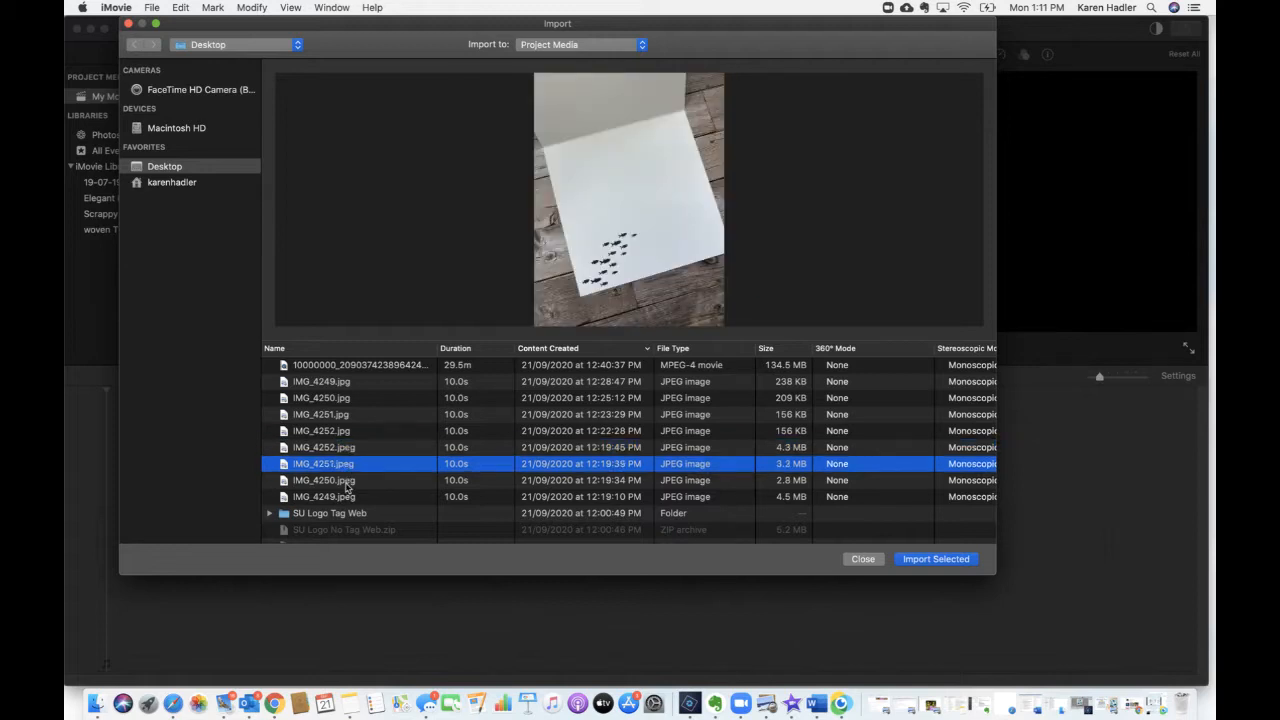
pyautogui.click(348, 482)
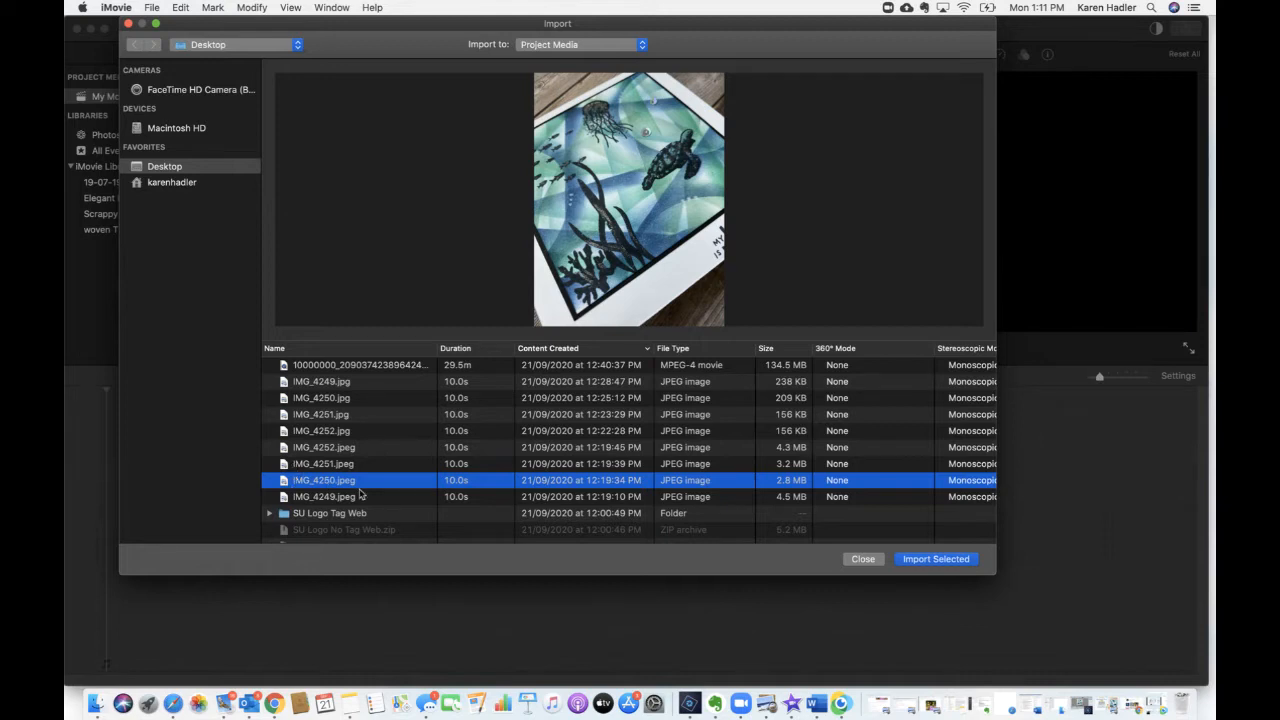
pyautogui.scroll(-4, 361, 494)
pyautogui.scroll(-4, 361, 494)
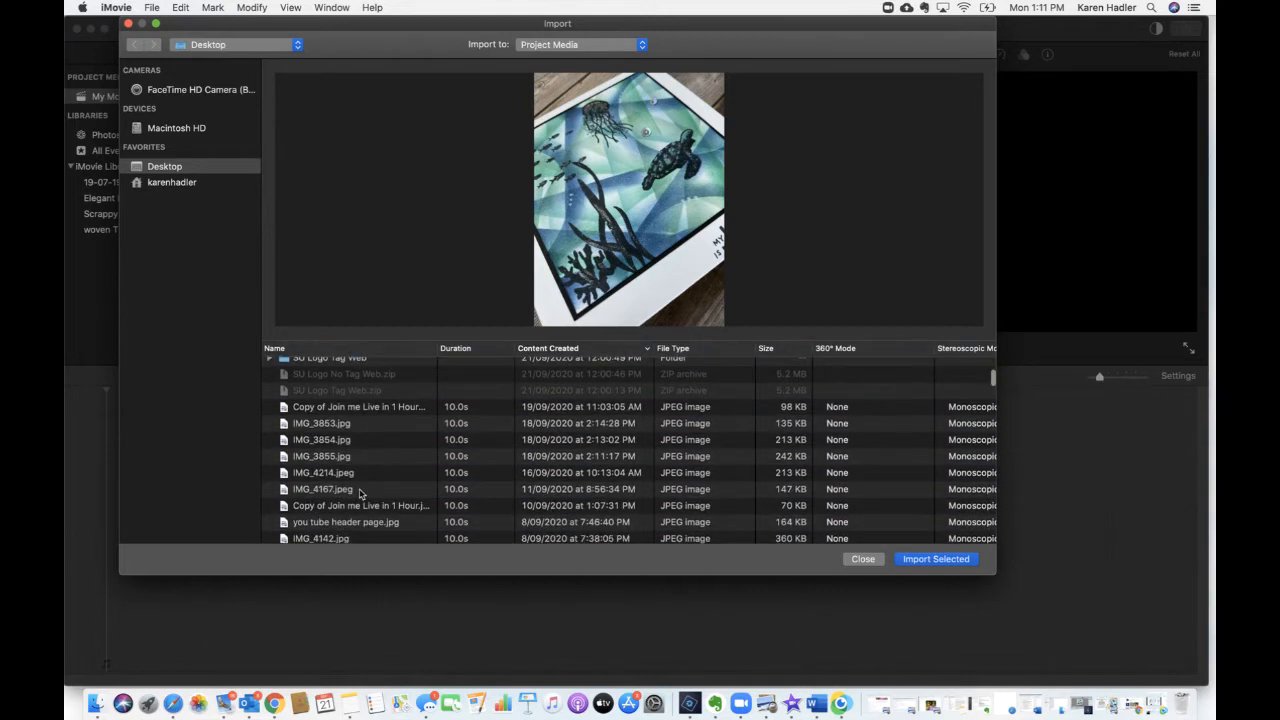
pyautogui.click(339, 437)
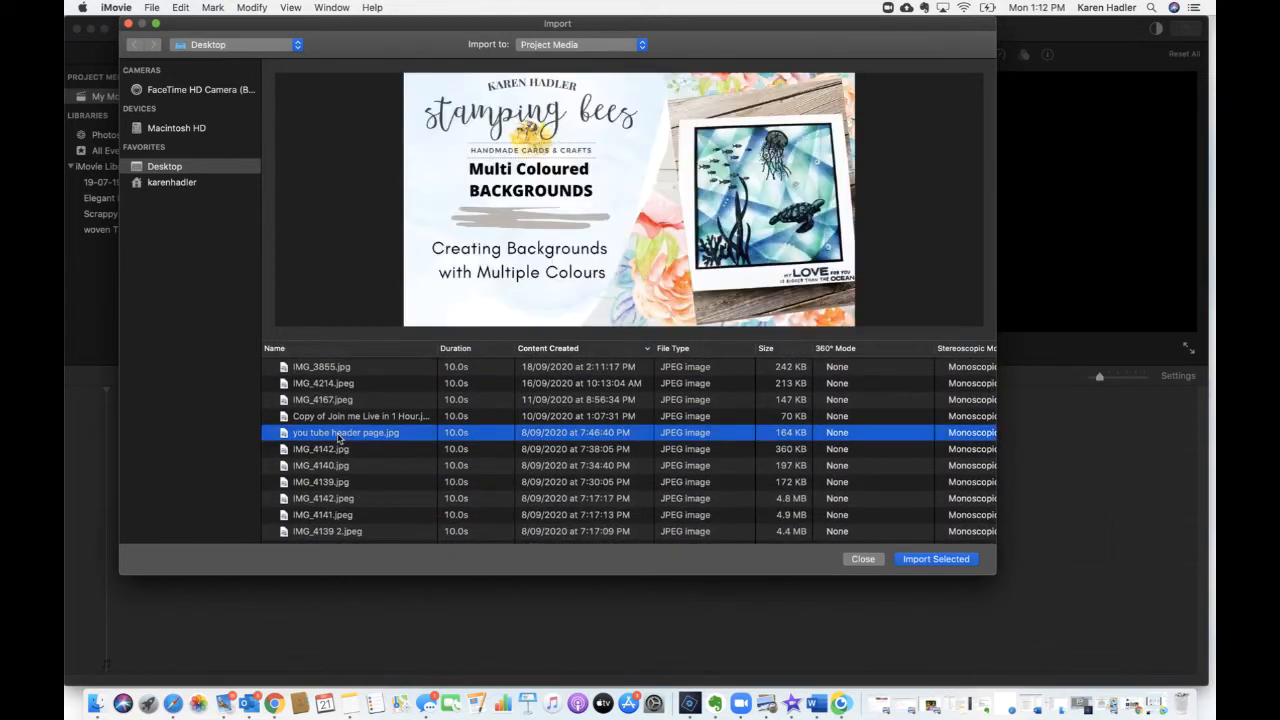
pyautogui.scroll(10, 340, 435)
# Import the MPEG-4 video, IMG_4249.jpg to IMG_4252.jpg and you tube header page.jpg into the project media.
pyautogui.click(355, 366)
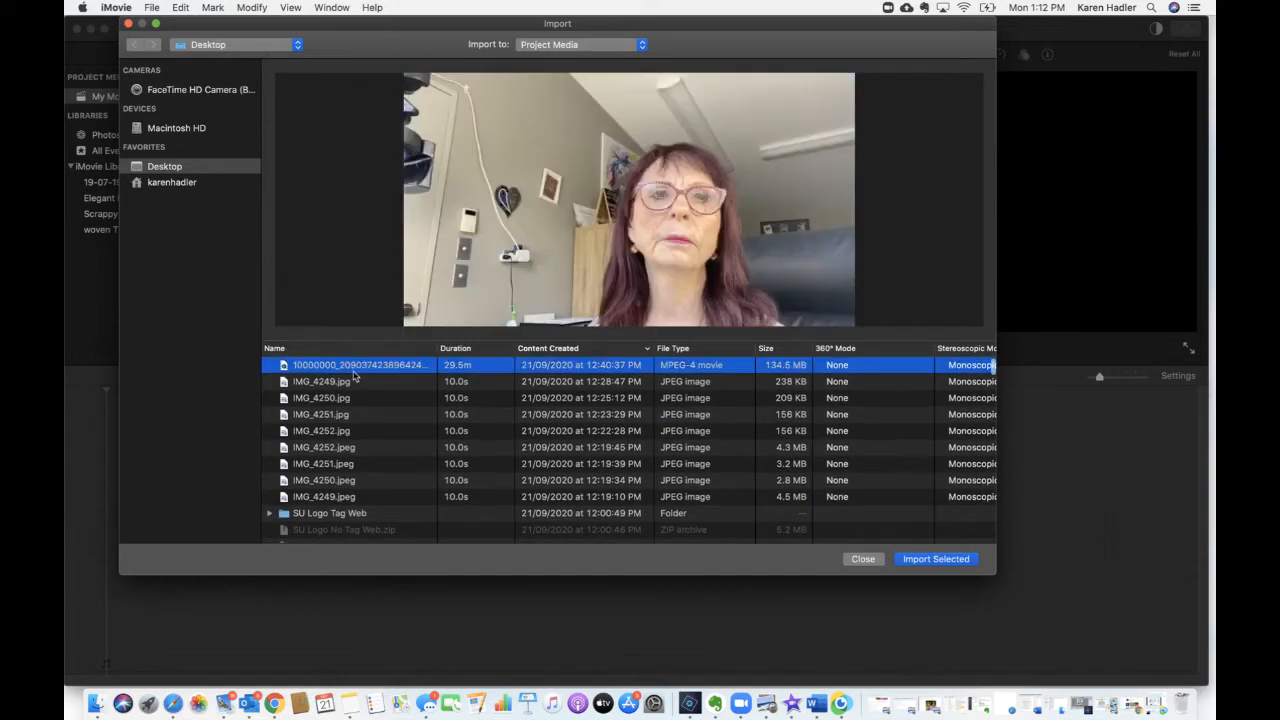
pyautogui.keyDown('shift'); pyautogui.click(353, 381); pyautogui.keyUp('shift')
pyautogui.keyDown('shift'); pyautogui.click(347, 398); pyautogui.keyUp('shift')
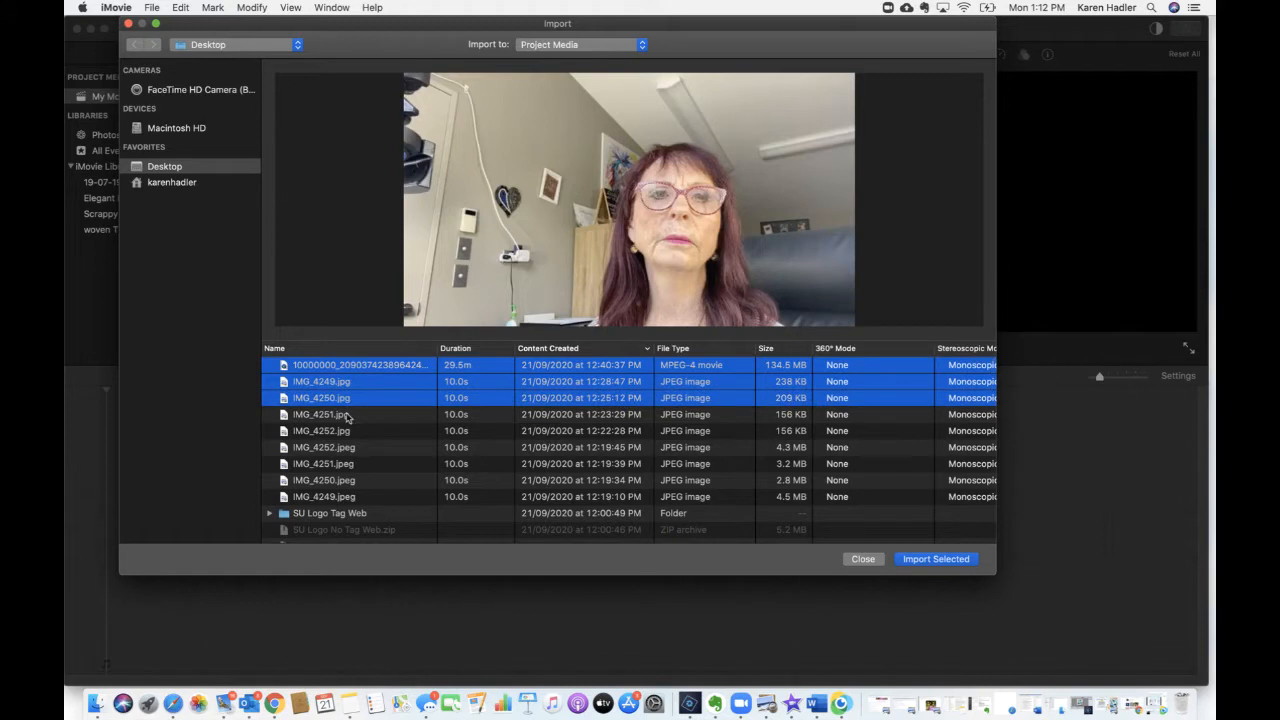
pyautogui.keyDown('shift'); pyautogui.click(347, 414); pyautogui.keyUp('shift')
pyautogui.keyDown('shift'); pyautogui.click(352, 431); pyautogui.keyUp('shift')
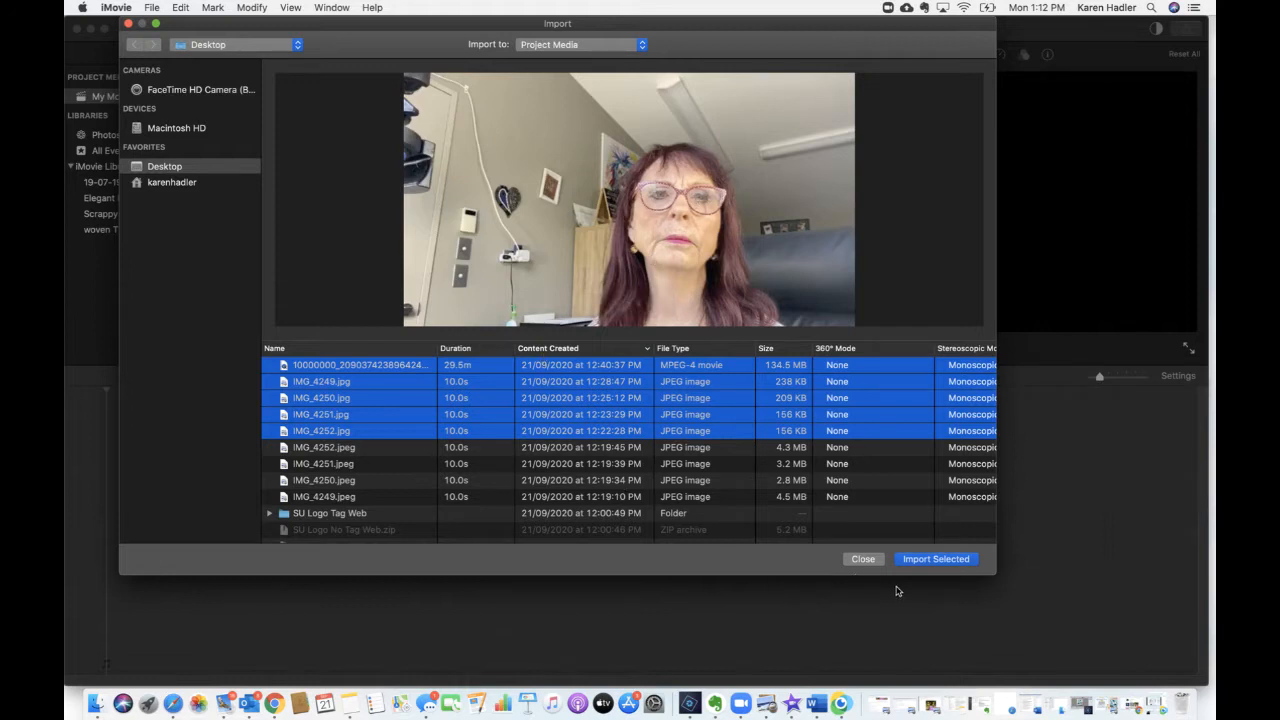
pyautogui.click(951, 564)
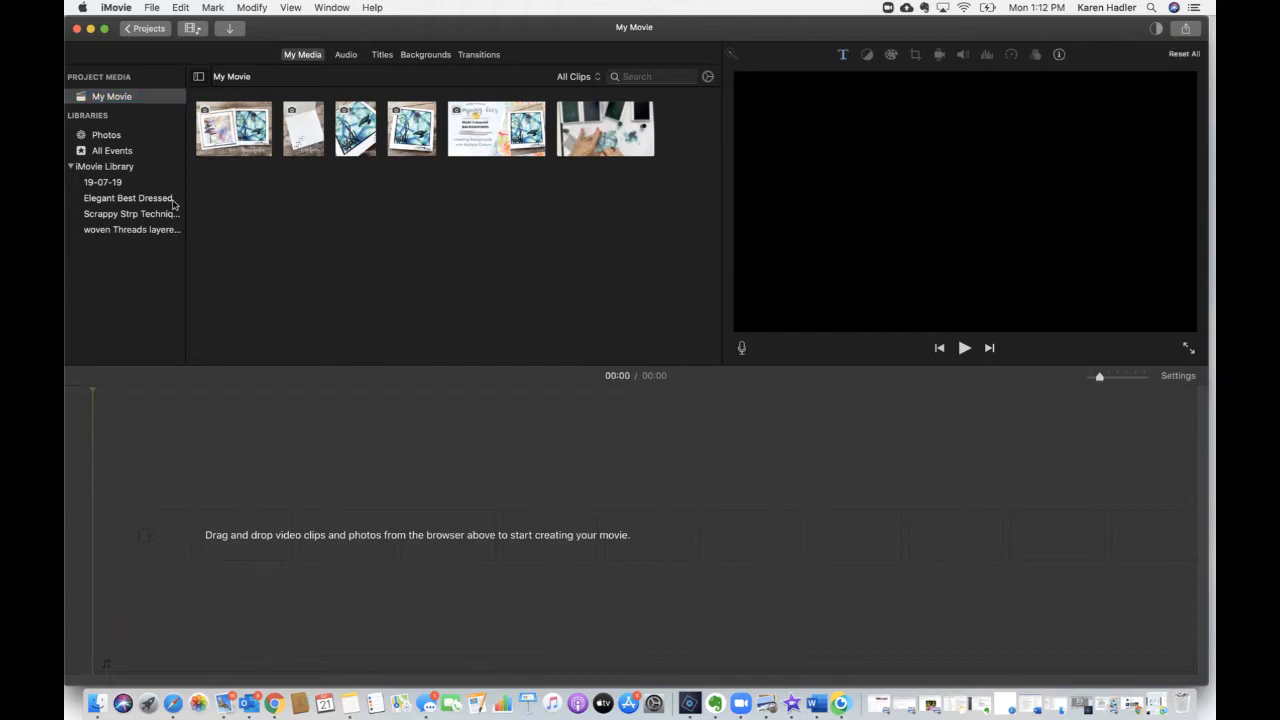
# Copy the Stamping Bees floral logo image from the library event Global Video Hop Whale Done into My Movie.
pyautogui.click(90, 167)
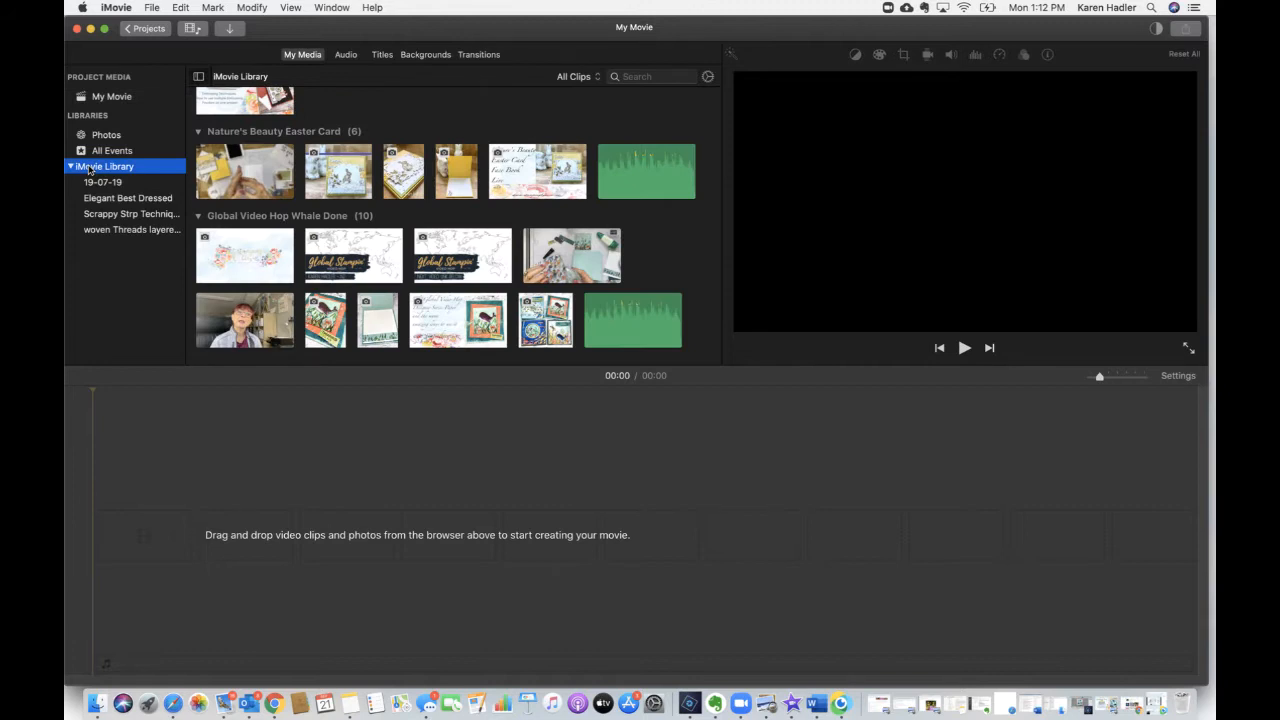
pyautogui.click(328, 204)
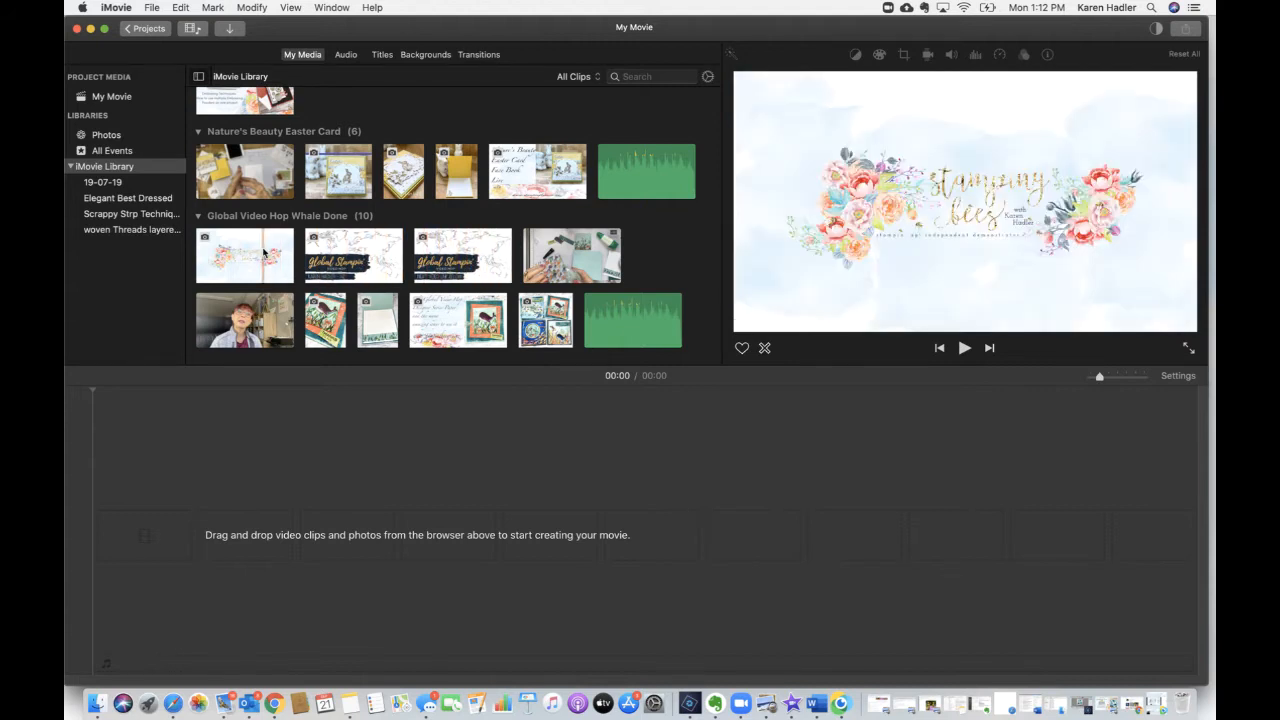
pyautogui.moveTo(247, 252); pyautogui.dragTo(107, 97)
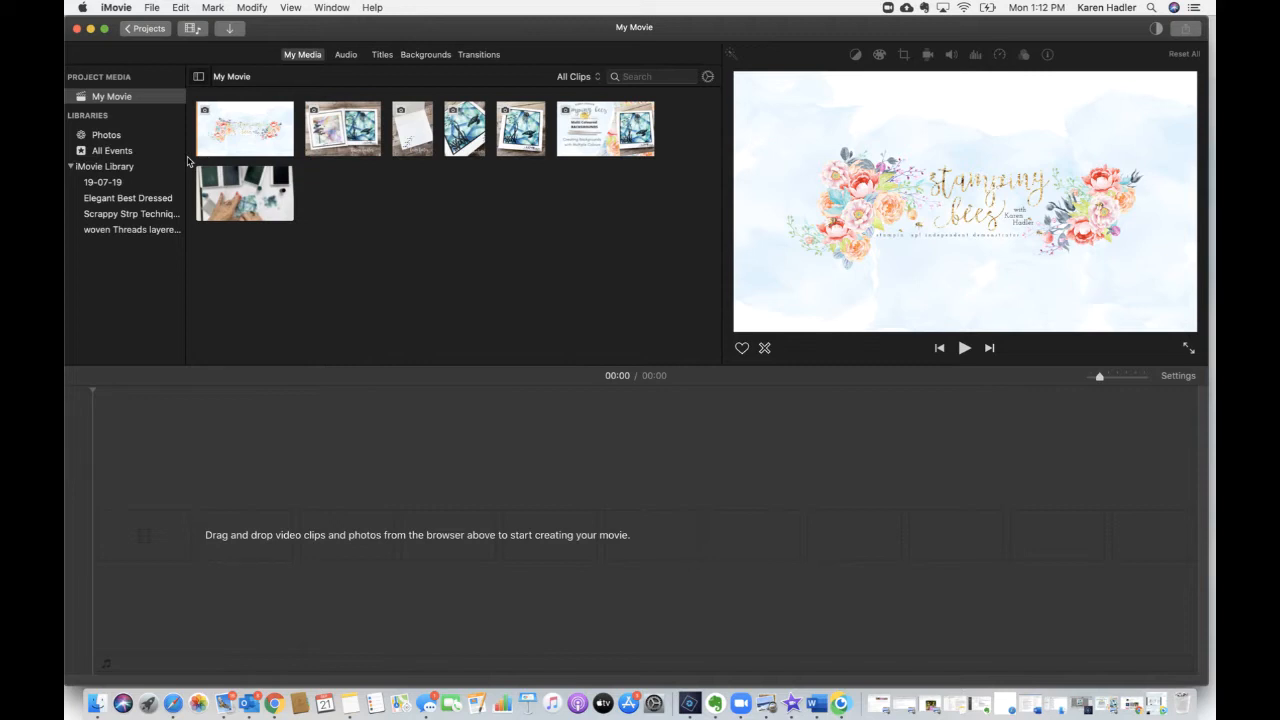
pyautogui.press('space')
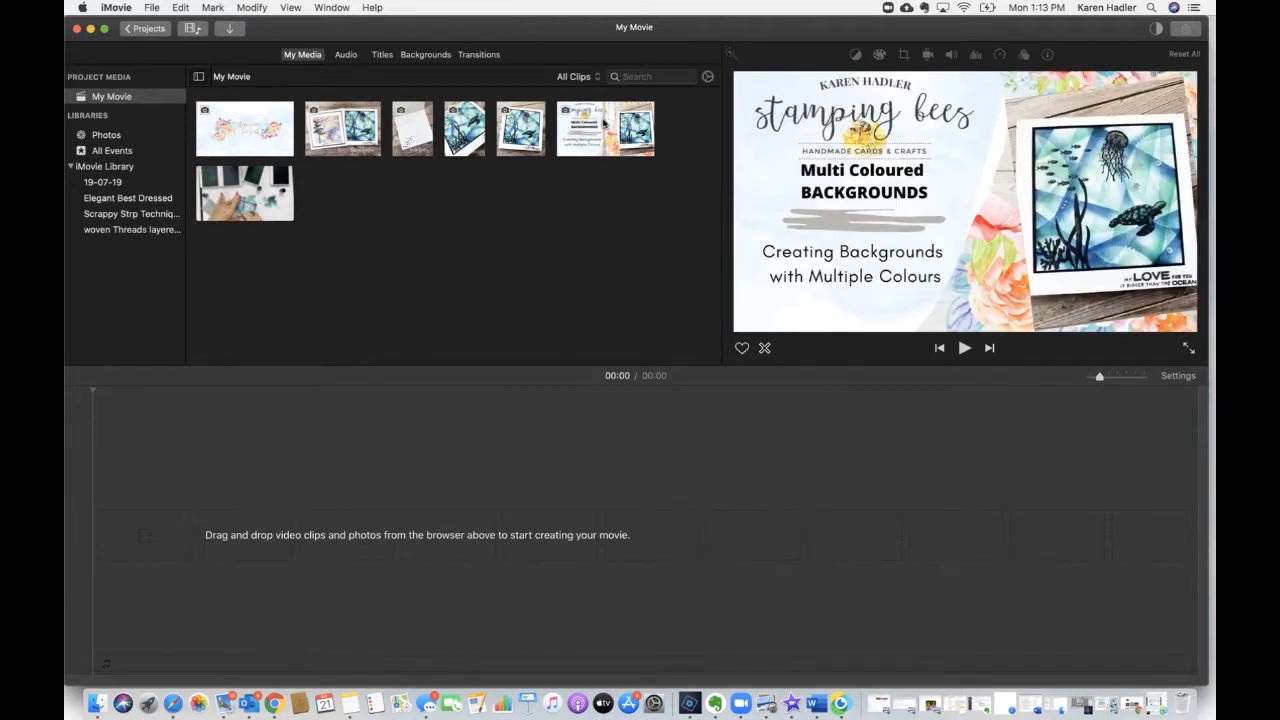
# Place the Multi Coloured Backgrounds header image in the timeline, followed by the two-card, ocean close-up and card-inside photos.
pyautogui.moveTo(604, 122); pyautogui.dragTo(112, 541)
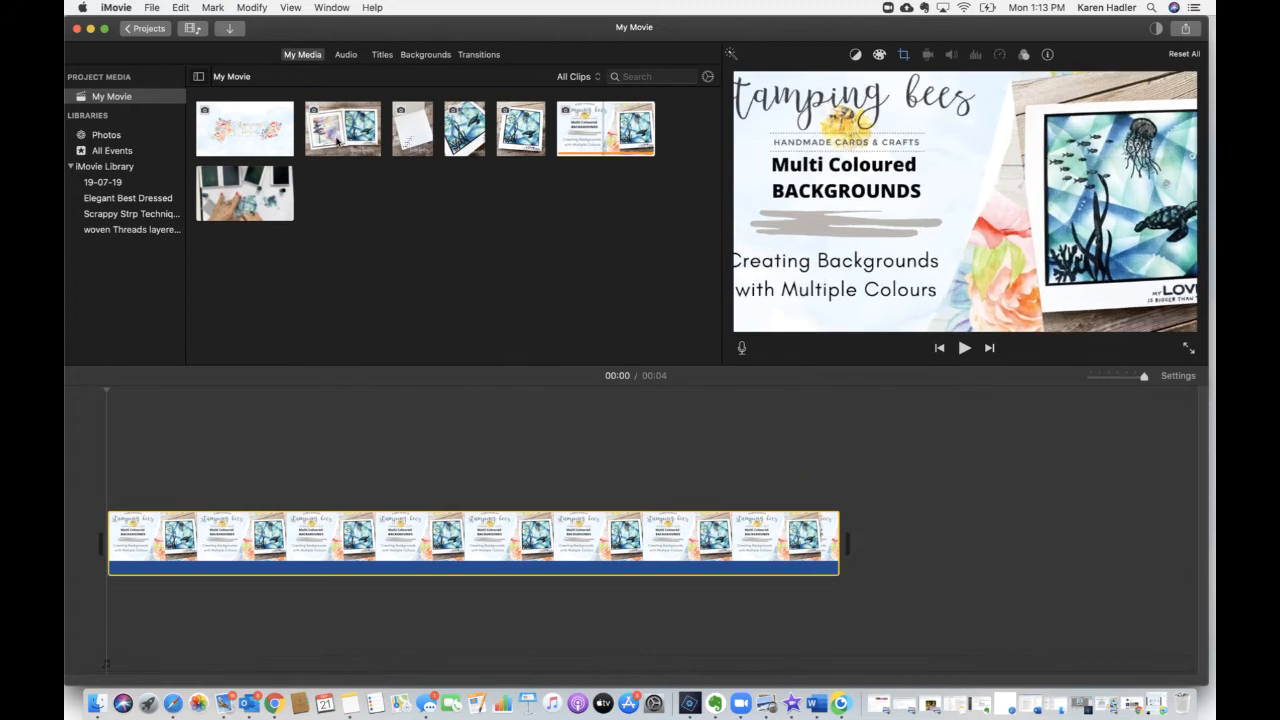
pyautogui.moveTo(345, 135); pyautogui.dragTo(851, 543)
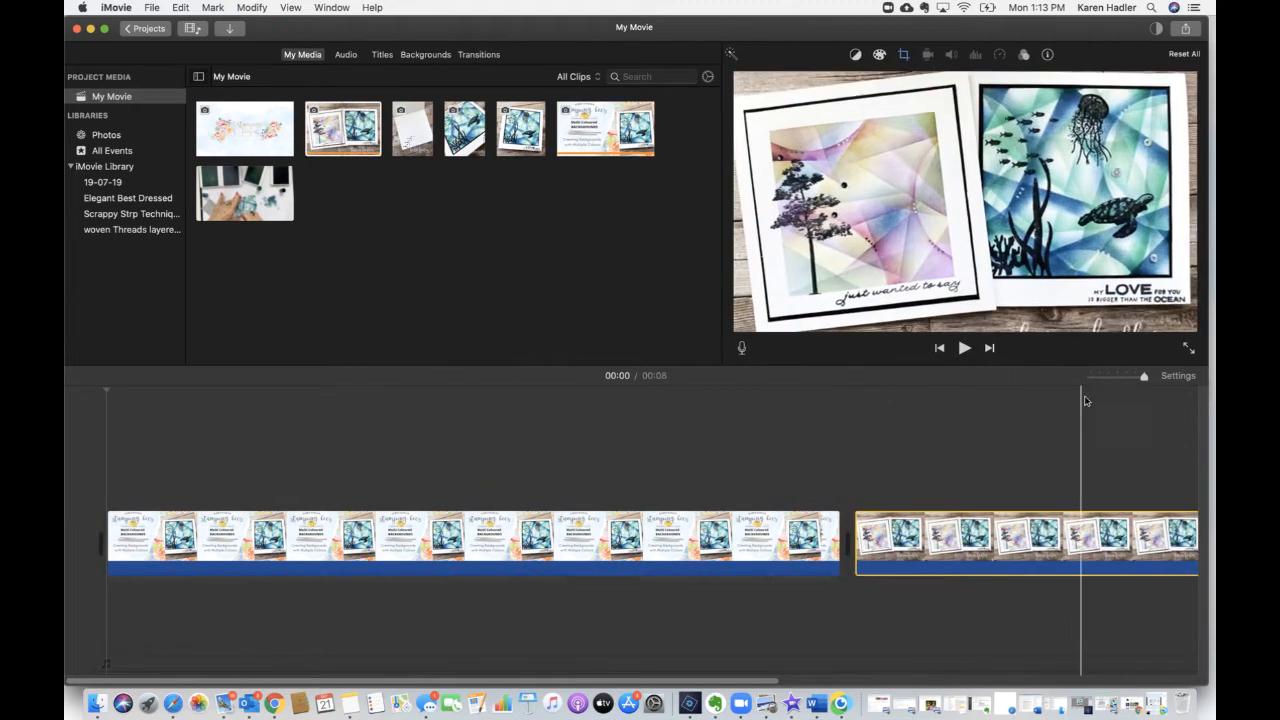
pyautogui.click(1100, 378)
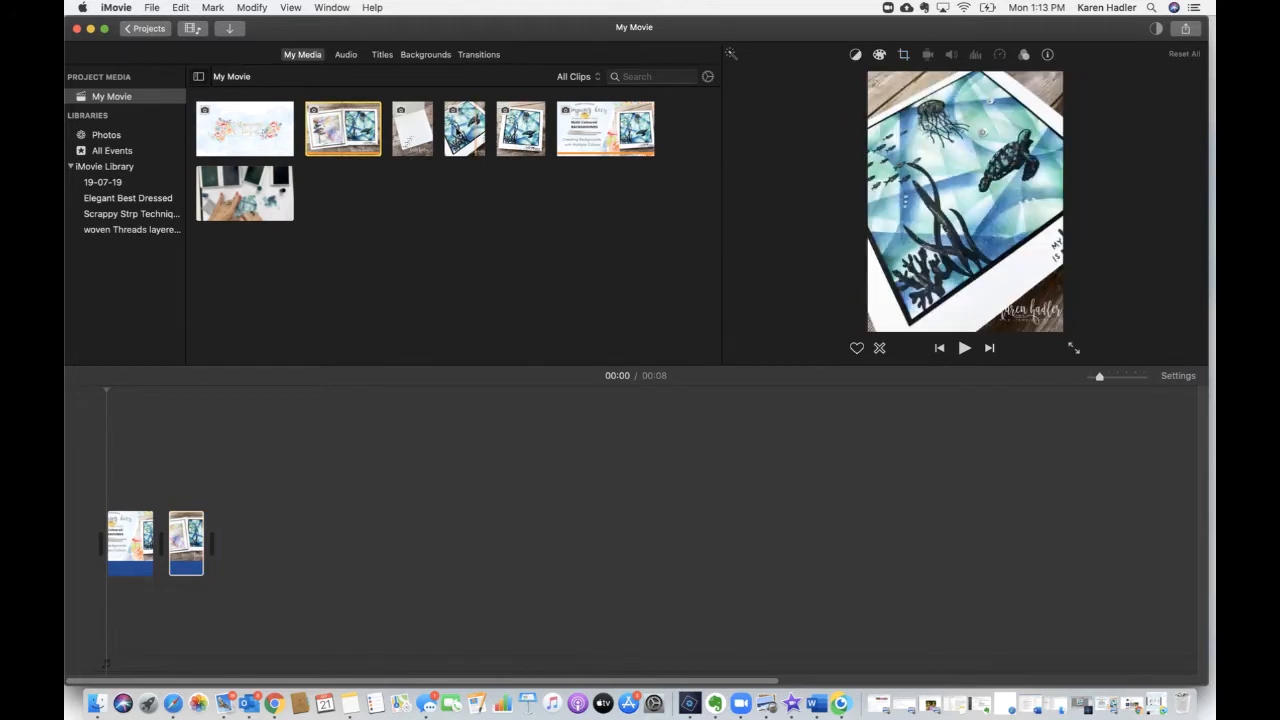
pyautogui.moveTo(462, 130); pyautogui.dragTo(228, 545)
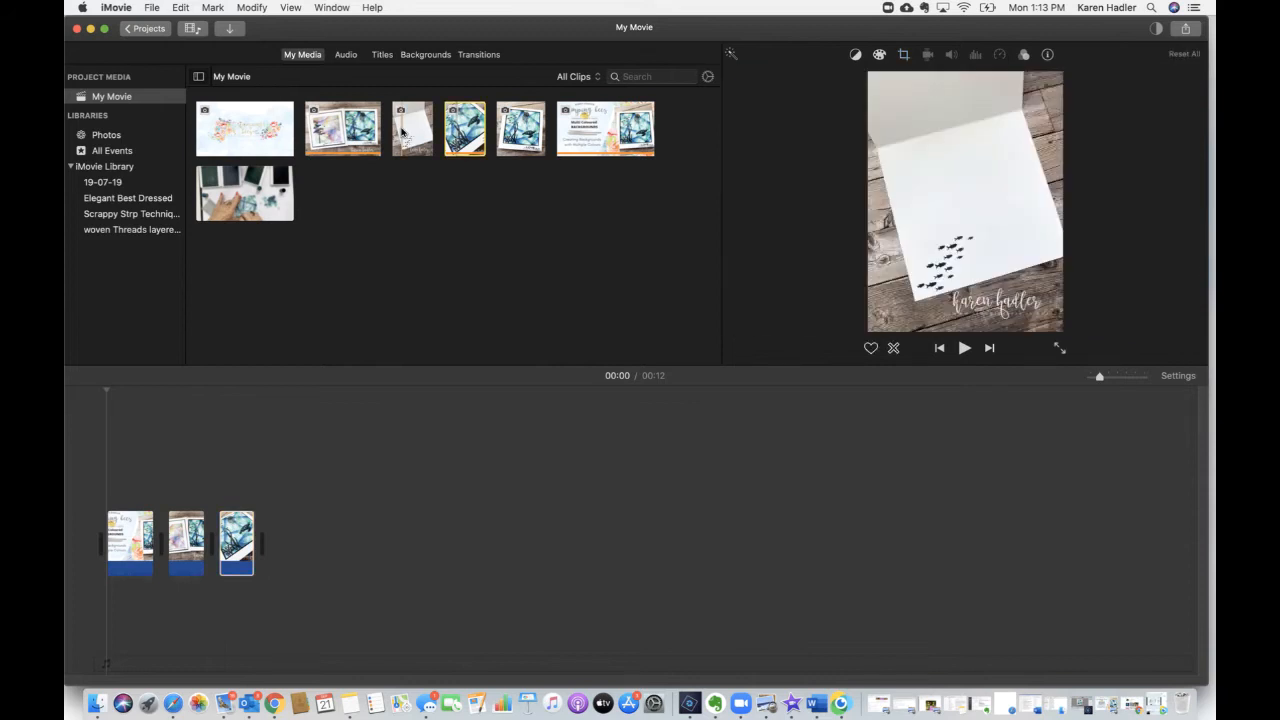
pyautogui.moveTo(402, 131); pyautogui.dragTo(277, 543)
# Append the 29.5-minute video after the photos and add the Stamping Bees logo image as the closing clip.
pyautogui.moveTo(255, 192); pyautogui.dragTo(320, 535)
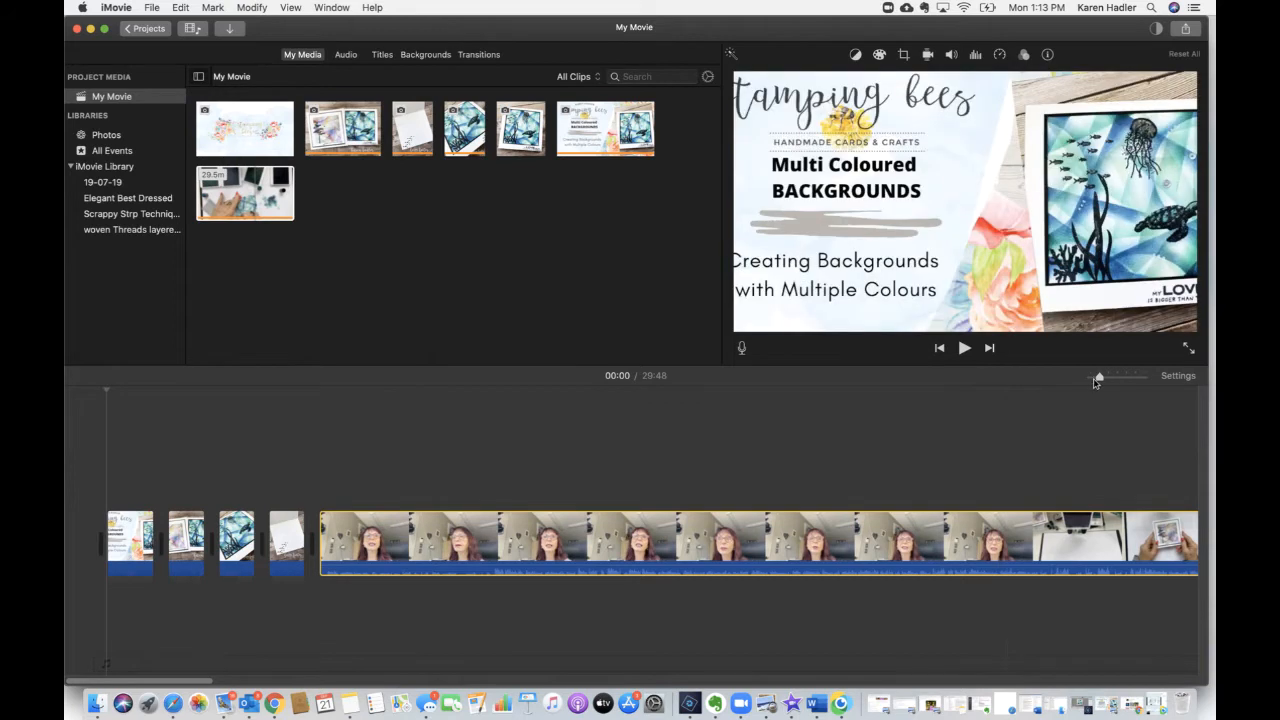
pyautogui.moveTo(1099, 377); pyautogui.dragTo(1091, 379)
pyautogui.moveTo(241, 143); pyautogui.dragTo(500, 525)
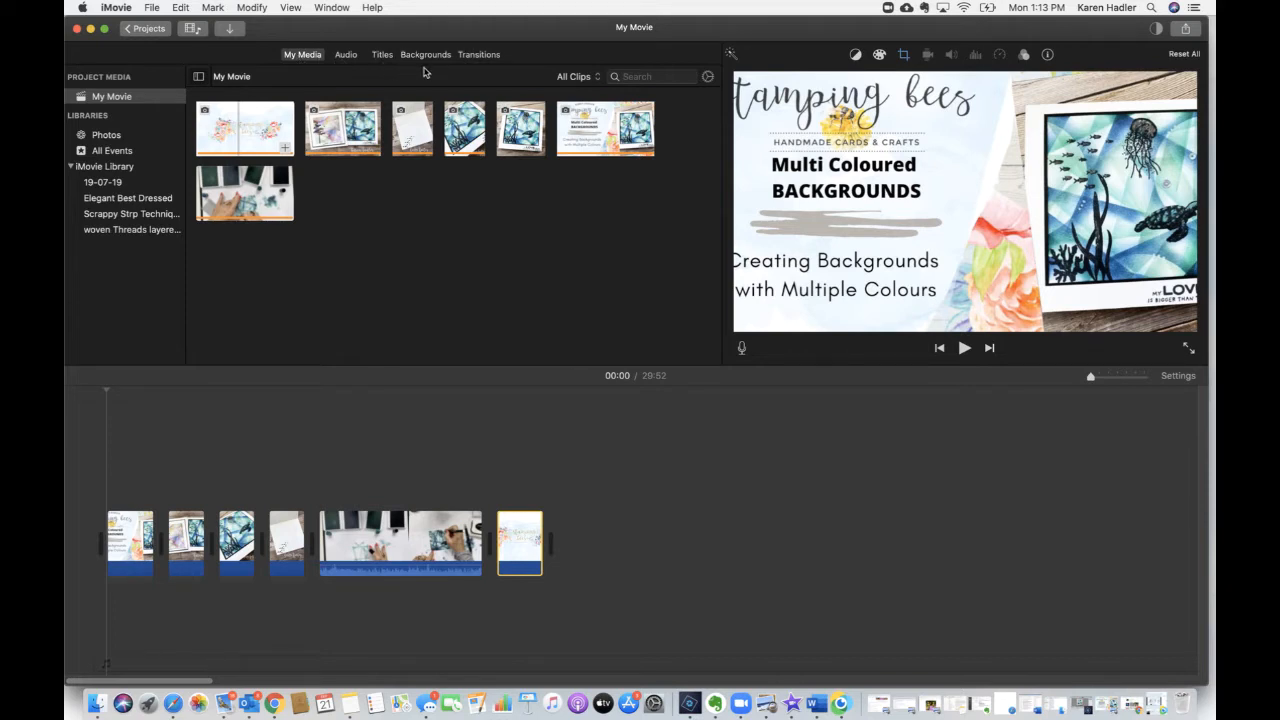
# Insert a Cross Blur transition between each pair of neighbouring clips in the timeline.
pyautogui.click(476, 55)
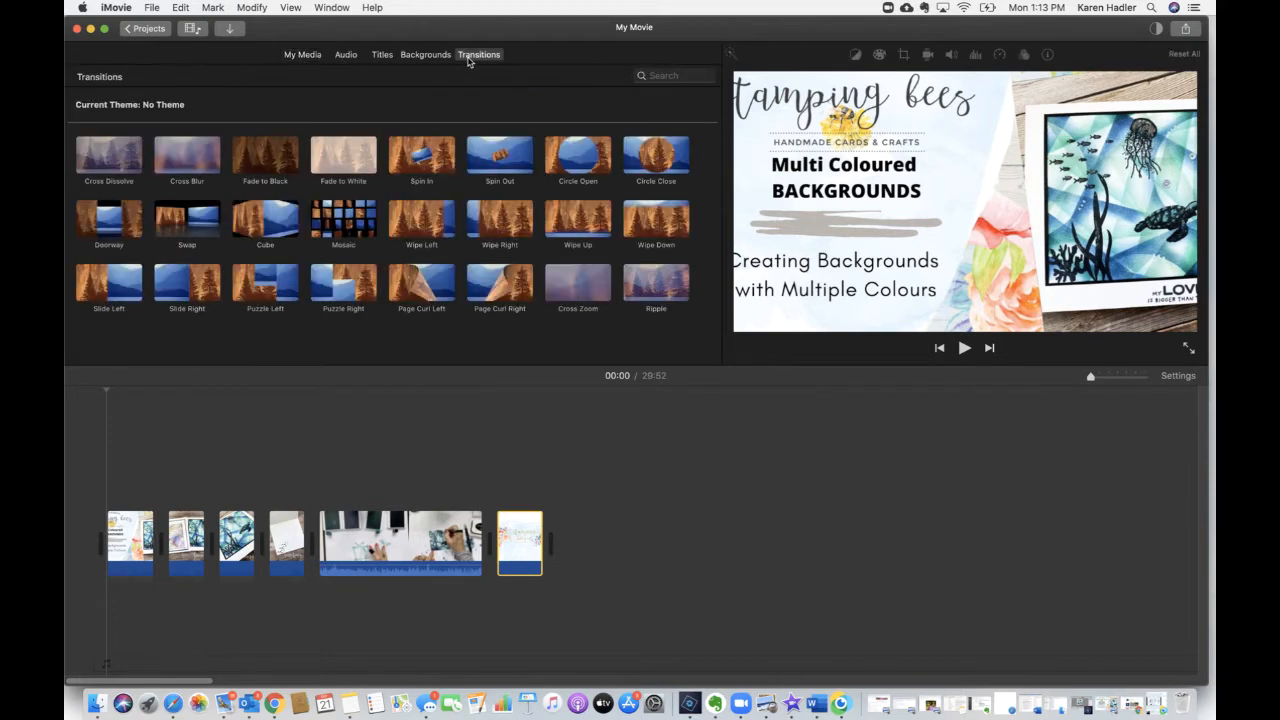
pyautogui.moveTo(197, 149); pyautogui.dragTo(162, 543)
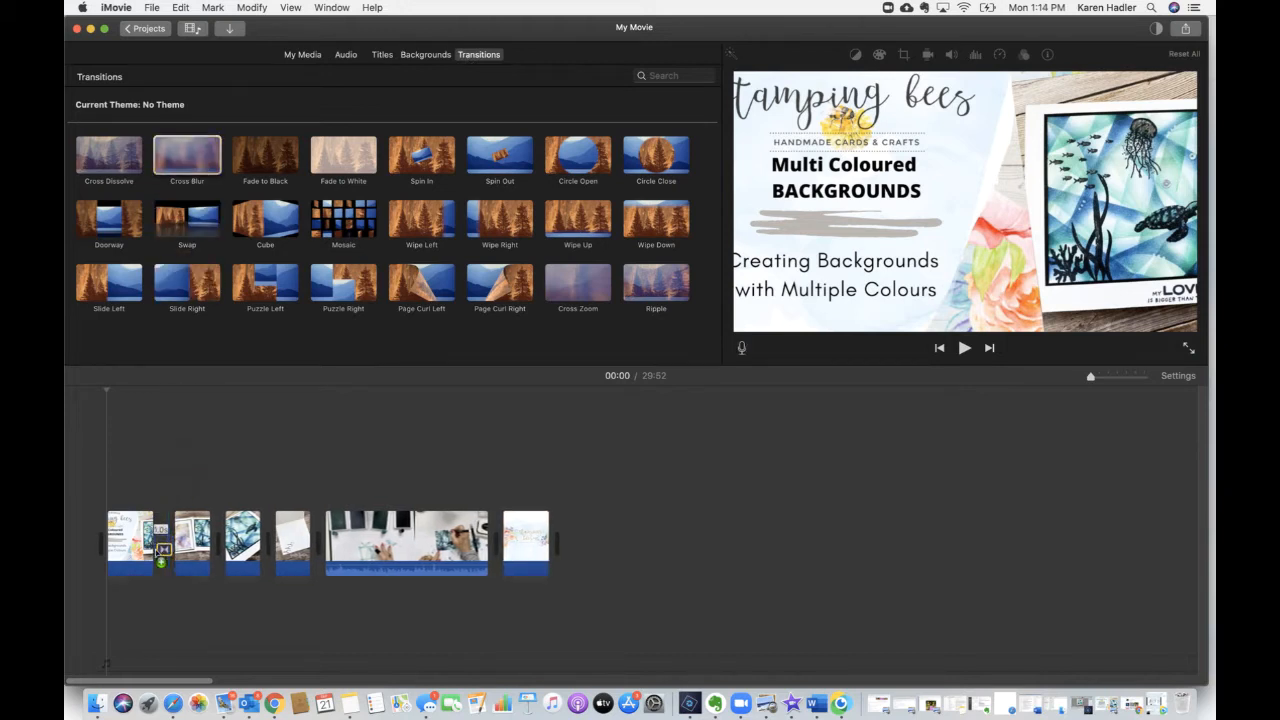
pyautogui.moveTo(179, 151); pyautogui.dragTo(218, 550)
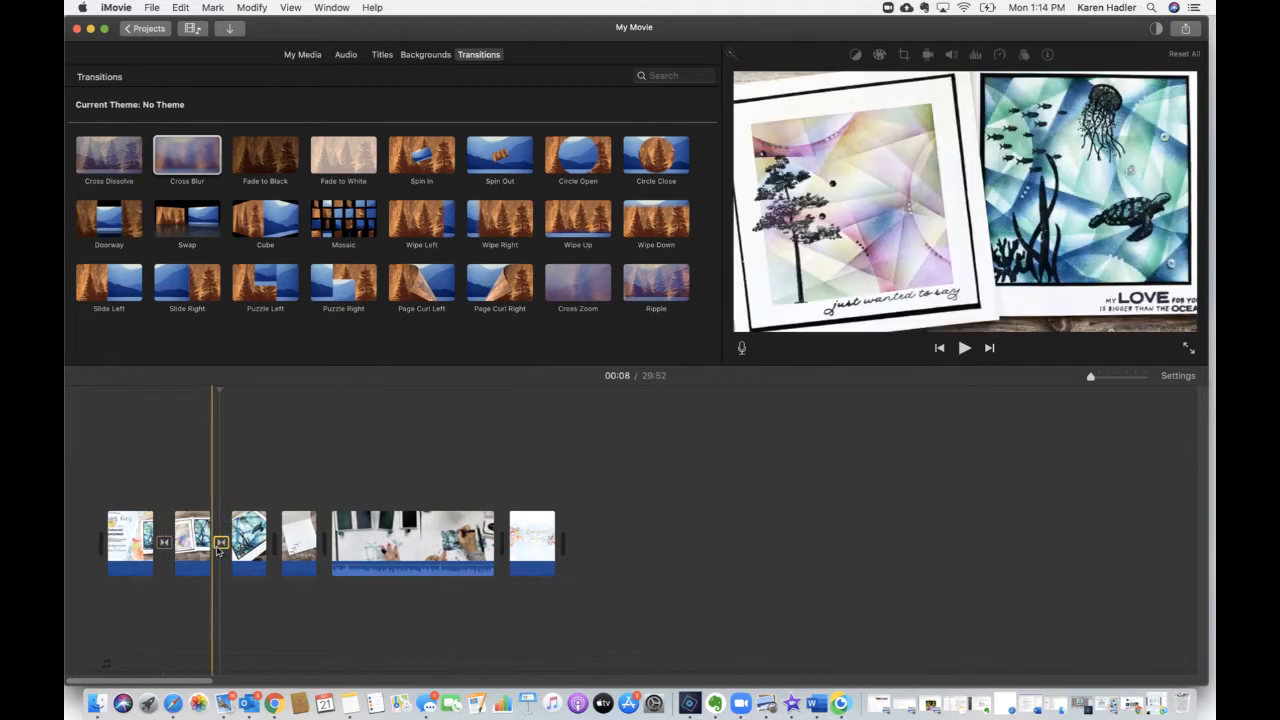
pyautogui.moveTo(176, 147); pyautogui.dragTo(278, 545)
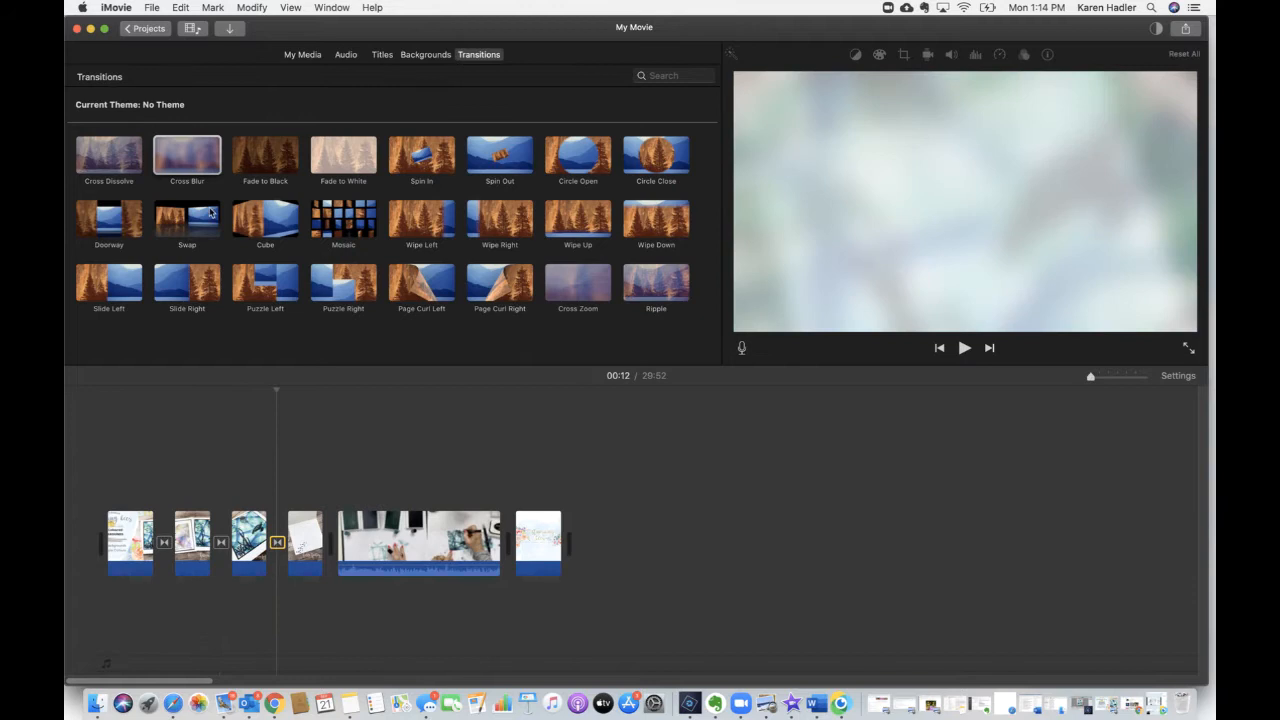
pyautogui.moveTo(172, 147); pyautogui.dragTo(337, 560)
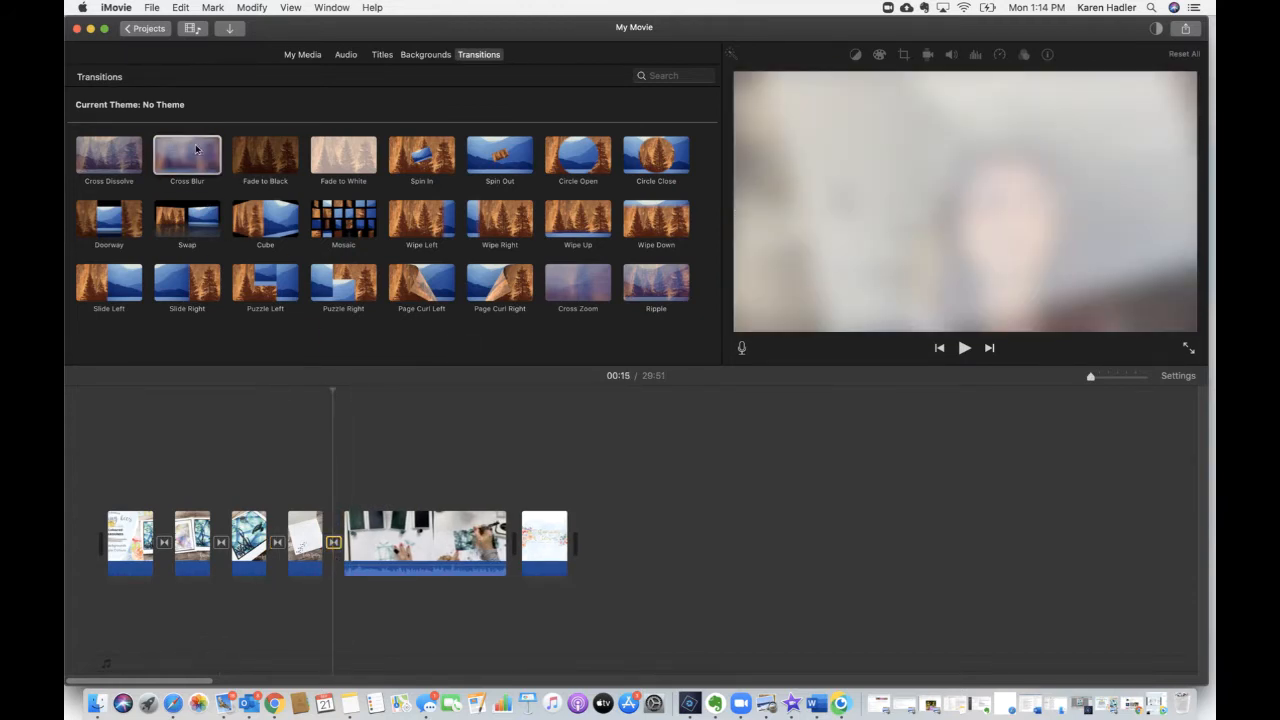
pyautogui.moveTo(196, 150); pyautogui.dragTo(512, 530)
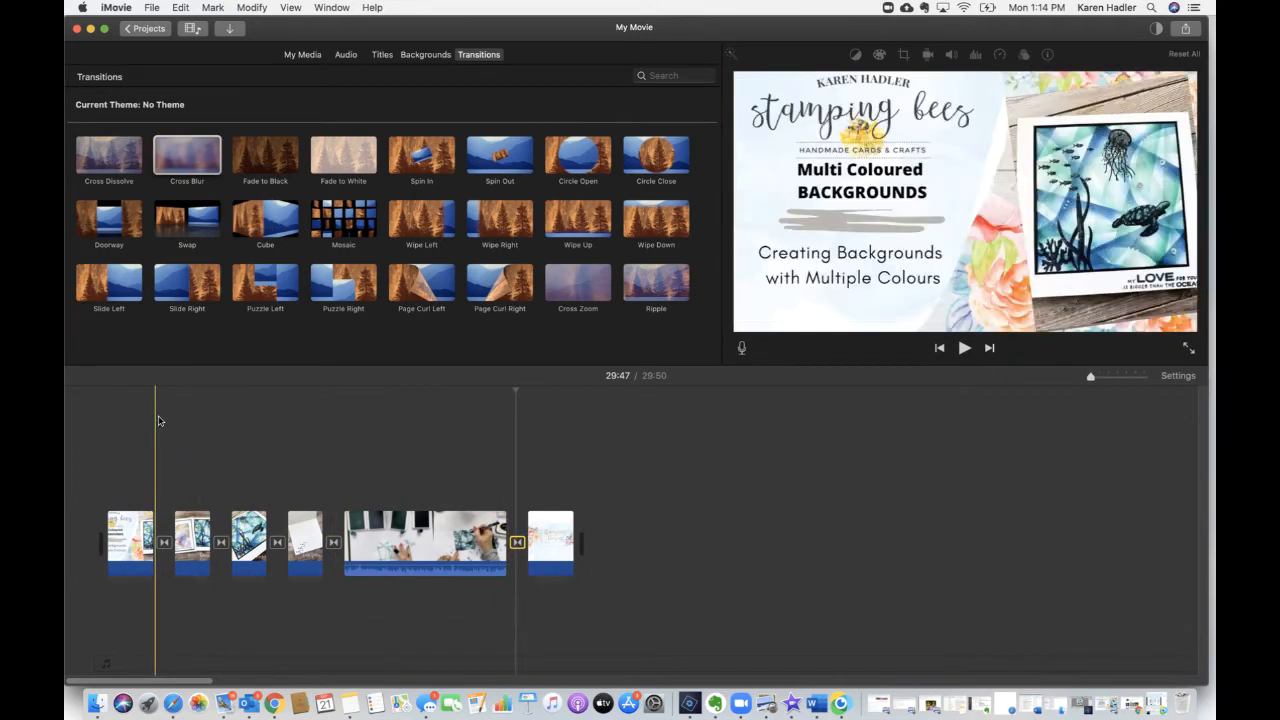
# Play the movie from the beginning to check the opening photos and their transitions.
pyautogui.click(111, 405)
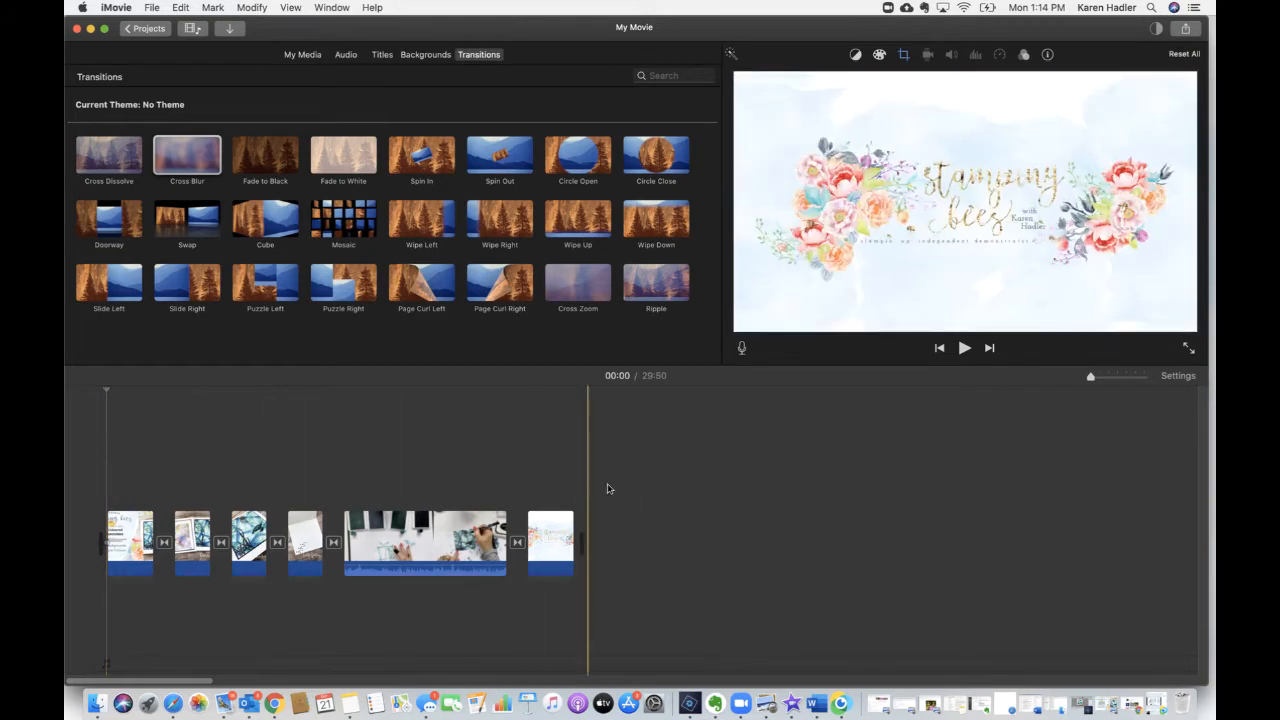
pyautogui.click(965, 348)
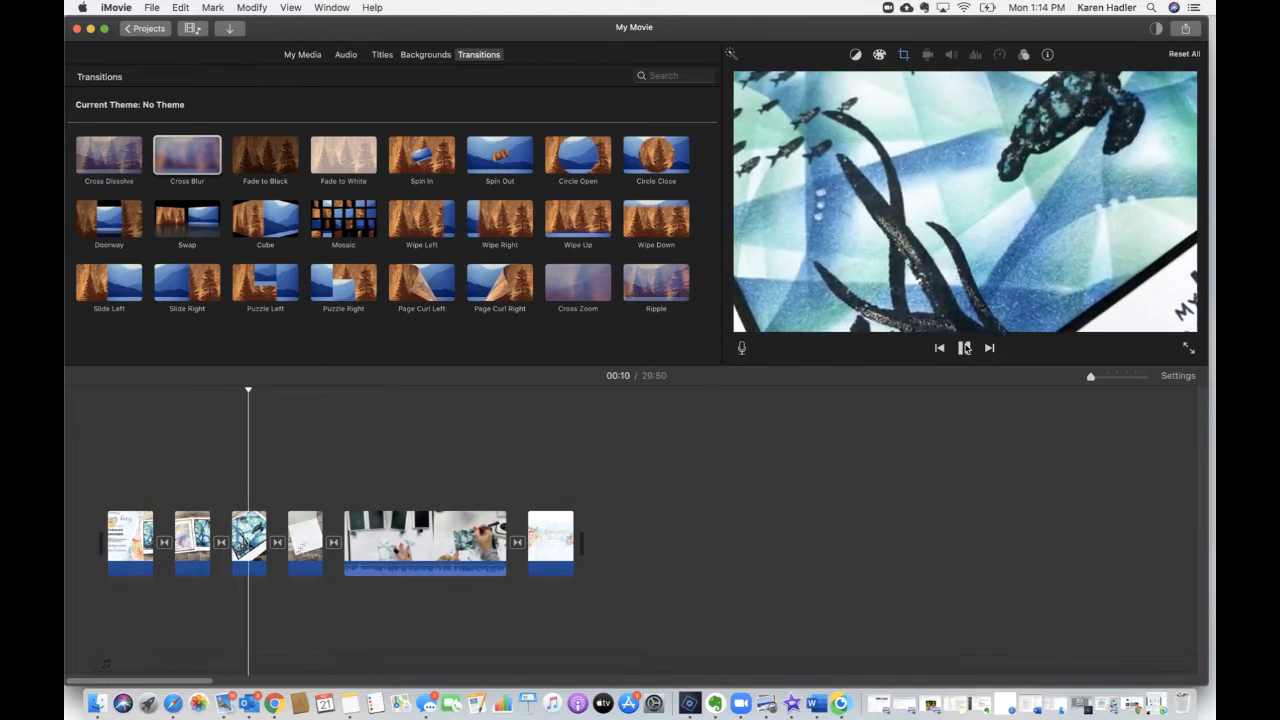
pyautogui.click(966, 349)
# Reset all adjustments on the closing logo clip and on the Multi Coloured Backgrounds header clip.
pyautogui.click(549, 530)
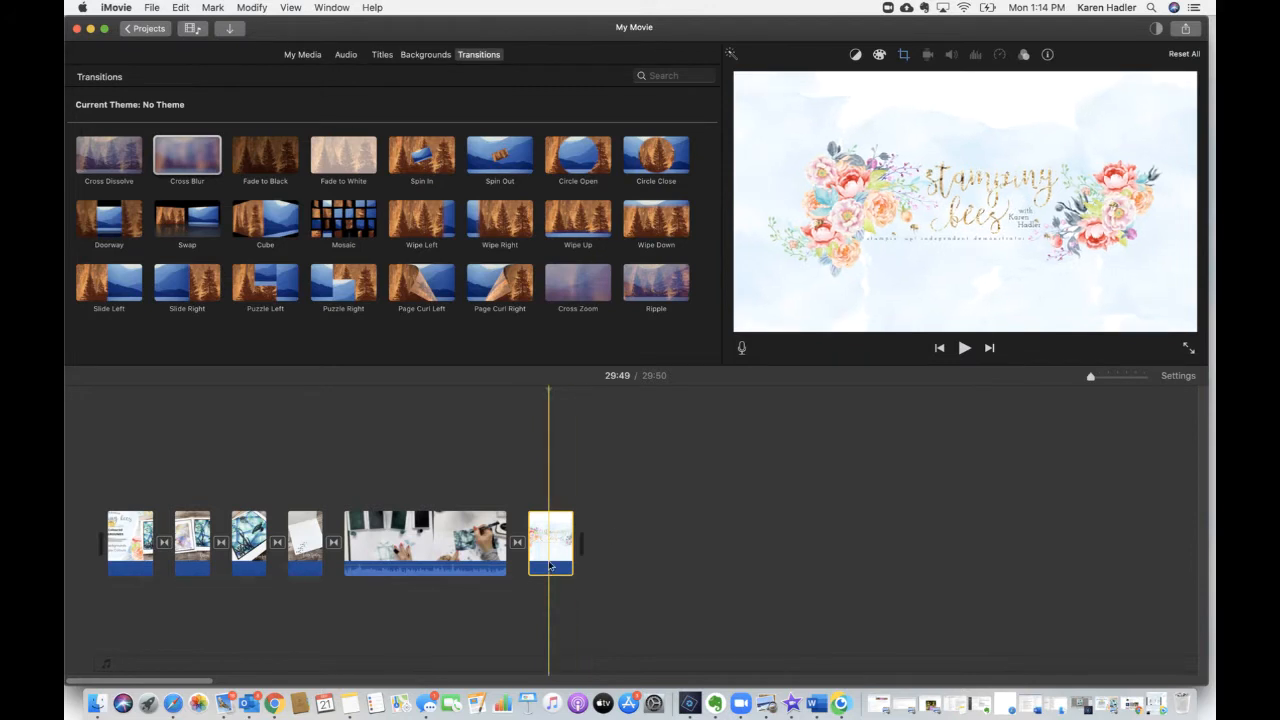
pyautogui.click(1184, 55)
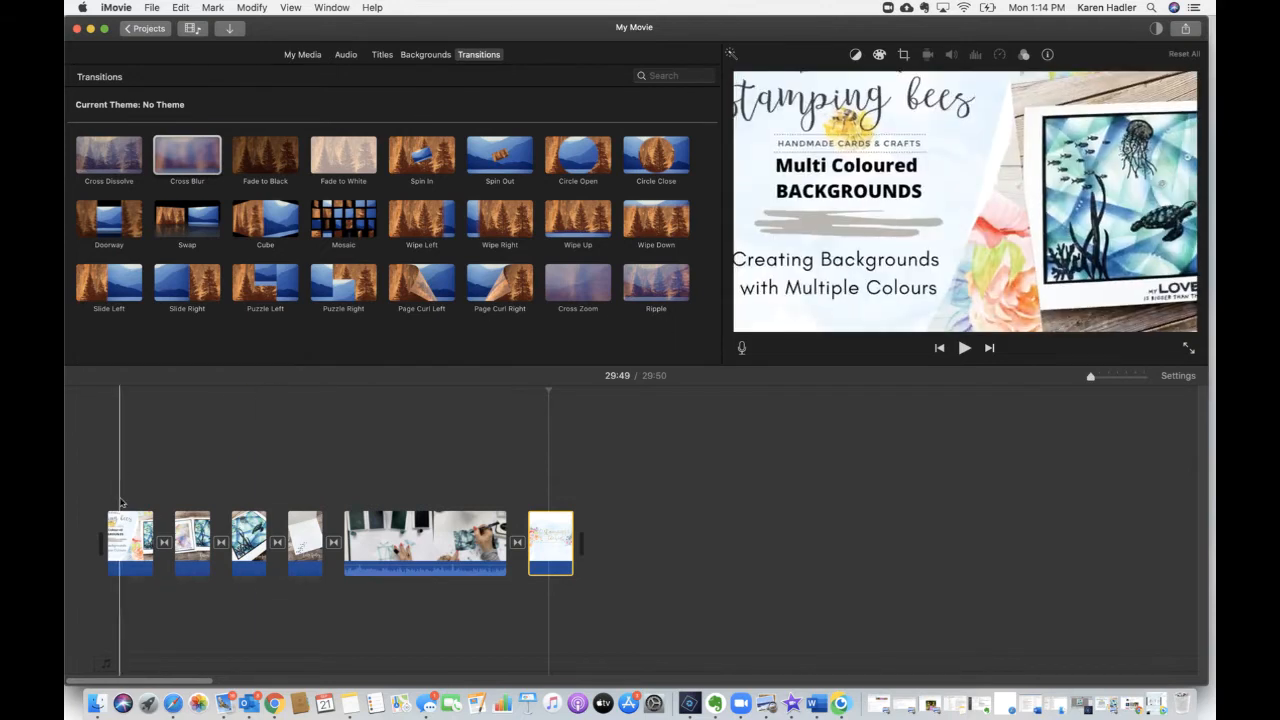
pyautogui.click(128, 540)
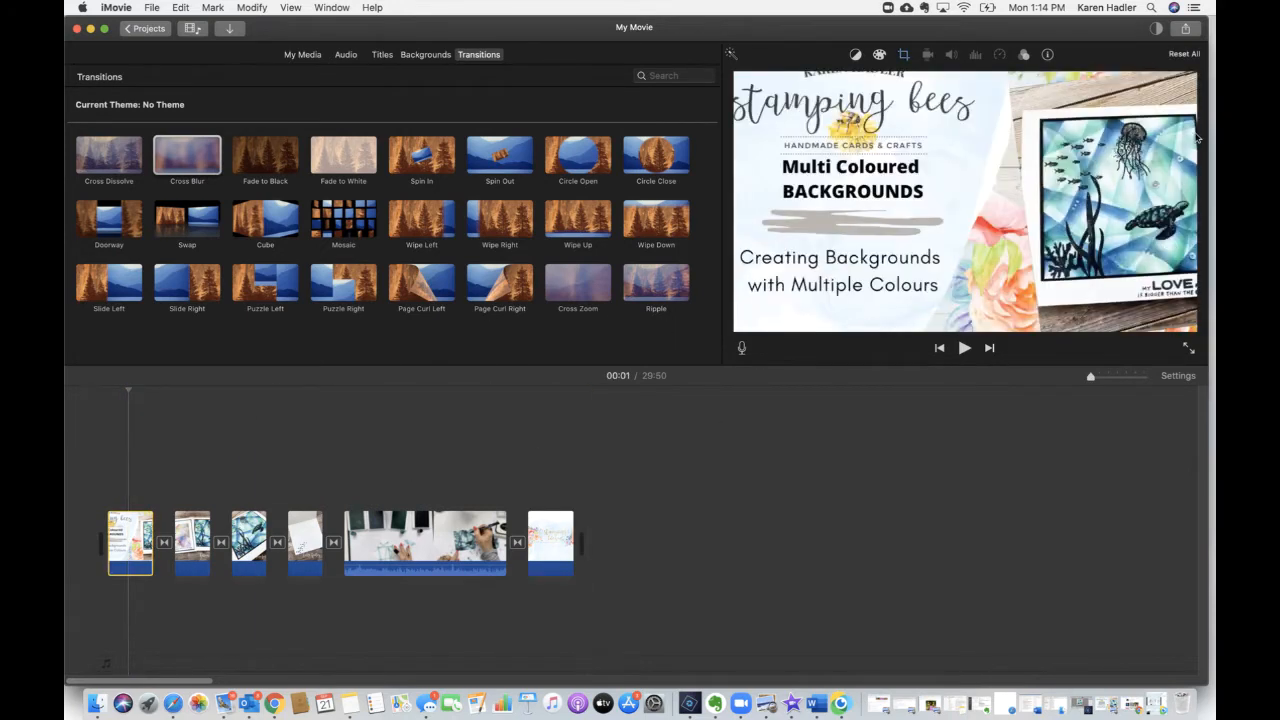
pyautogui.click(1181, 54)
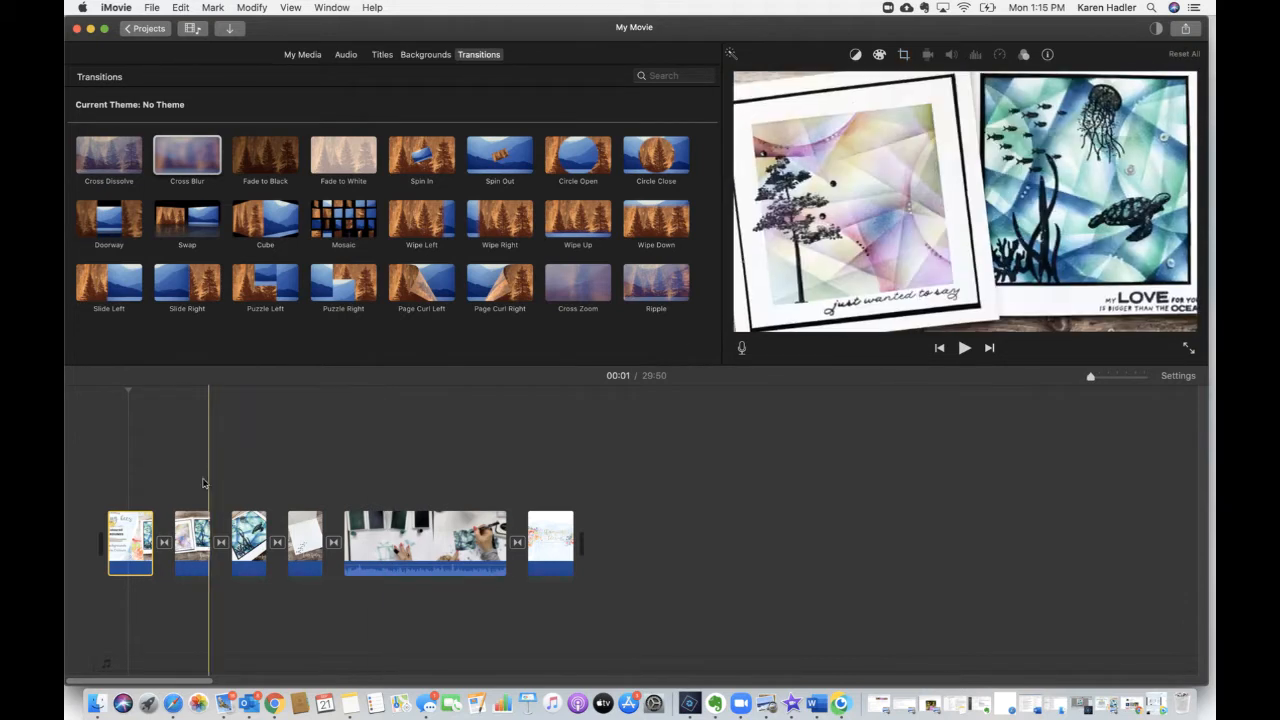
# Extend the end of the header image clip so it stays on screen about two seconds longer.
pyautogui.click(143, 566)
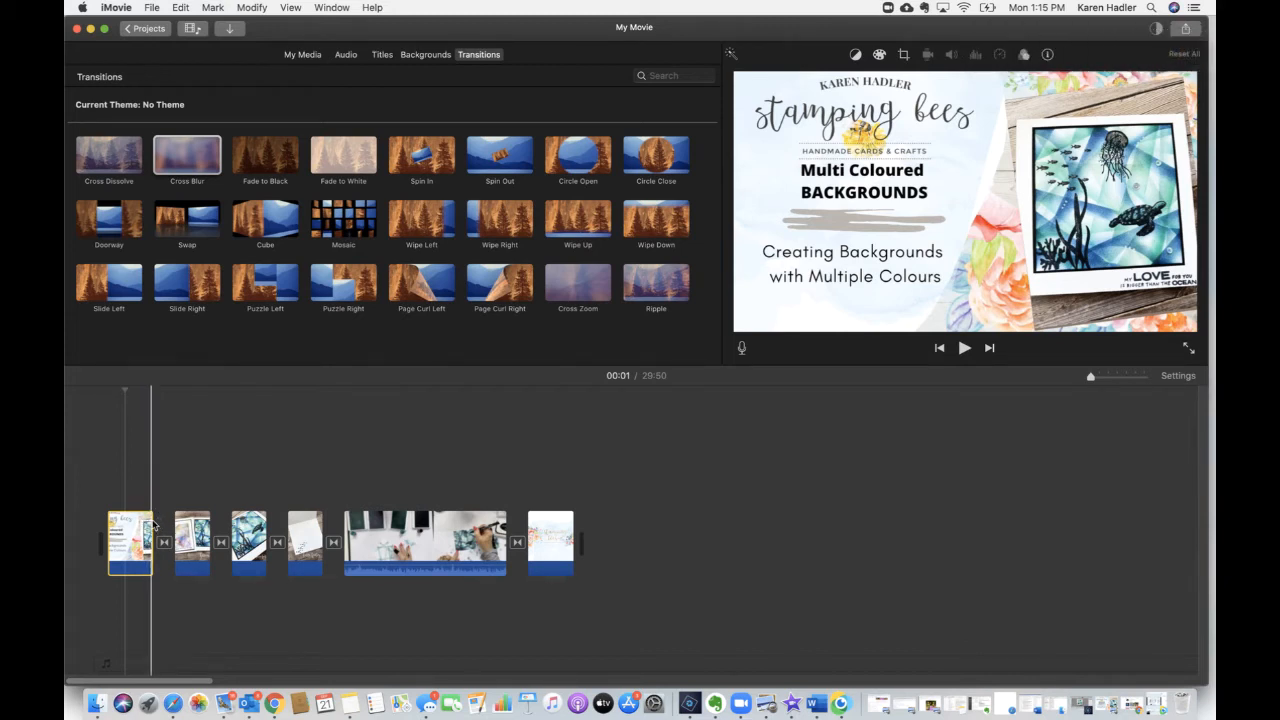
pyautogui.click(131, 524)
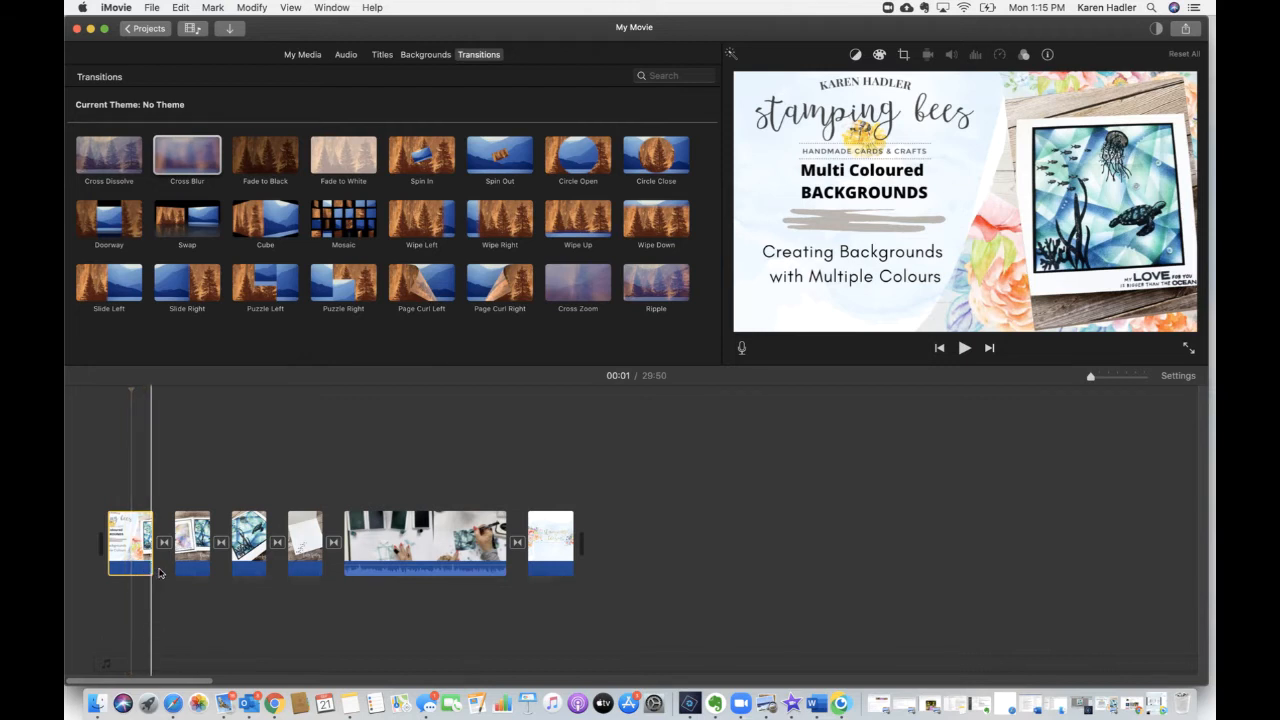
pyautogui.click(195, 477)
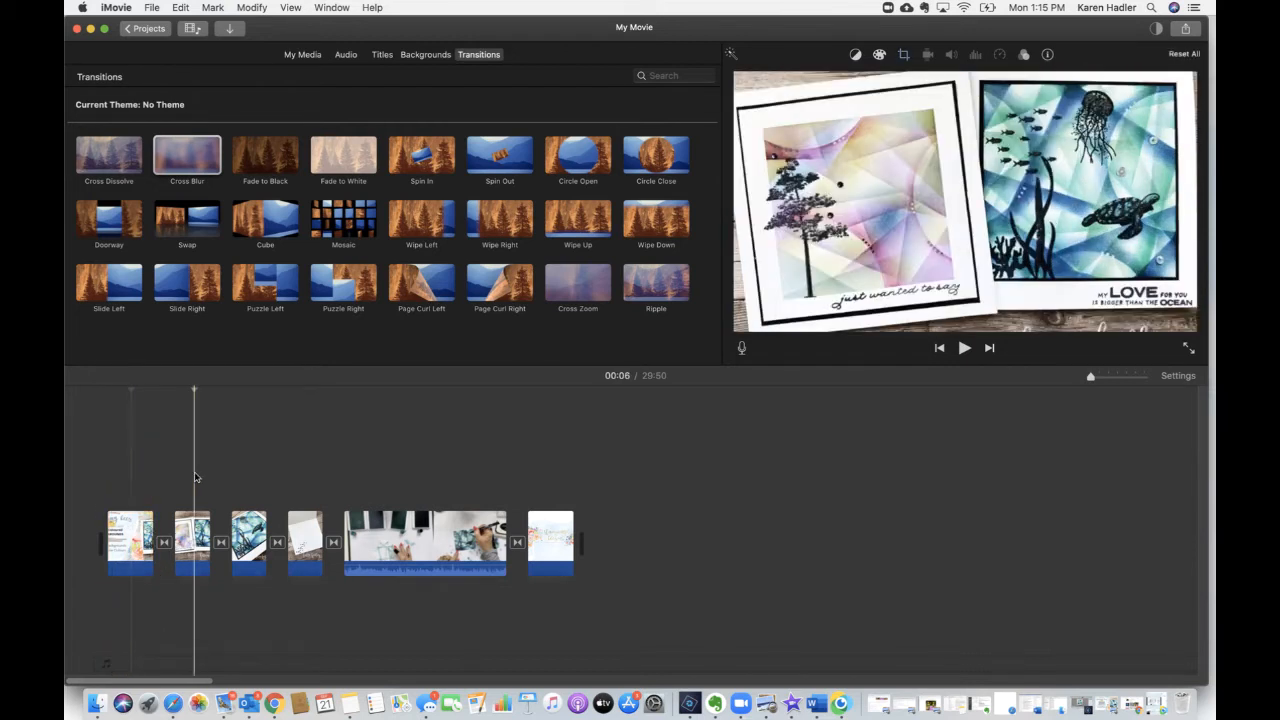
pyautogui.click(149, 520)
pyautogui.moveTo(152, 519); pyautogui.dragTo(148, 519)
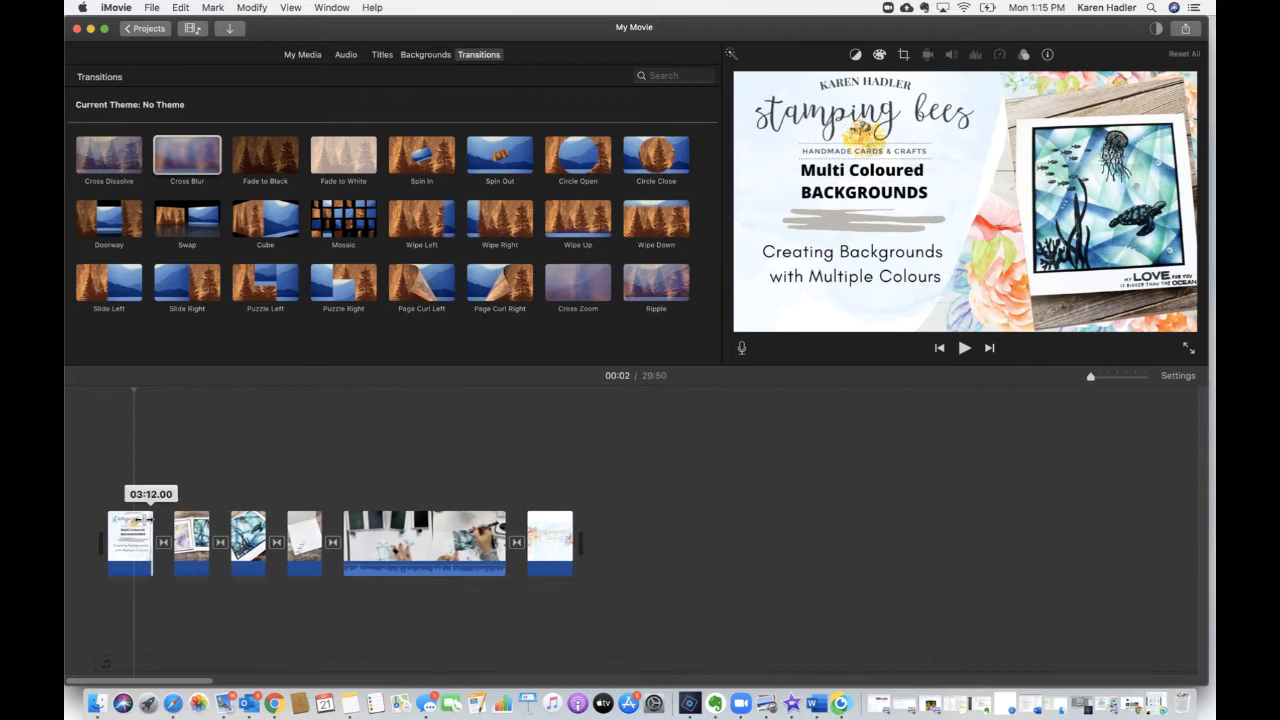
pyautogui.moveTo(152, 519); pyautogui.dragTo(152, 520)
pyautogui.click(153, 519)
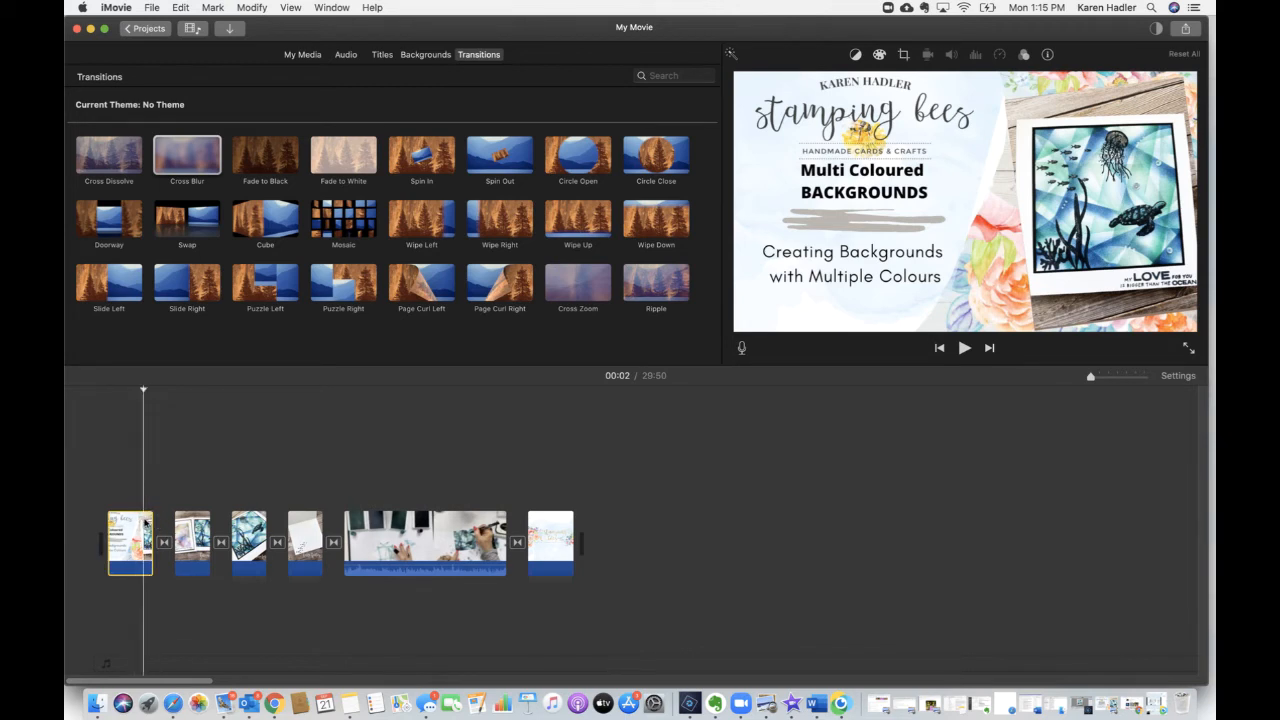
pyautogui.moveTo(155, 520); pyautogui.dragTo(157, 522)
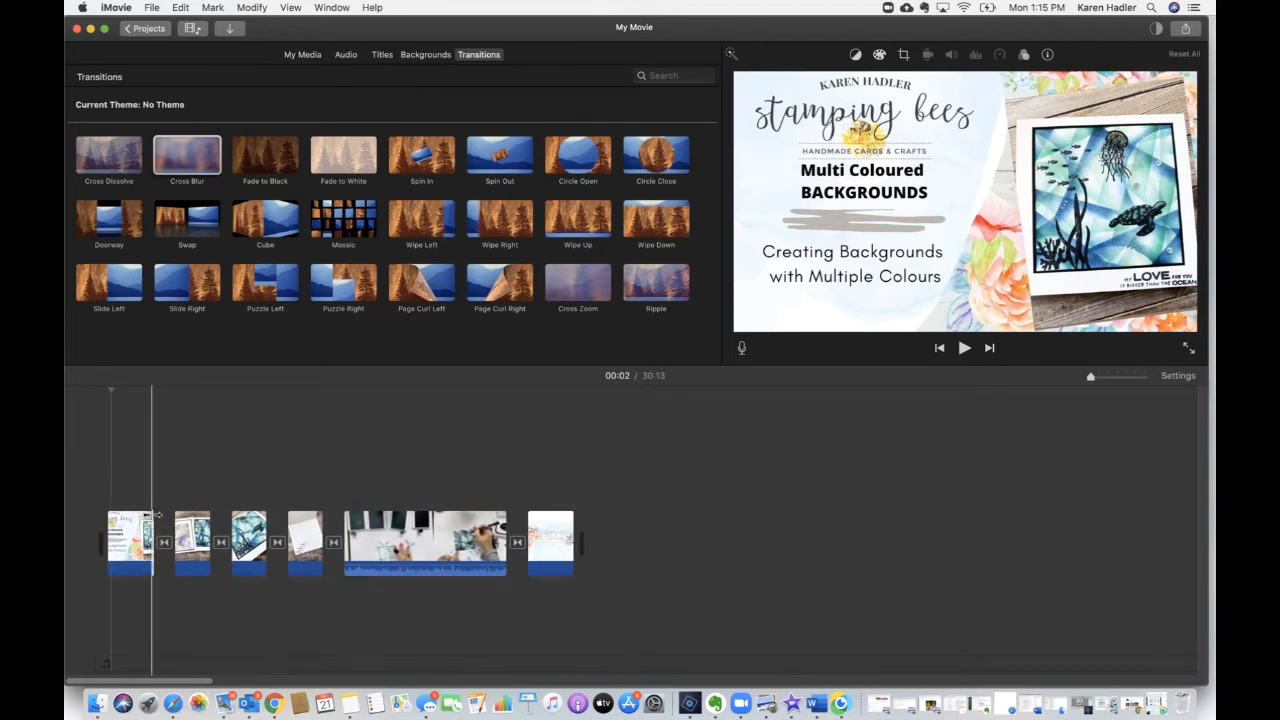
pyautogui.moveTo(157, 520); pyautogui.dragTo(67, 519)
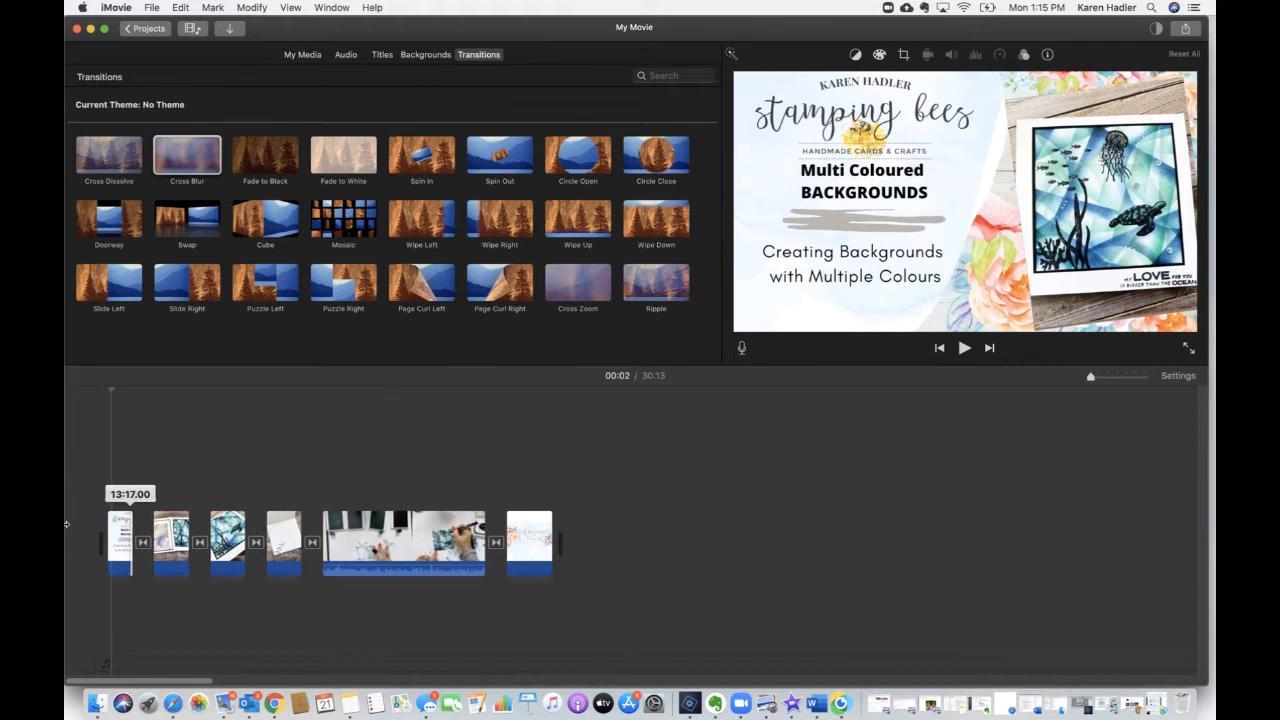
pyautogui.moveTo(67, 524)
pyautogui.mouseDown()
pyautogui.moveTo(86, 514)
pyautogui.moveTo(67, 507)
pyautogui.mouseUp()
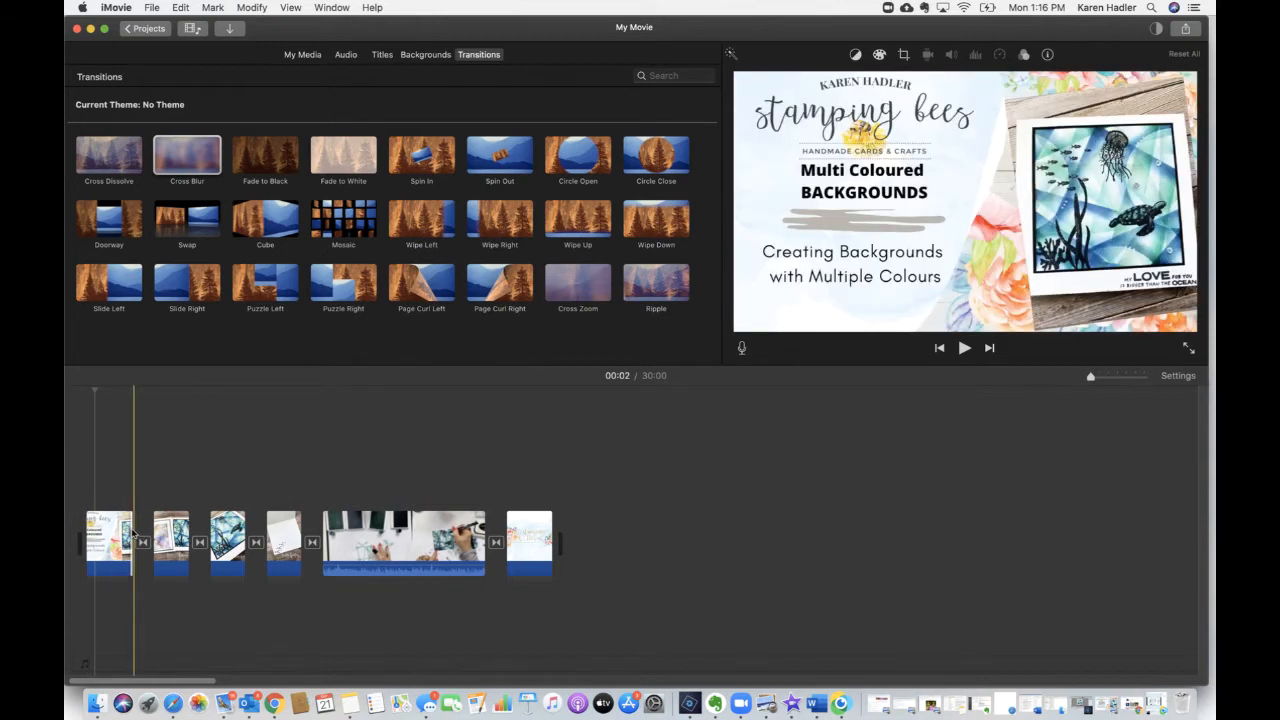
pyautogui.moveTo(136, 530); pyautogui.dragTo(100, 530)
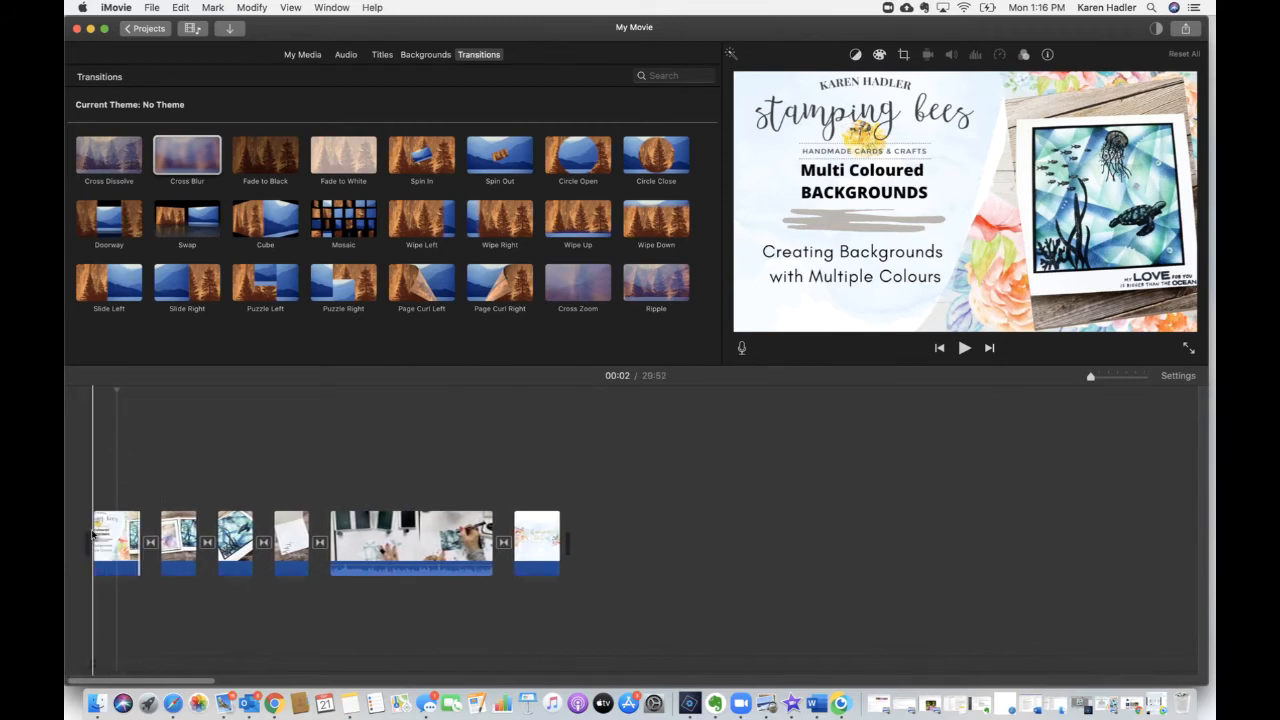
# Lengthen the photo clips that follow the header so each card picture shows for longer.
pyautogui.moveTo(196, 541); pyautogui.dragTo(102, 538)
pyautogui.click(228, 540)
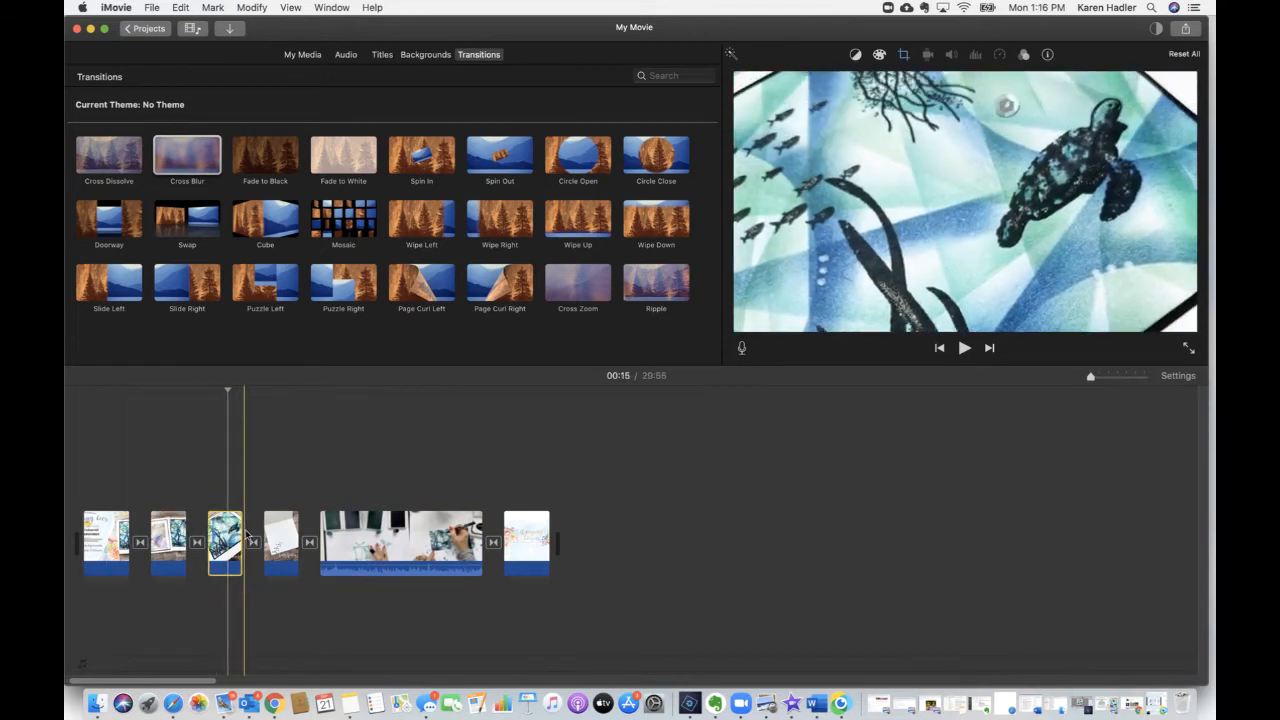
pyautogui.moveTo(247, 536); pyautogui.dragTo(337, 528)
pyautogui.click(317, 529)
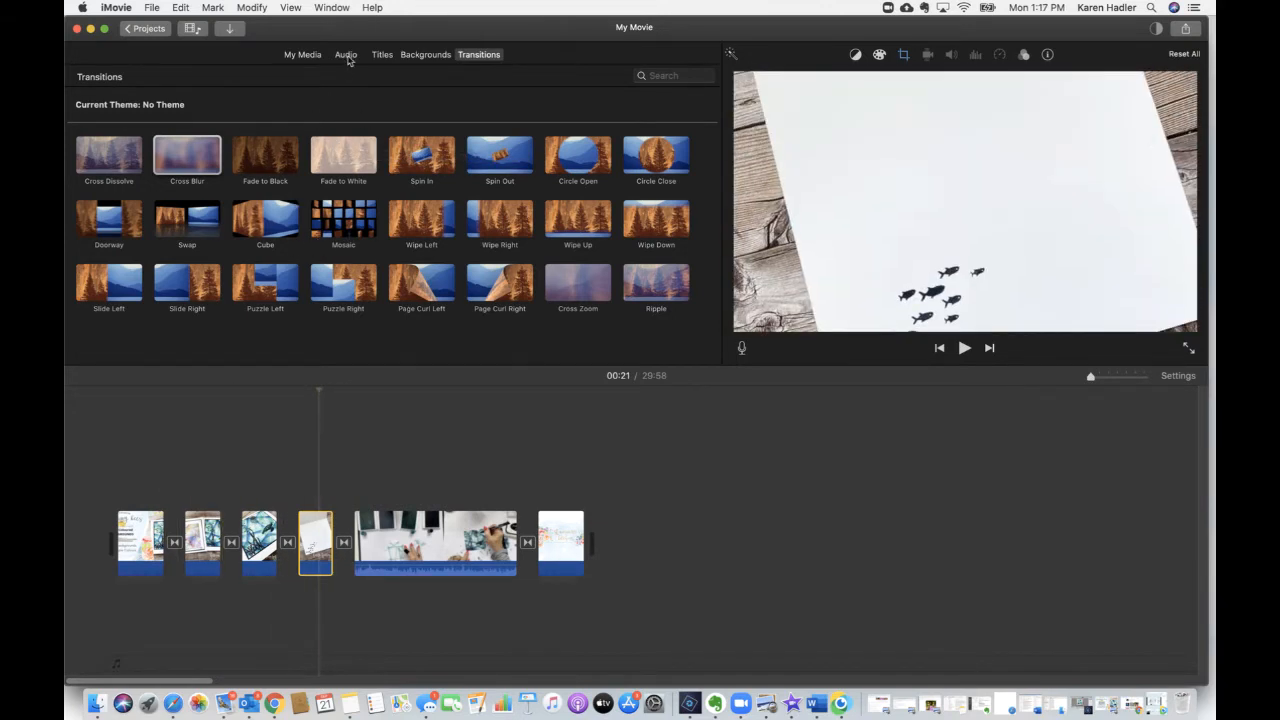
# Add the Pastel Slide Long jingle from the iLife sound effects beneath the opening photos, starting with the header image.
pyautogui.click(346, 55)
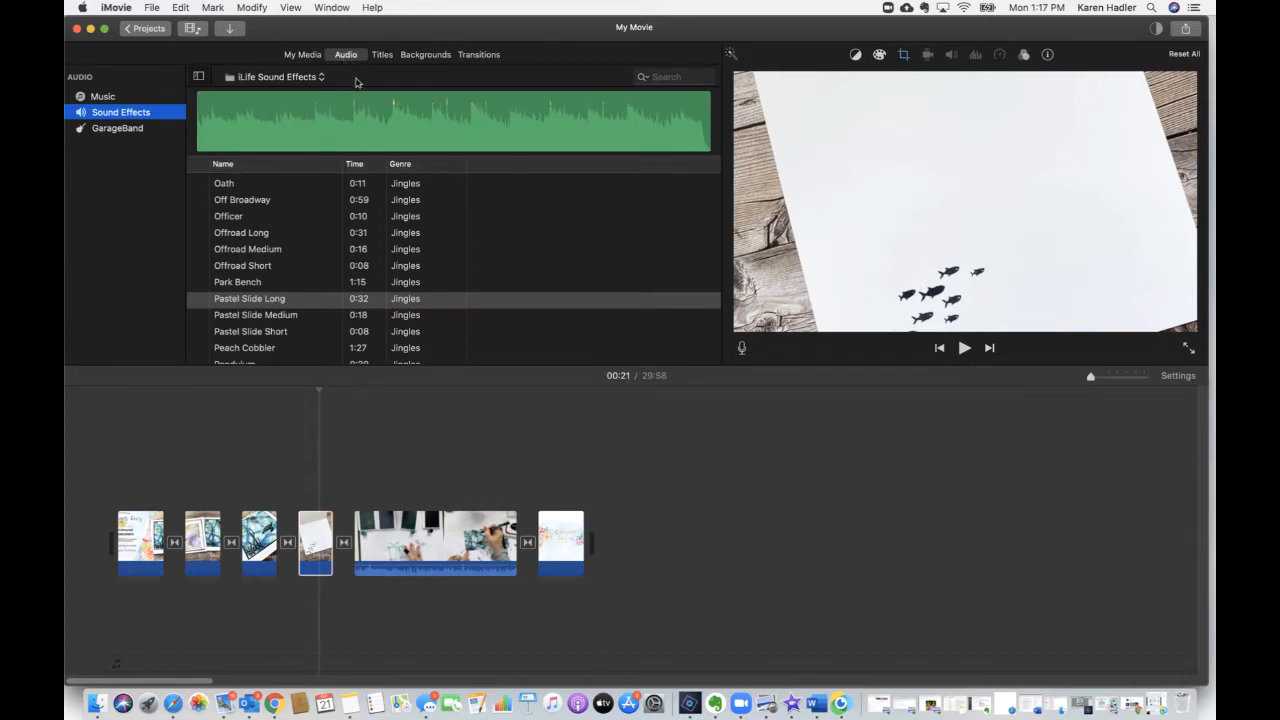
pyautogui.scroll(-10, 310, 211)
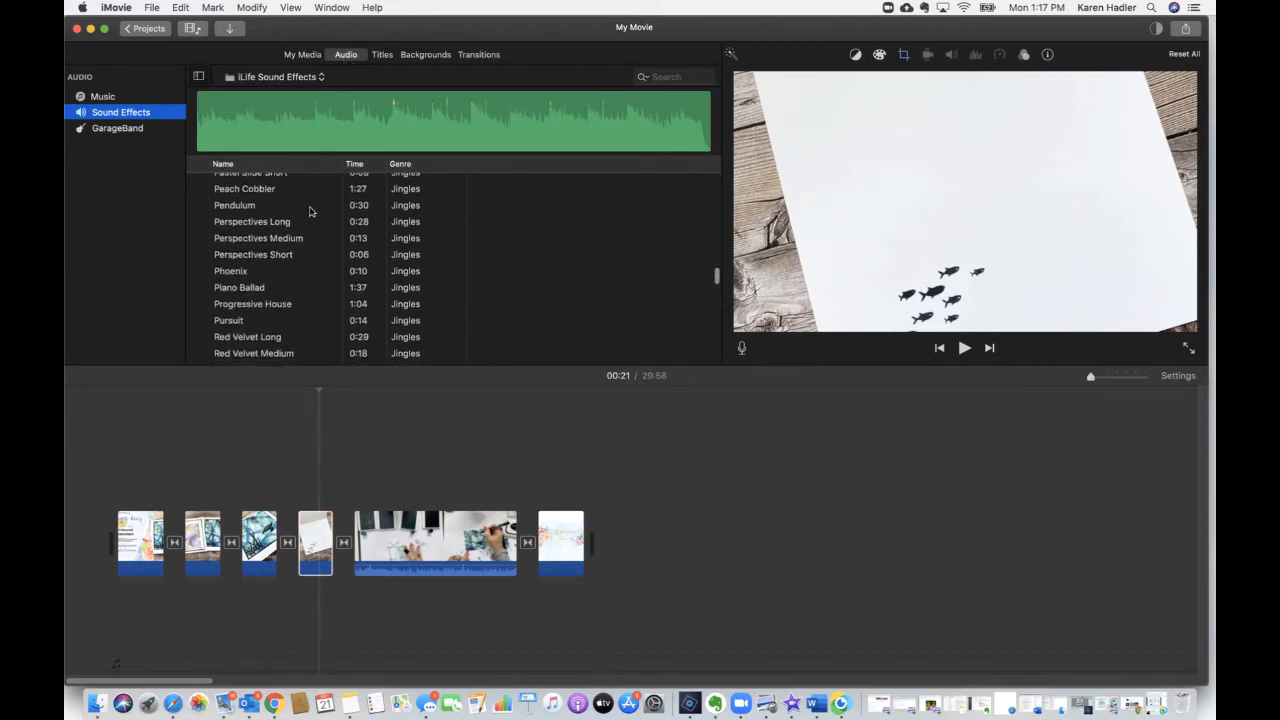
pyautogui.scroll(8, 310, 211)
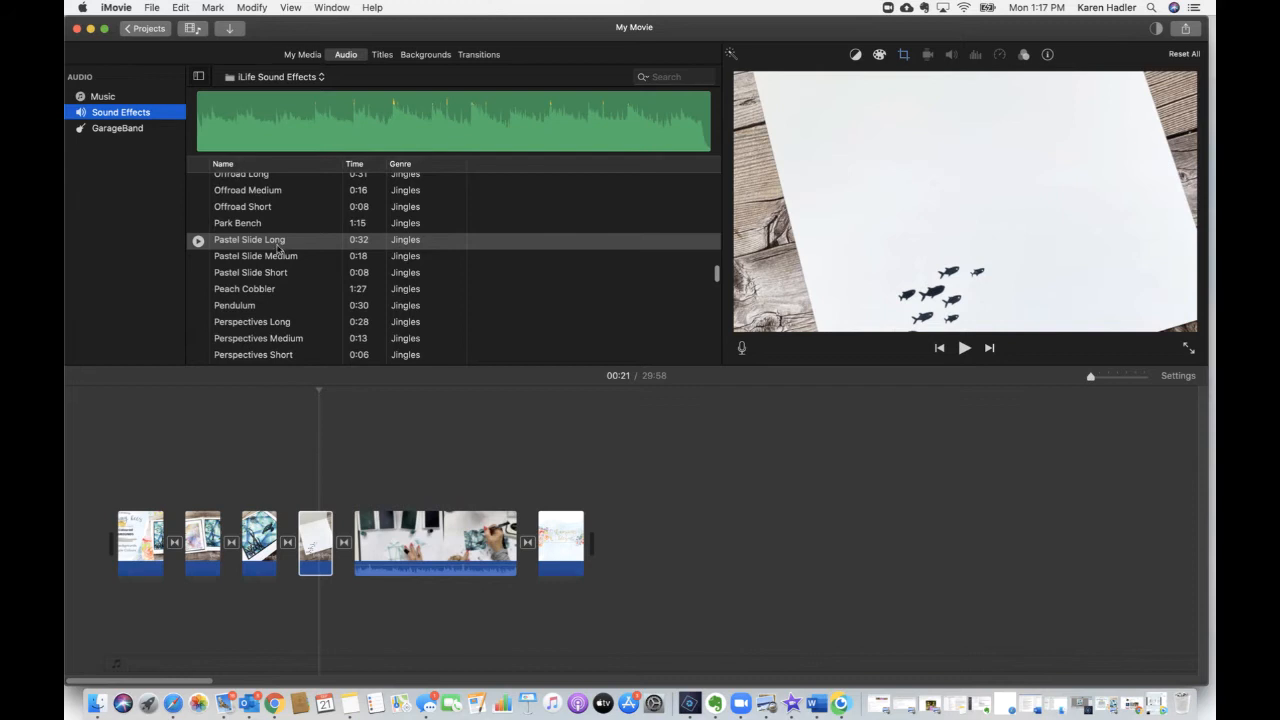
pyautogui.click(278, 245)
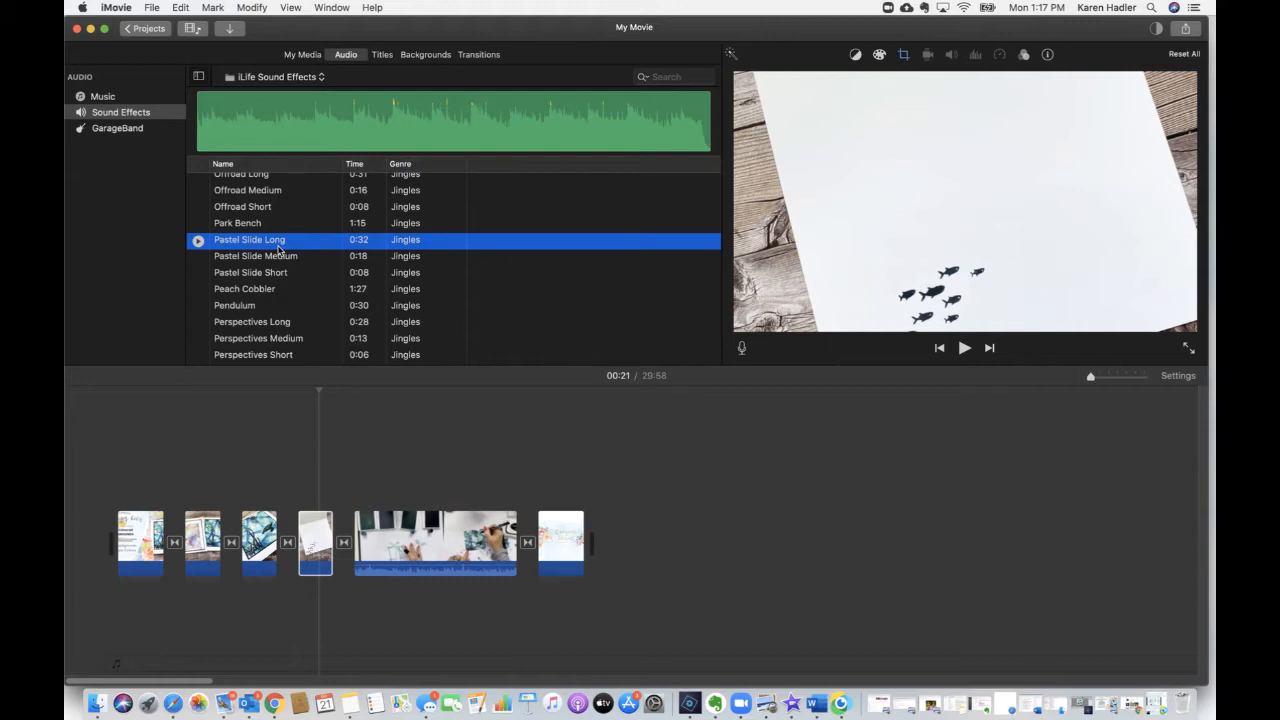
pyautogui.moveTo(282, 241); pyautogui.dragTo(118, 614)
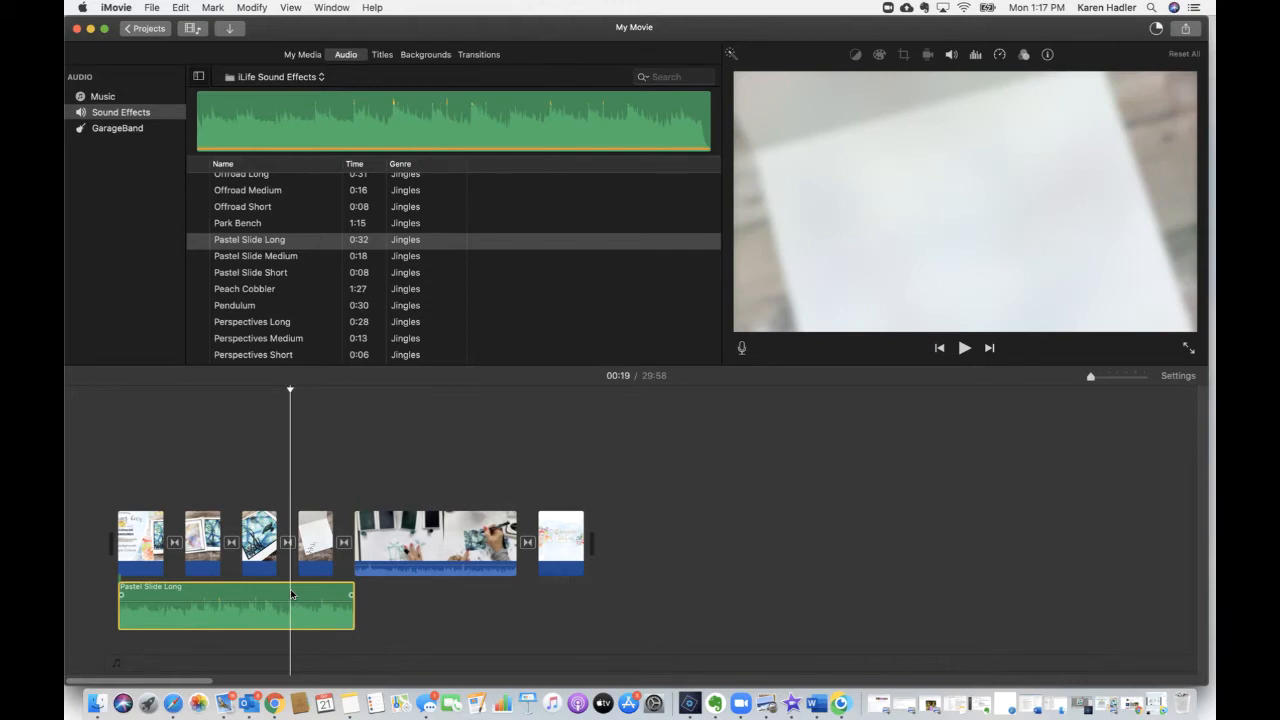
# Play the opening photos from the end of the header image to check how the music sounds.
pyautogui.click(169, 423)
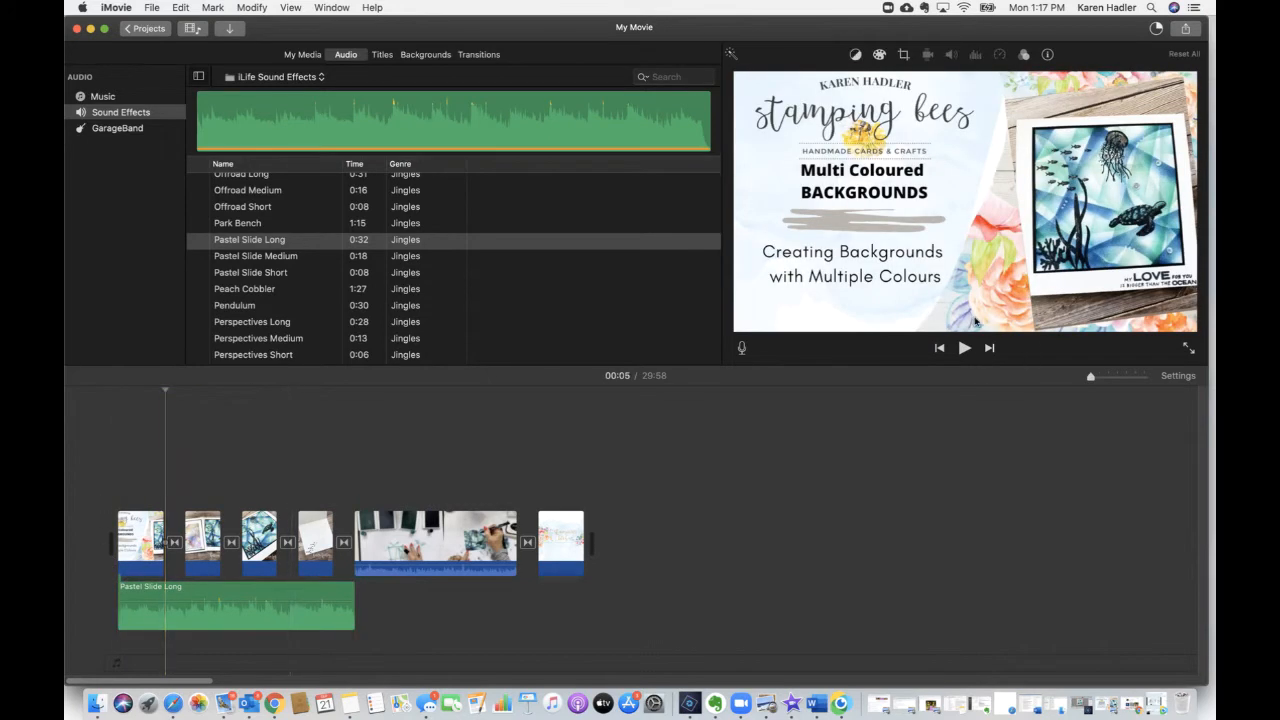
pyautogui.click(964, 348)
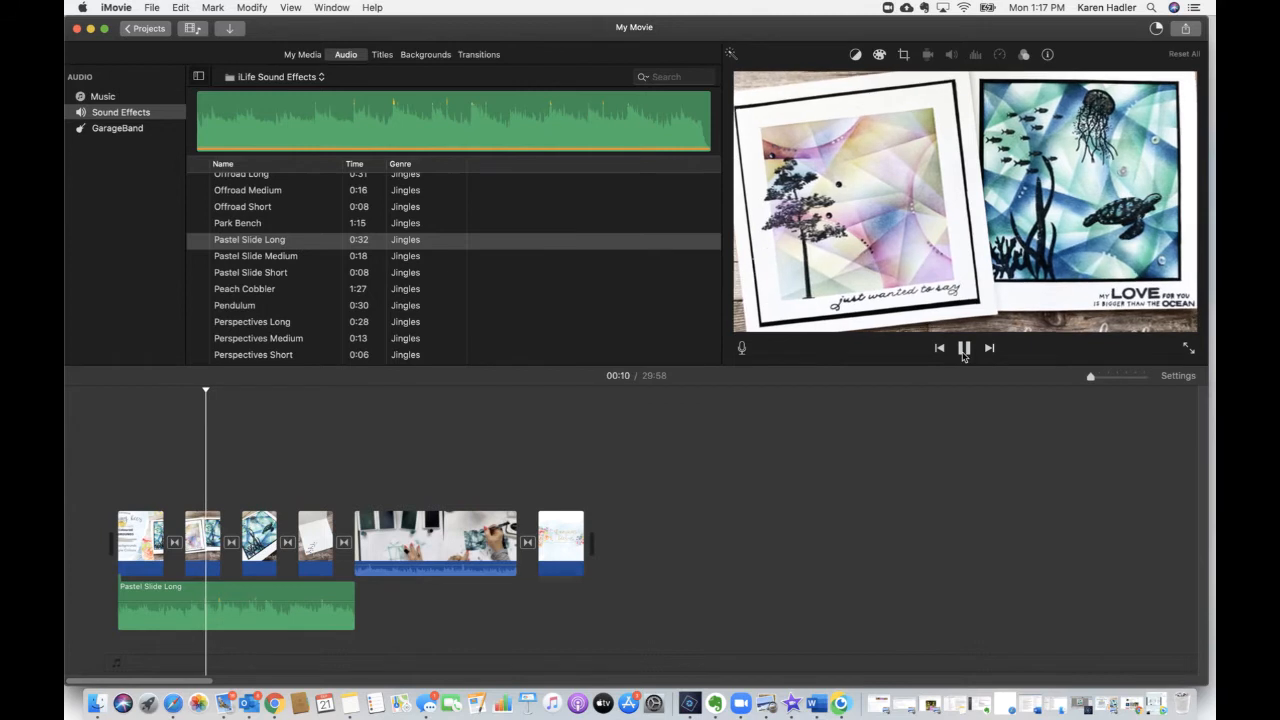
pyautogui.click(964, 350)
# Lower the volume of the Pastel Slide Long music clip to 32%.
pyautogui.click(248, 605)
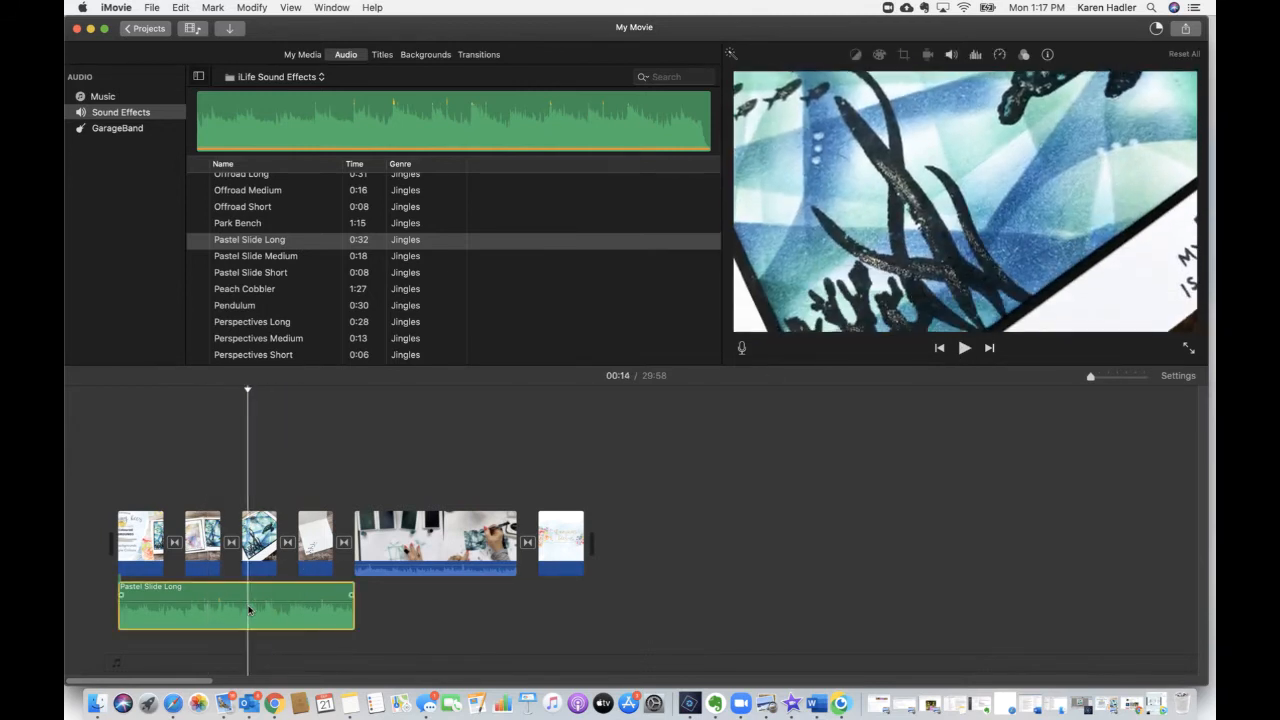
pyautogui.click(954, 55)
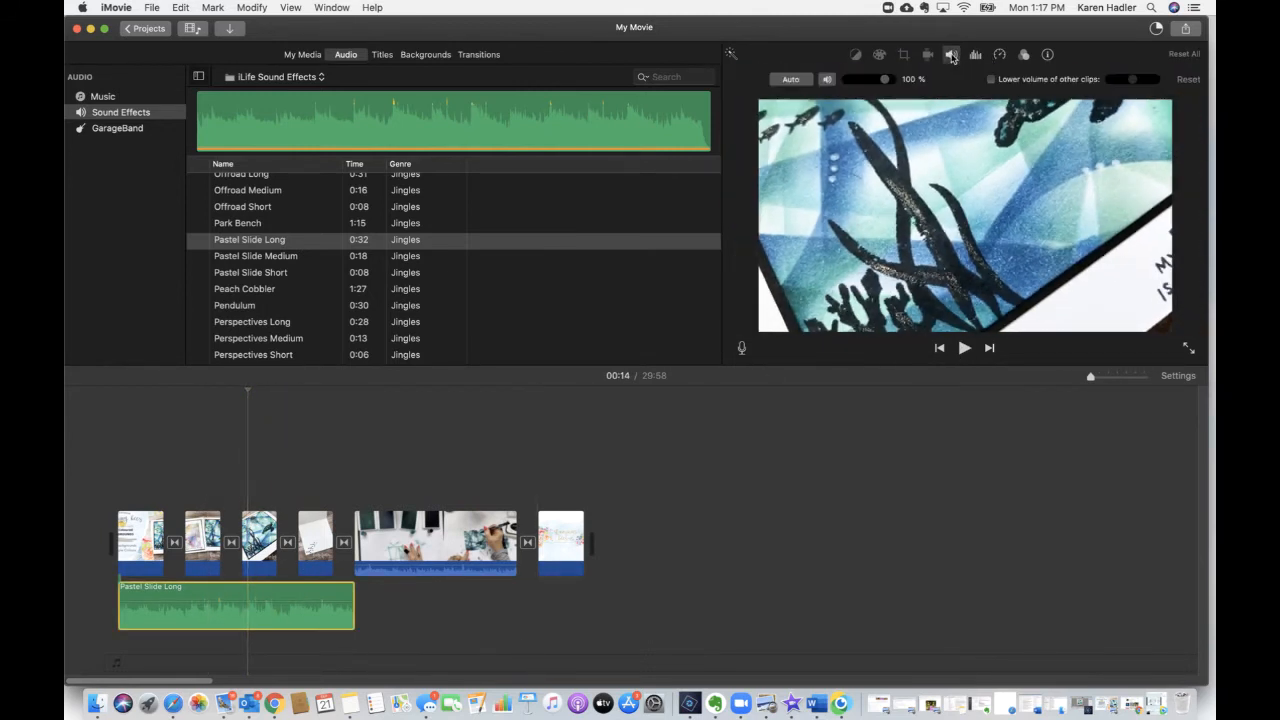
pyautogui.click(858, 82)
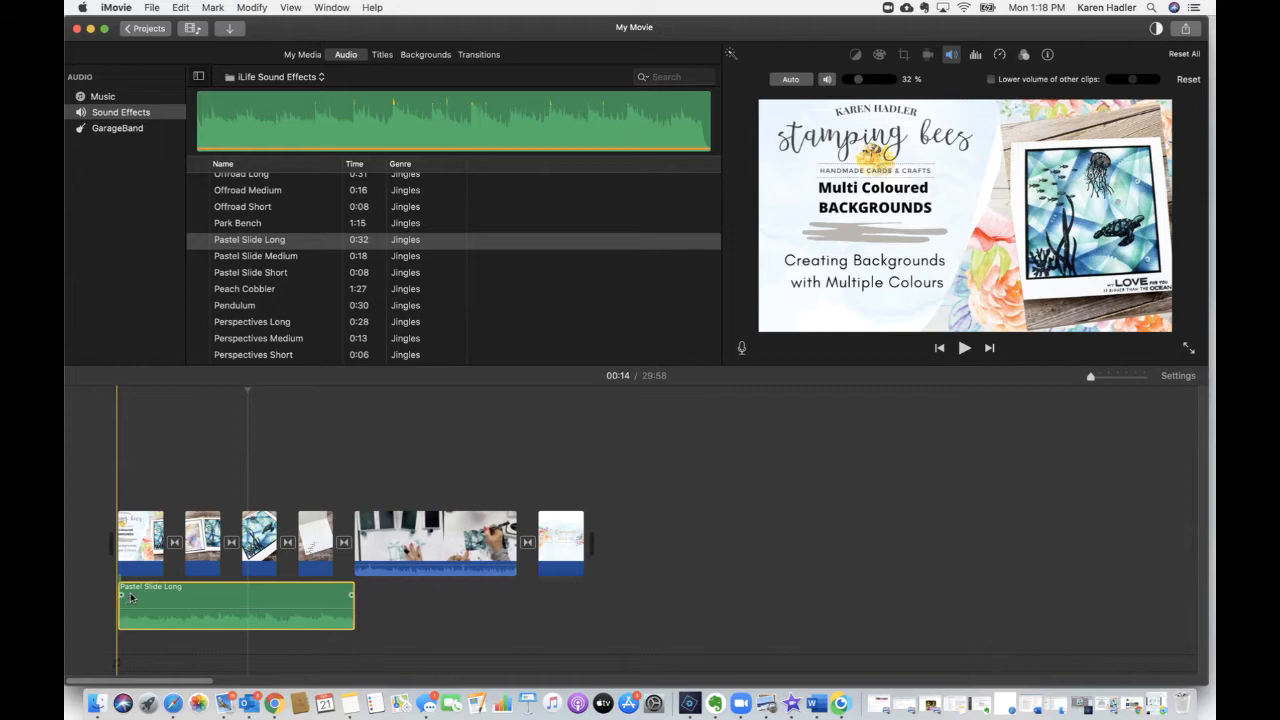
# Give the Pastel Slide Long clip a gradual fade-in at its start and a fade-out at its end.
pyautogui.moveTo(130, 597); pyautogui.dragTo(176, 595)
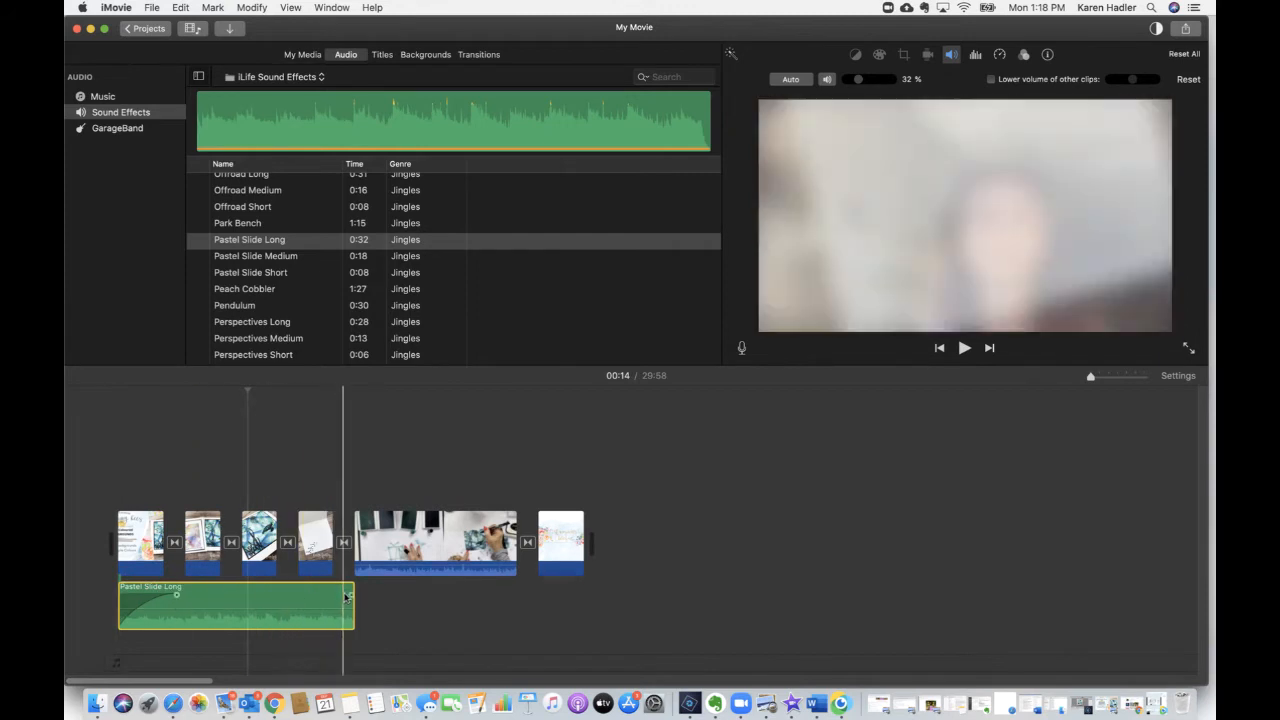
pyautogui.moveTo(352, 596); pyautogui.dragTo(297, 593)
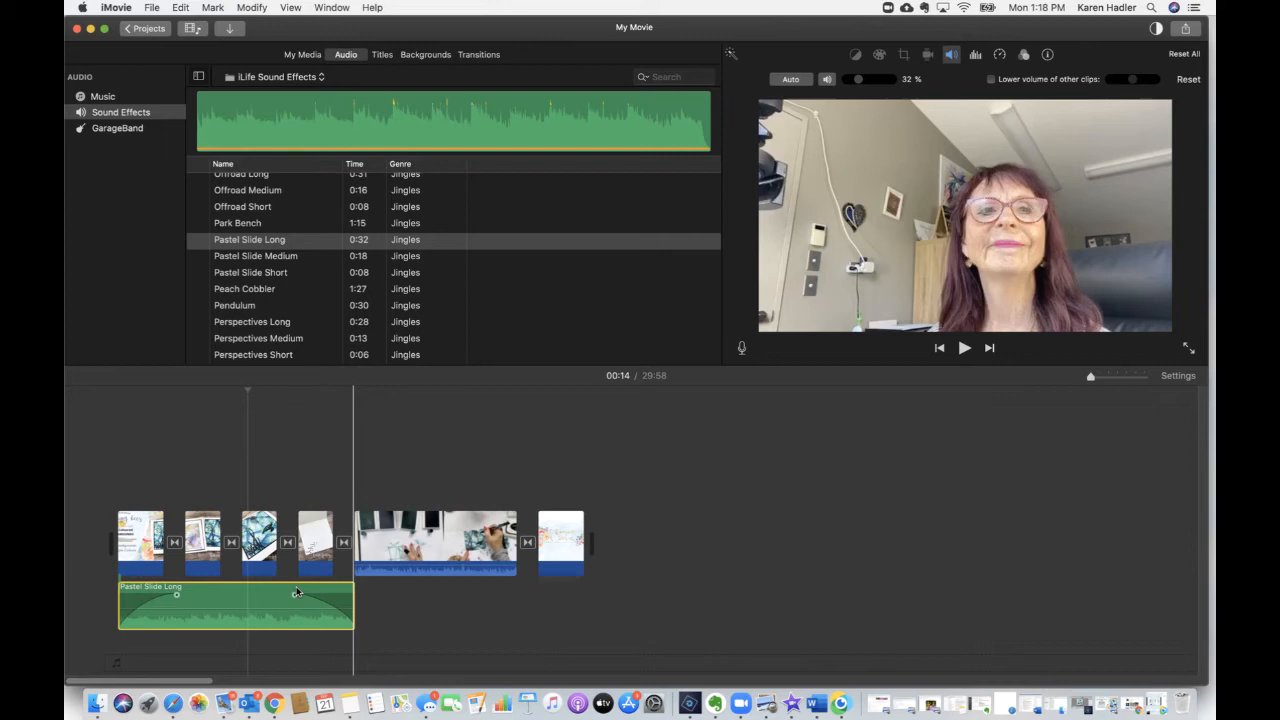
pyautogui.moveTo(117, 621)
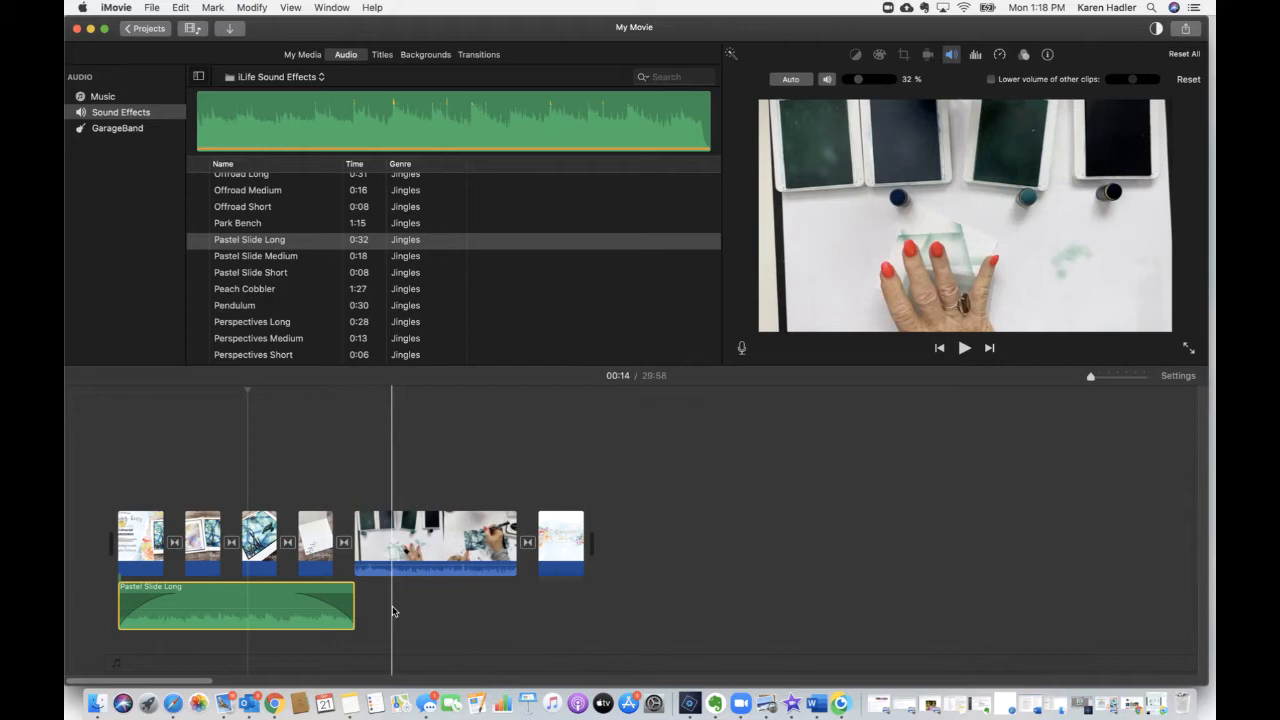
# Play the beginning of the long video to find the cut point and split the clip at about 2:36.
pyautogui.click(367, 393)
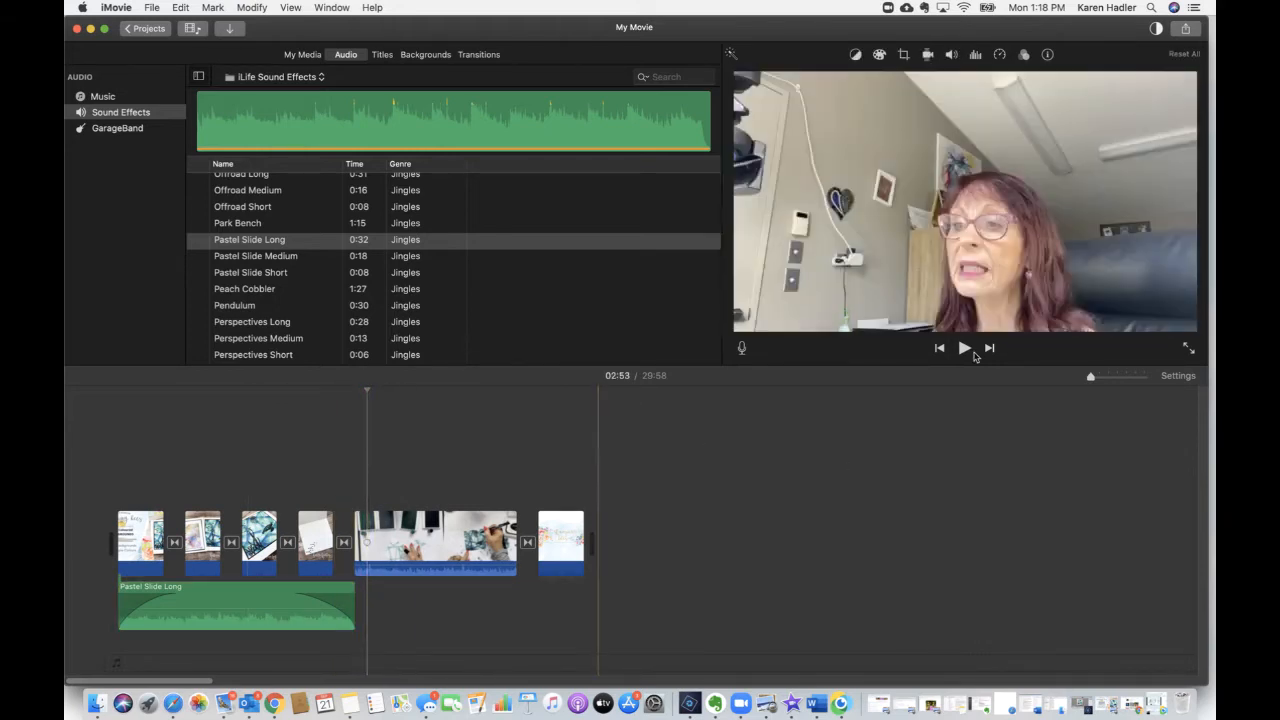
pyautogui.click(964, 348)
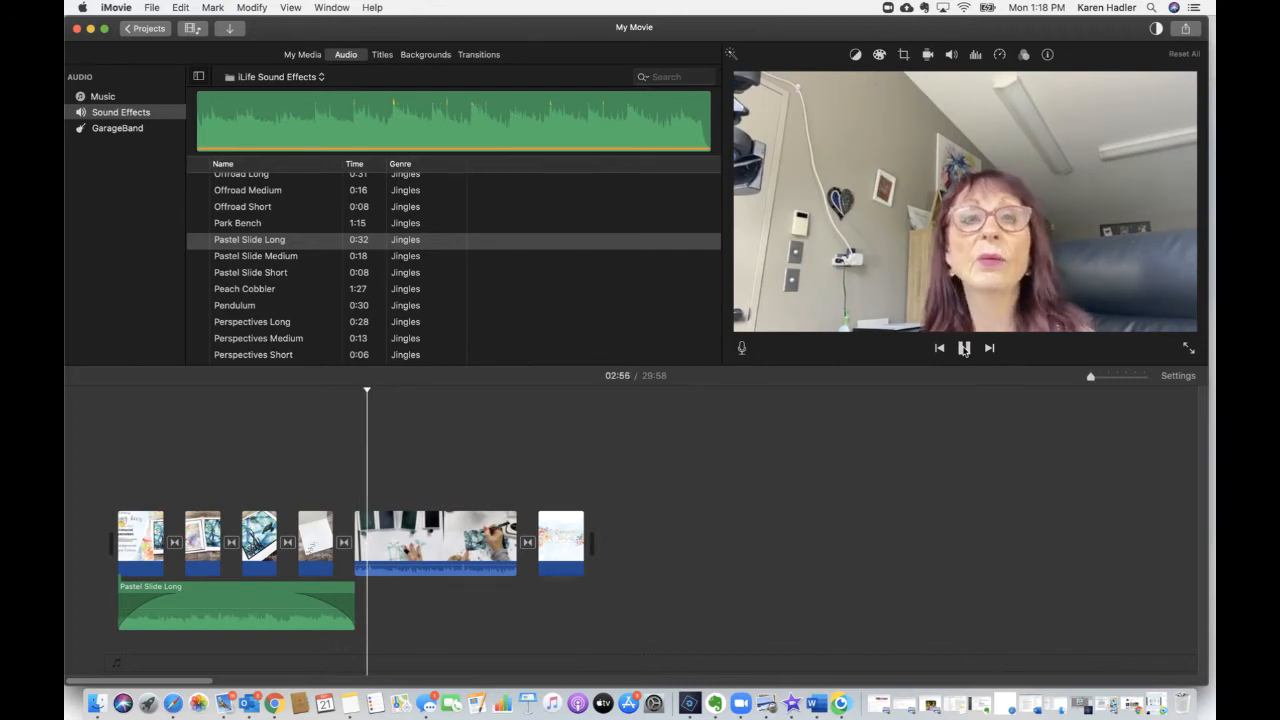
pyautogui.click(964, 348)
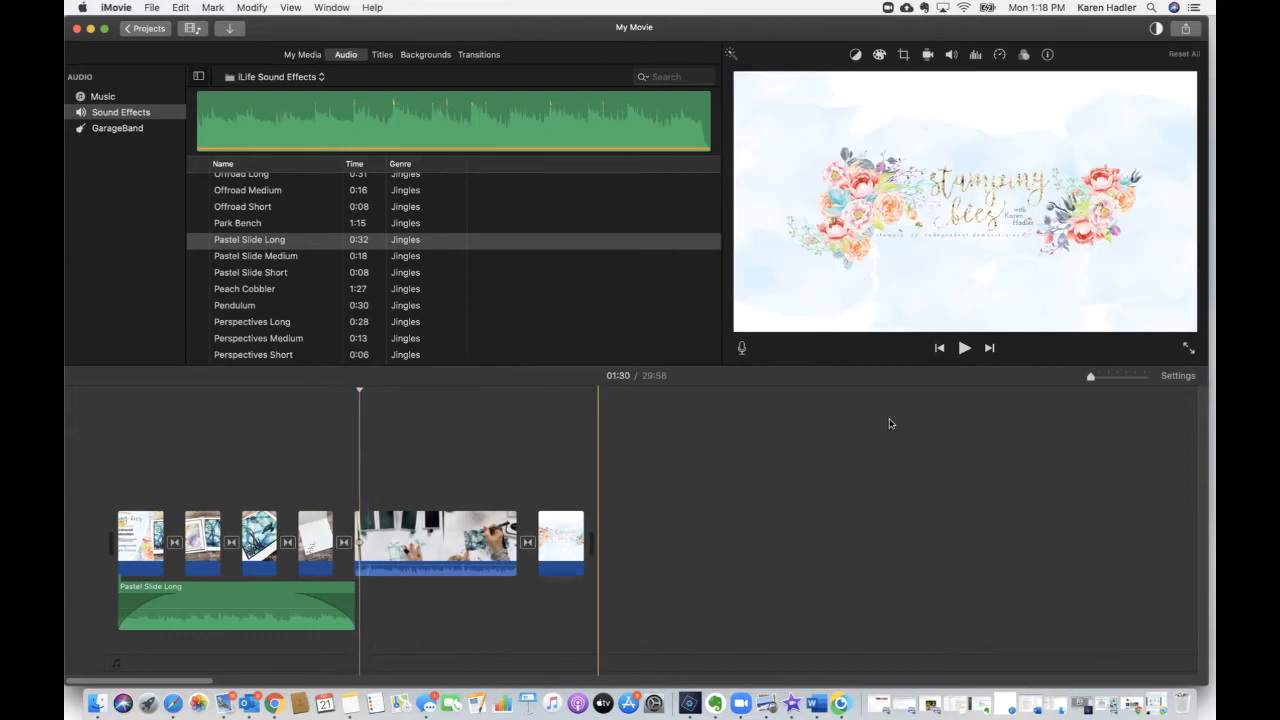
pyautogui.click(964, 348)
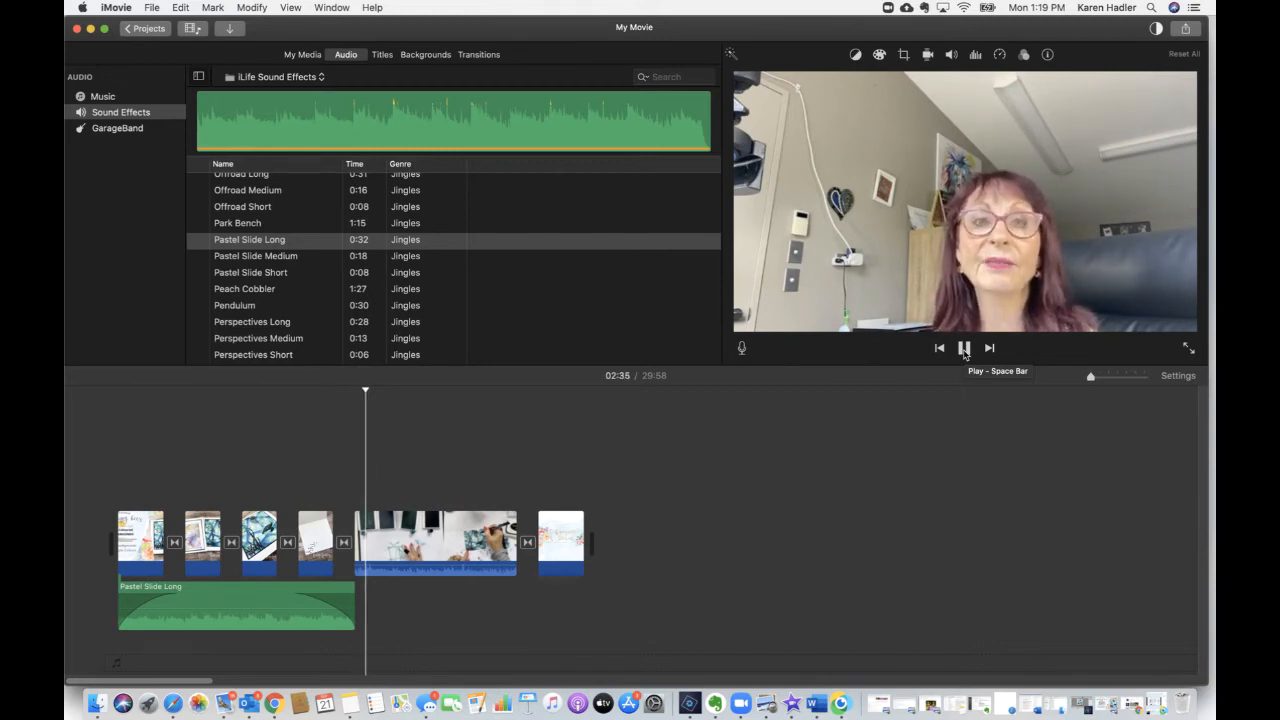
pyautogui.click(964, 350)
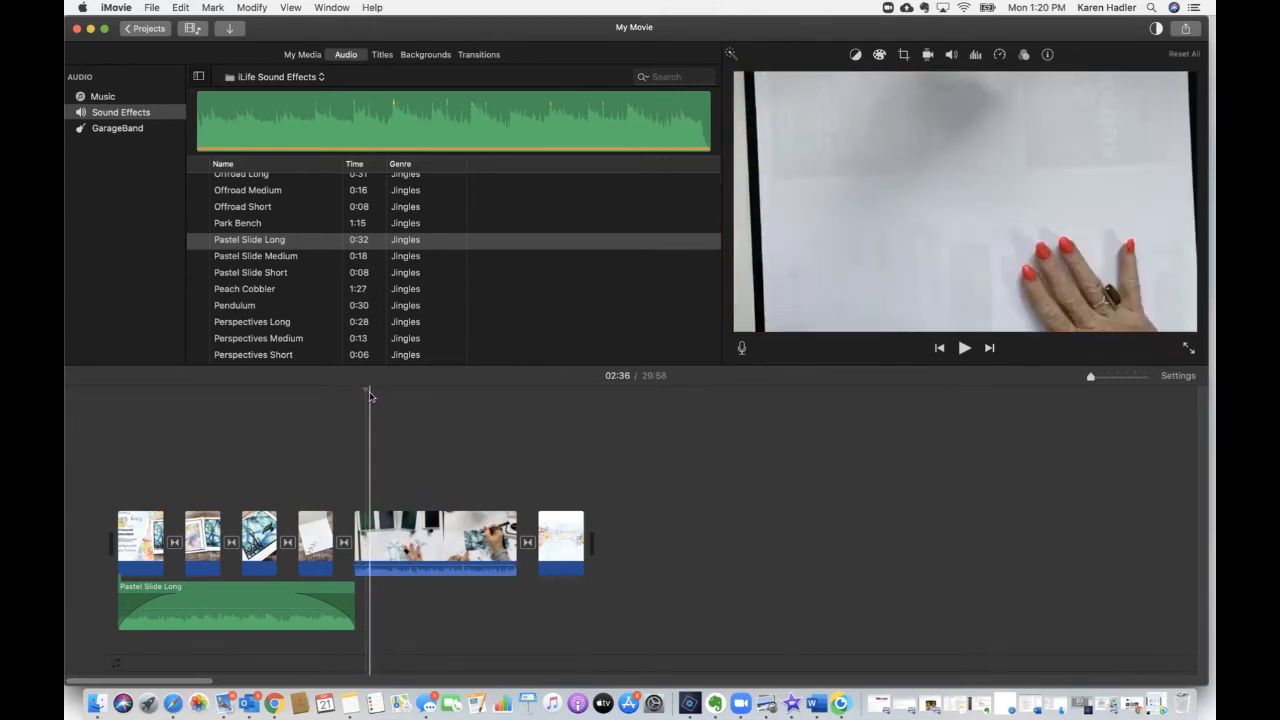
pyautogui.click(368, 548)
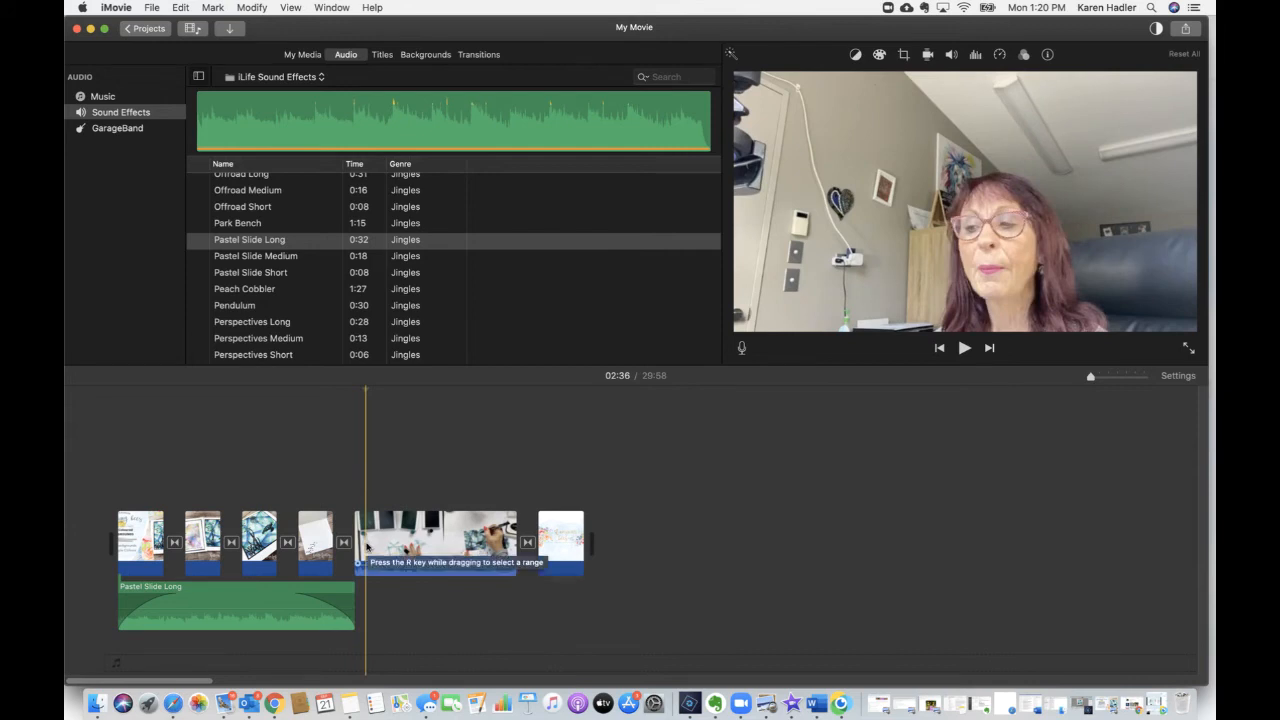
pyautogui.rightClick(367, 546)
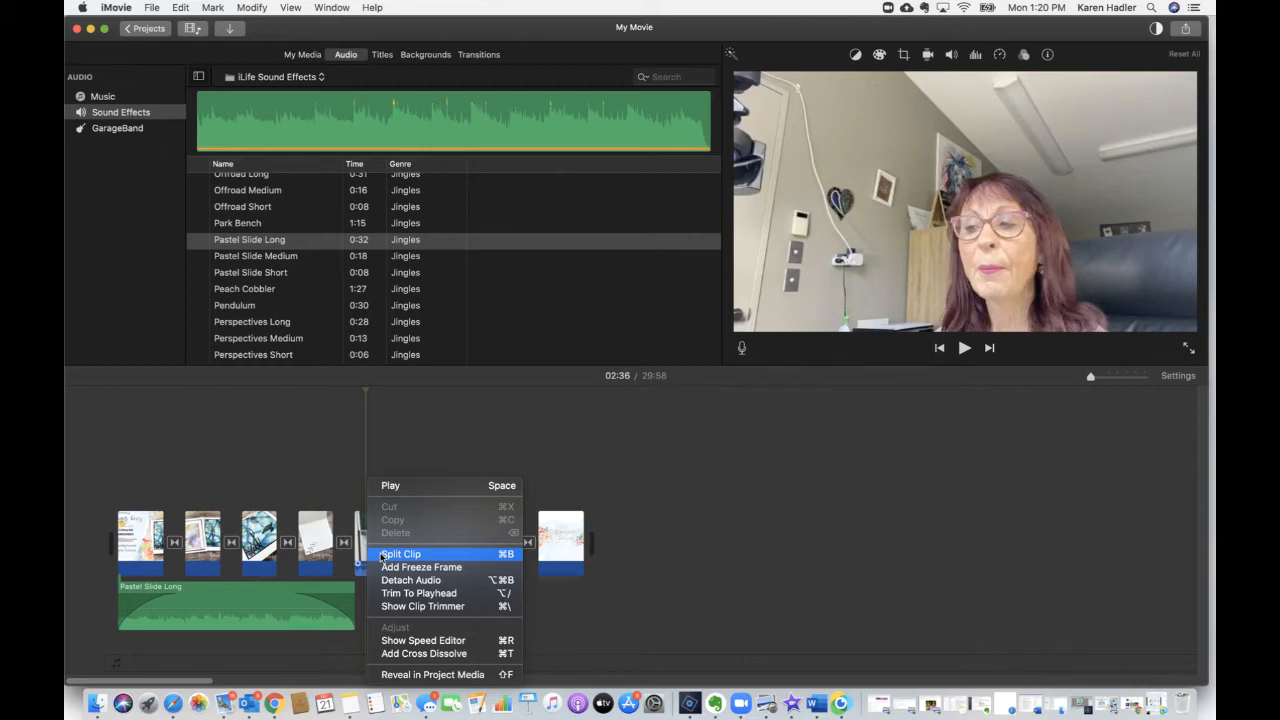
pyautogui.click(400, 554)
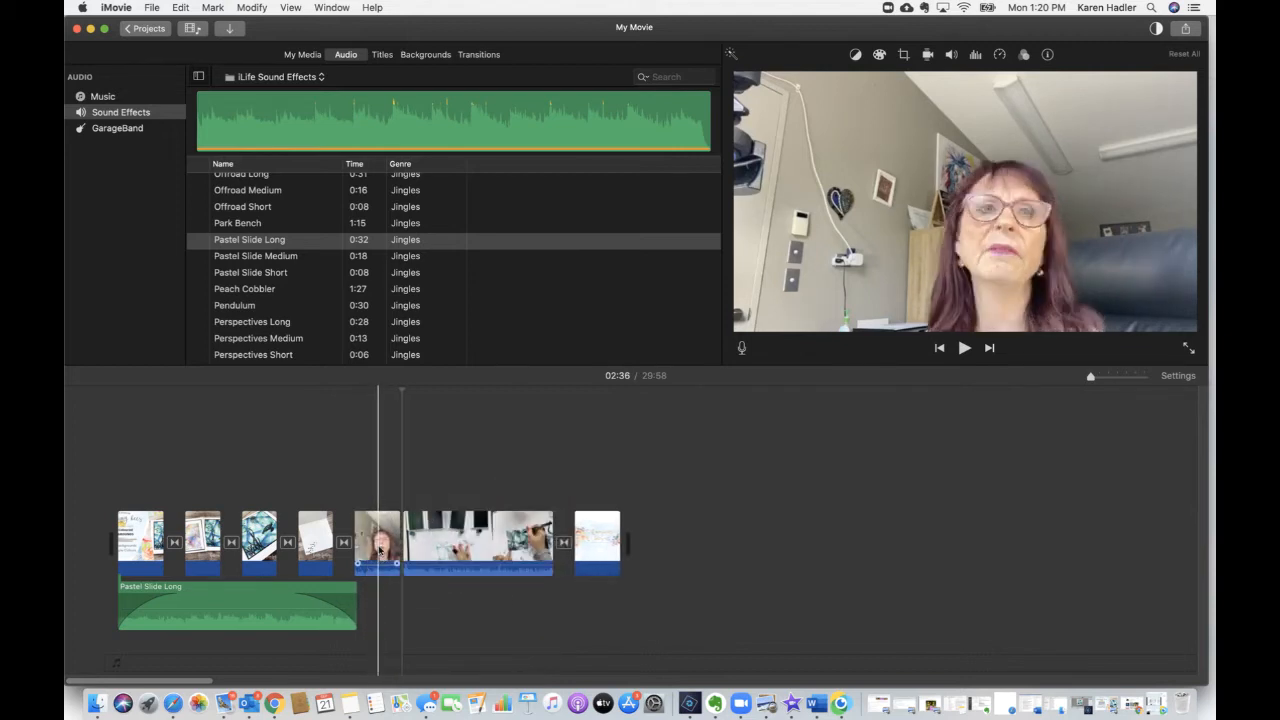
# Speed up the split-off opening section of the long video to Fast 8x and play part of it back.
pyautogui.click(376, 541)
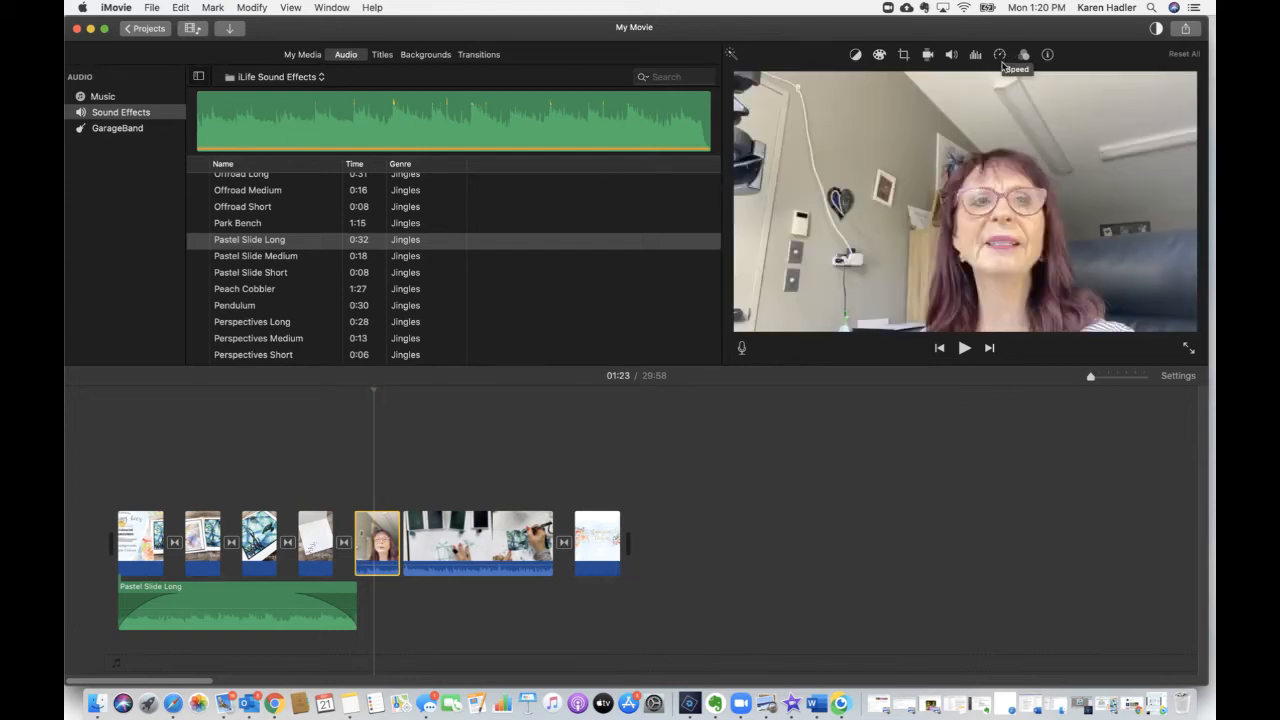
pyautogui.click(1000, 56)
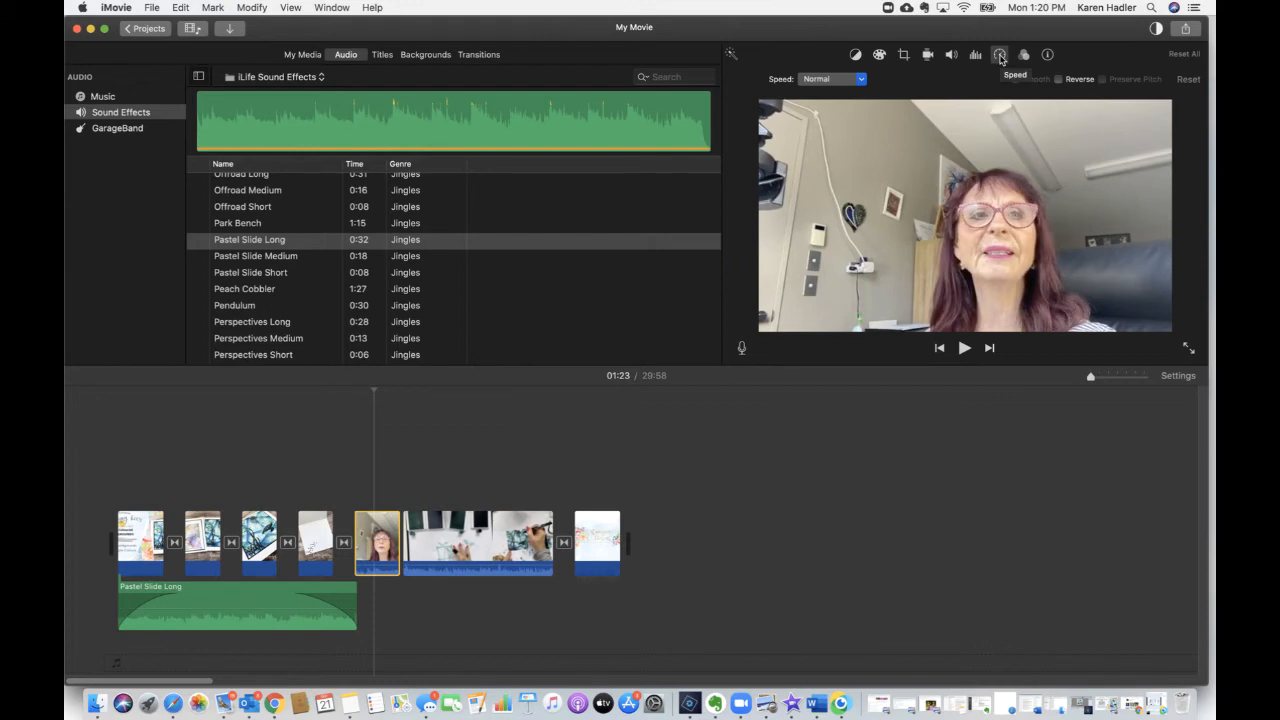
pyautogui.click(862, 81)
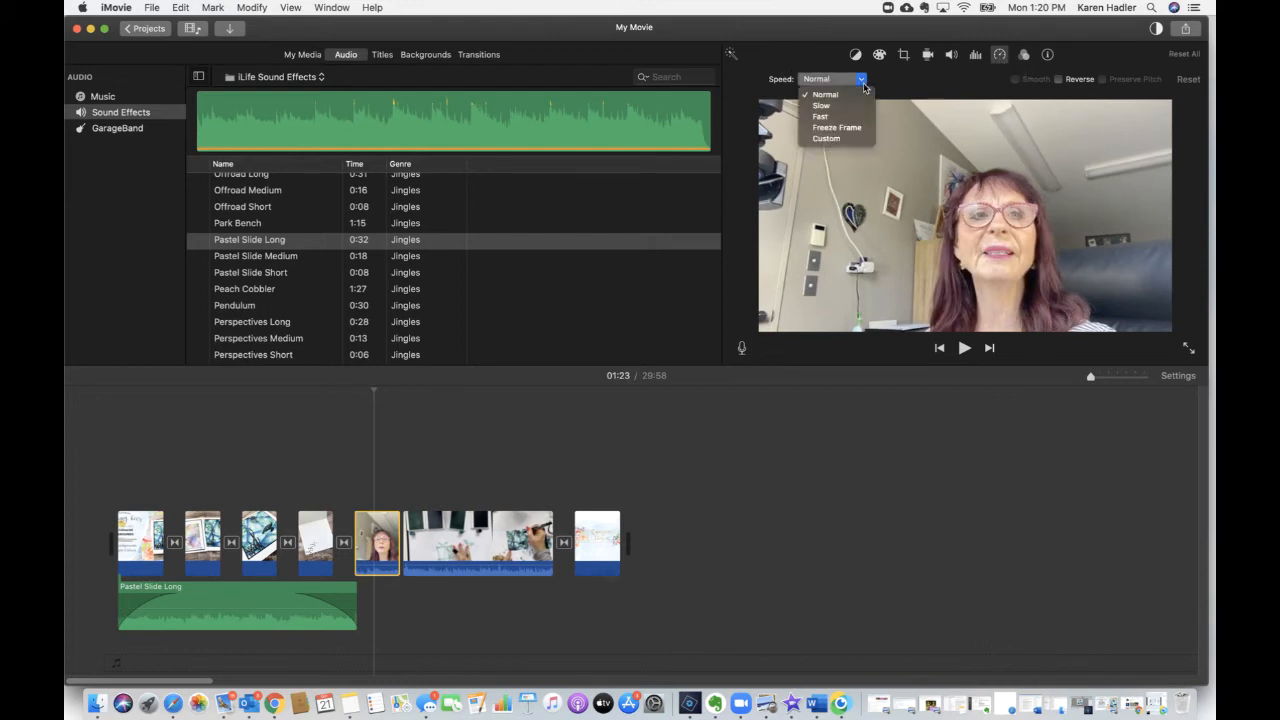
pyautogui.click(821, 117)
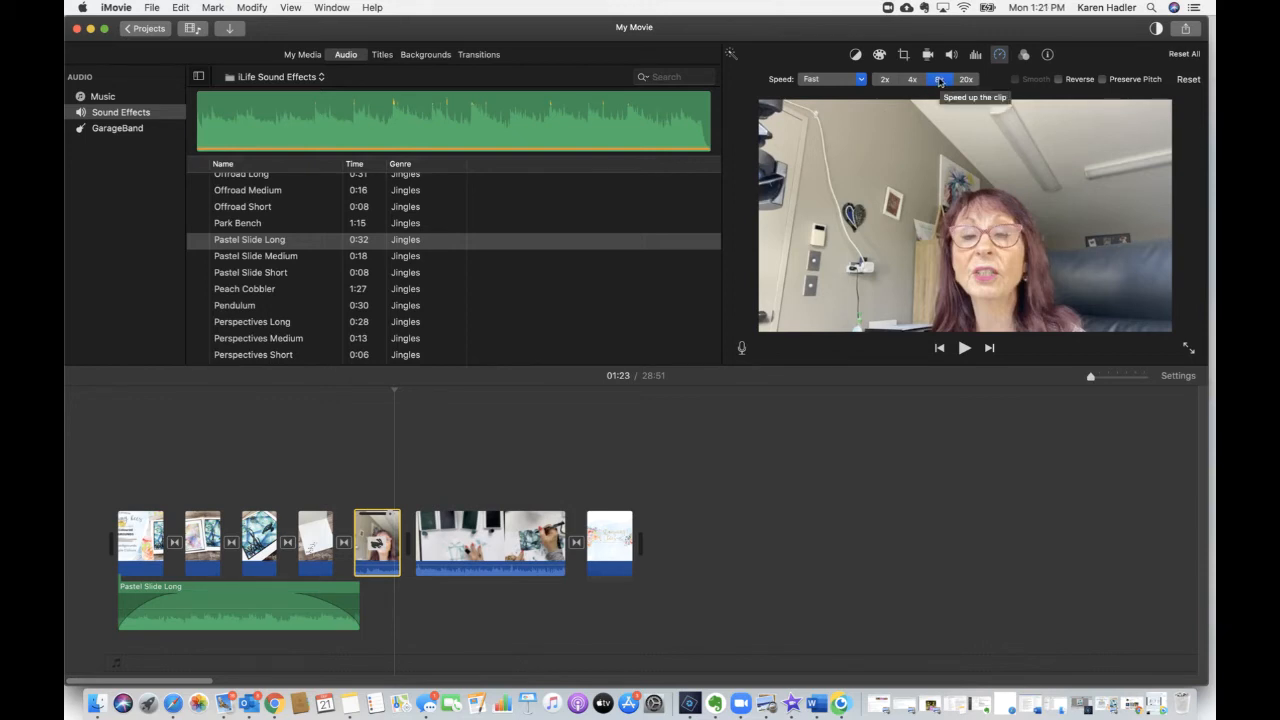
pyautogui.click(939, 80)
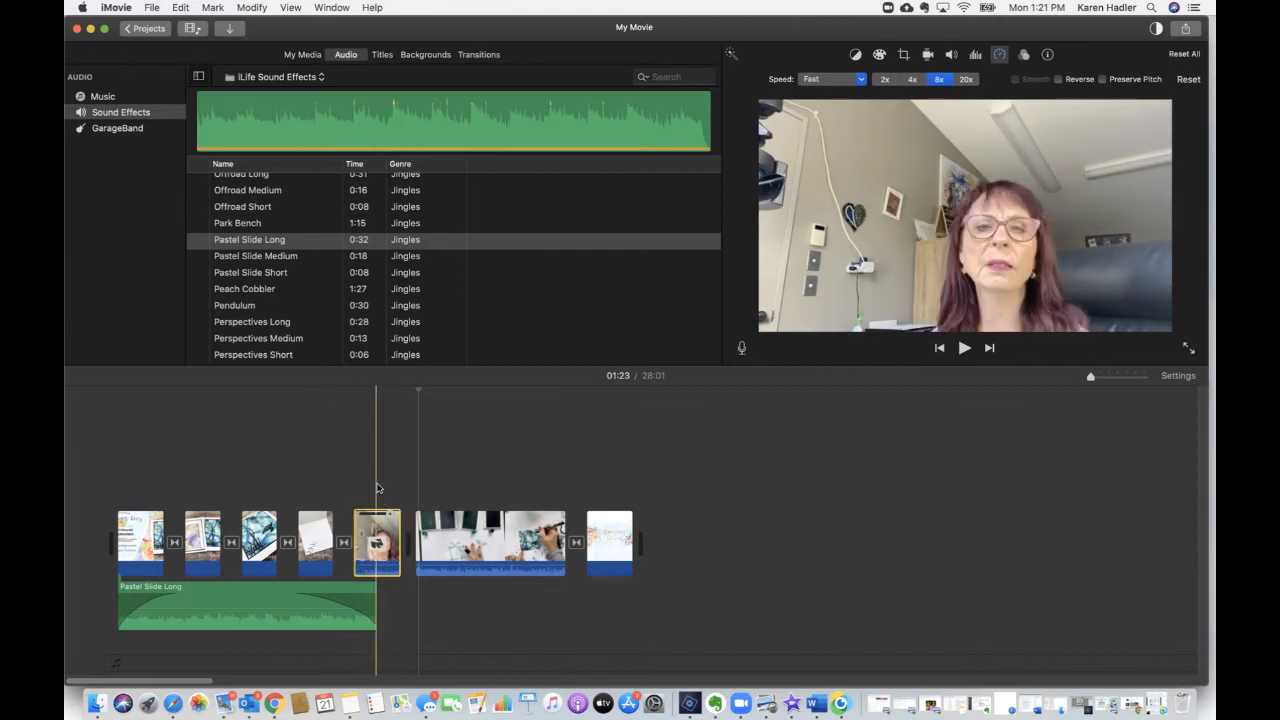
pyautogui.click(372, 391)
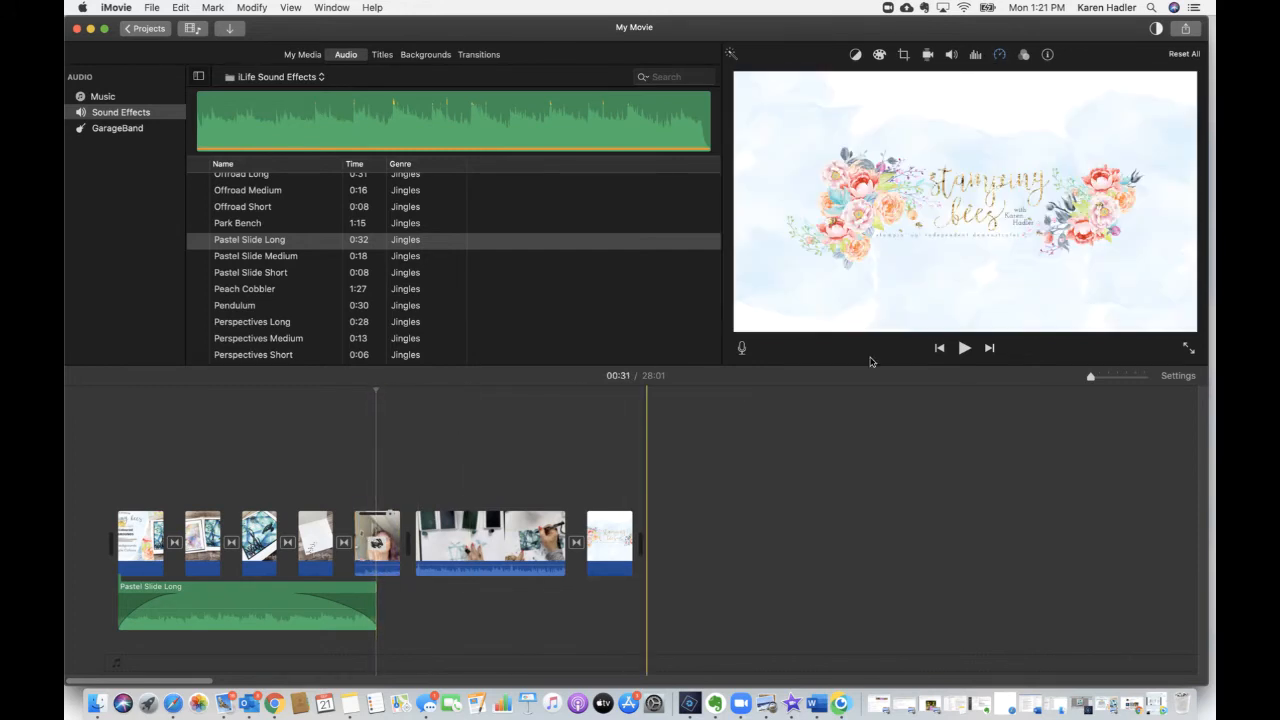
pyautogui.click(963, 350)
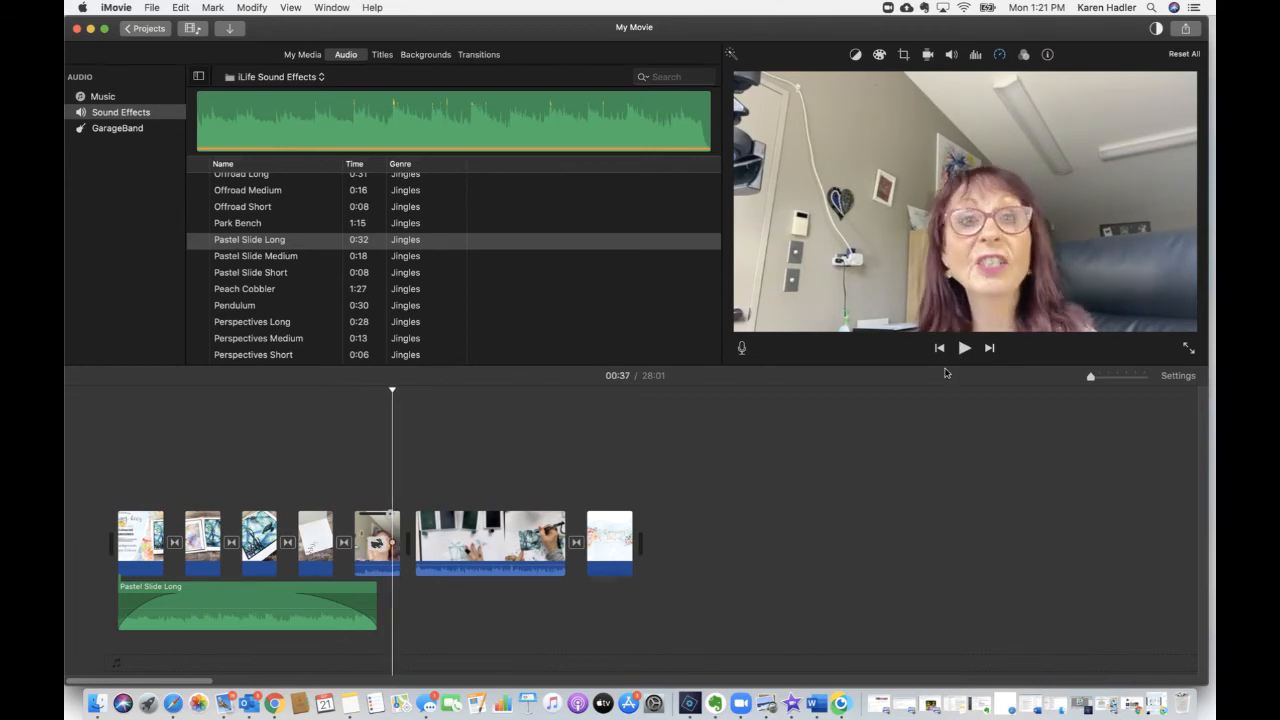
# Detach the audio from the sped-up section and delete the separate audio clip.
pyautogui.click(377, 574)
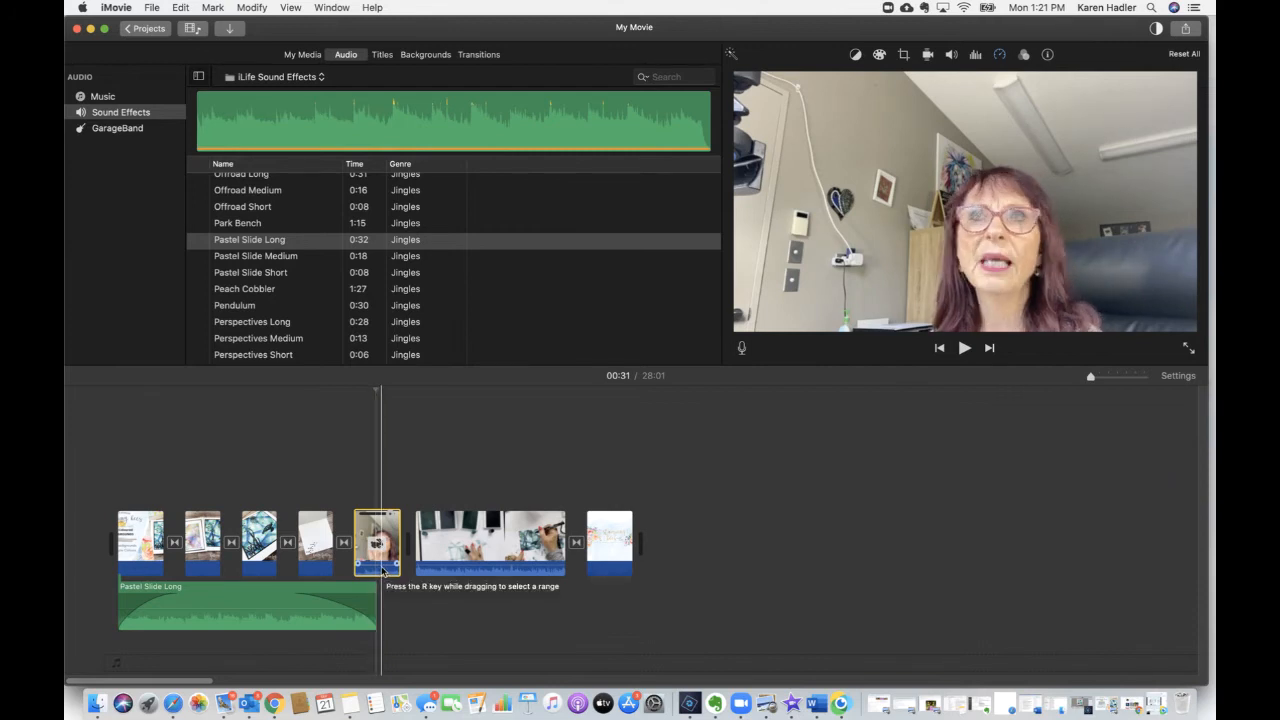
pyautogui.rightClick(383, 571)
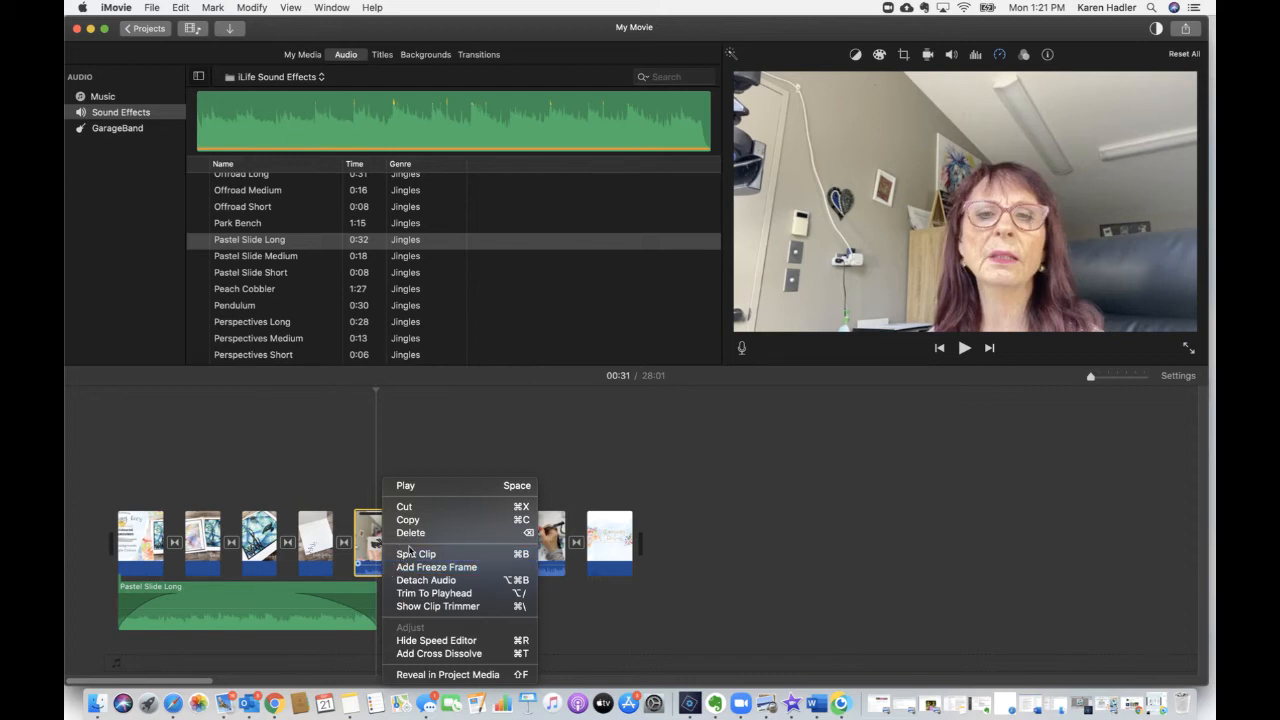
pyautogui.click(456, 580)
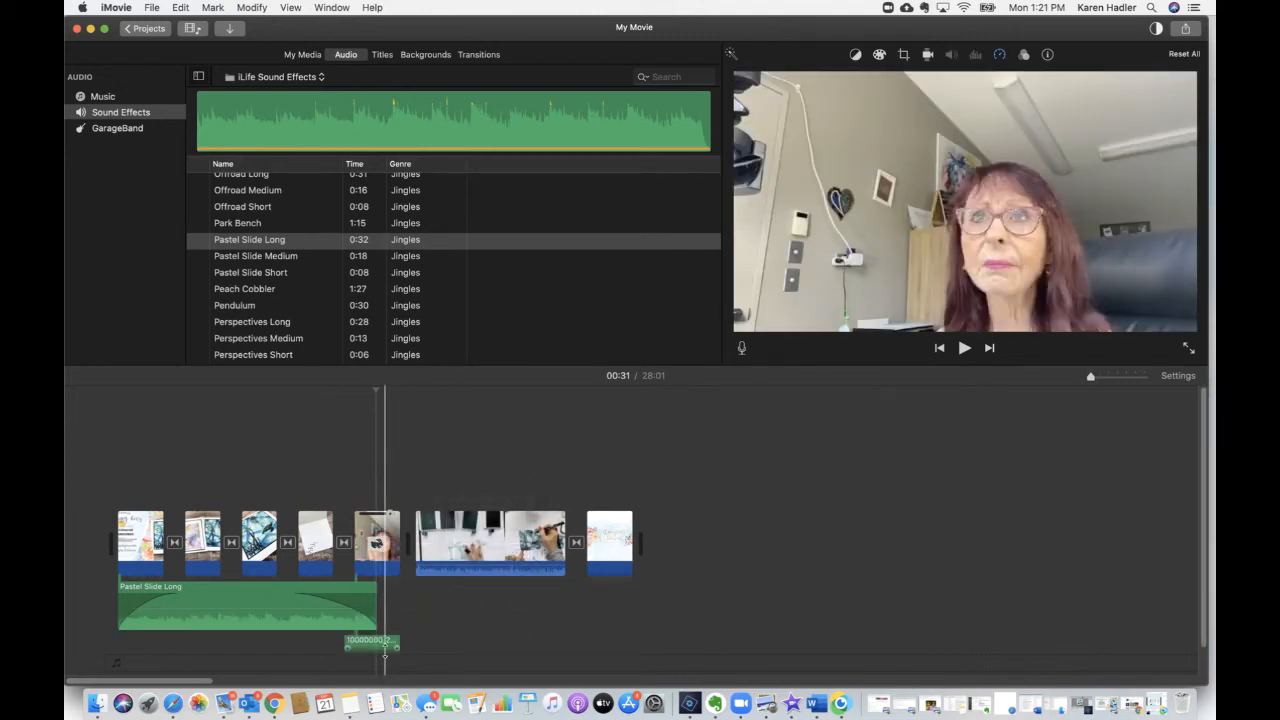
pyautogui.click(386, 642)
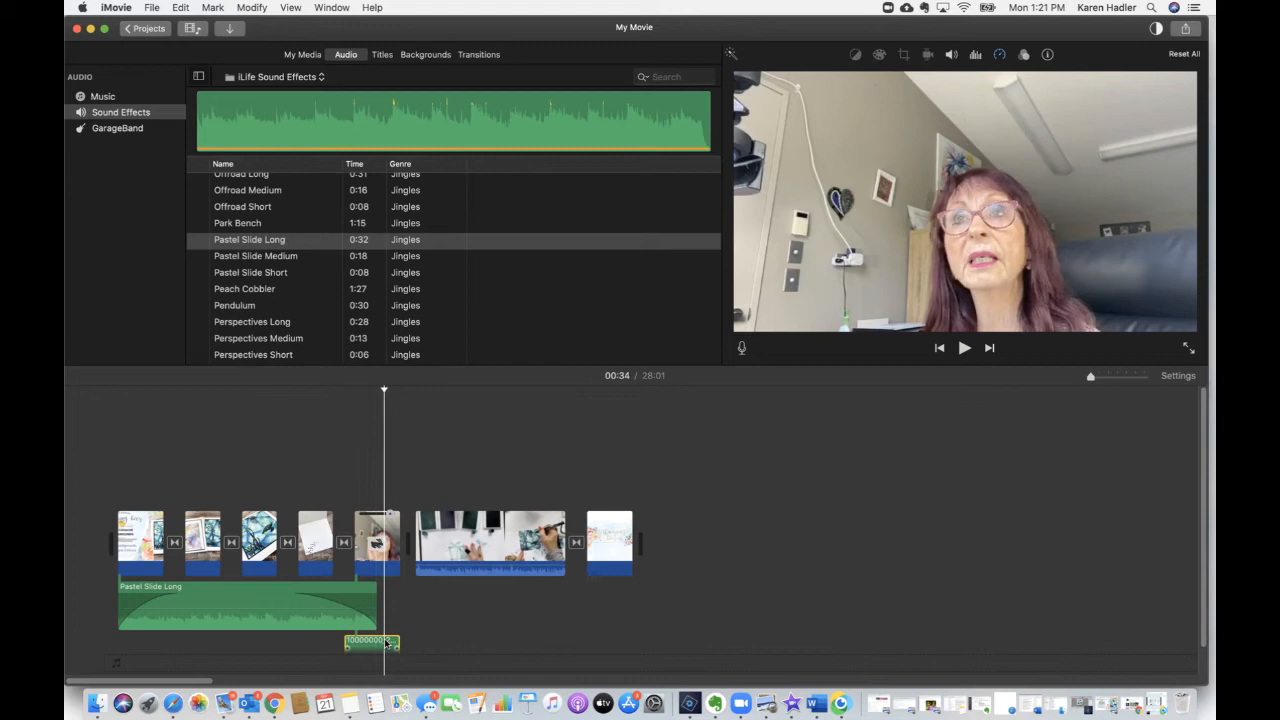
pyautogui.rightClick(386, 642)
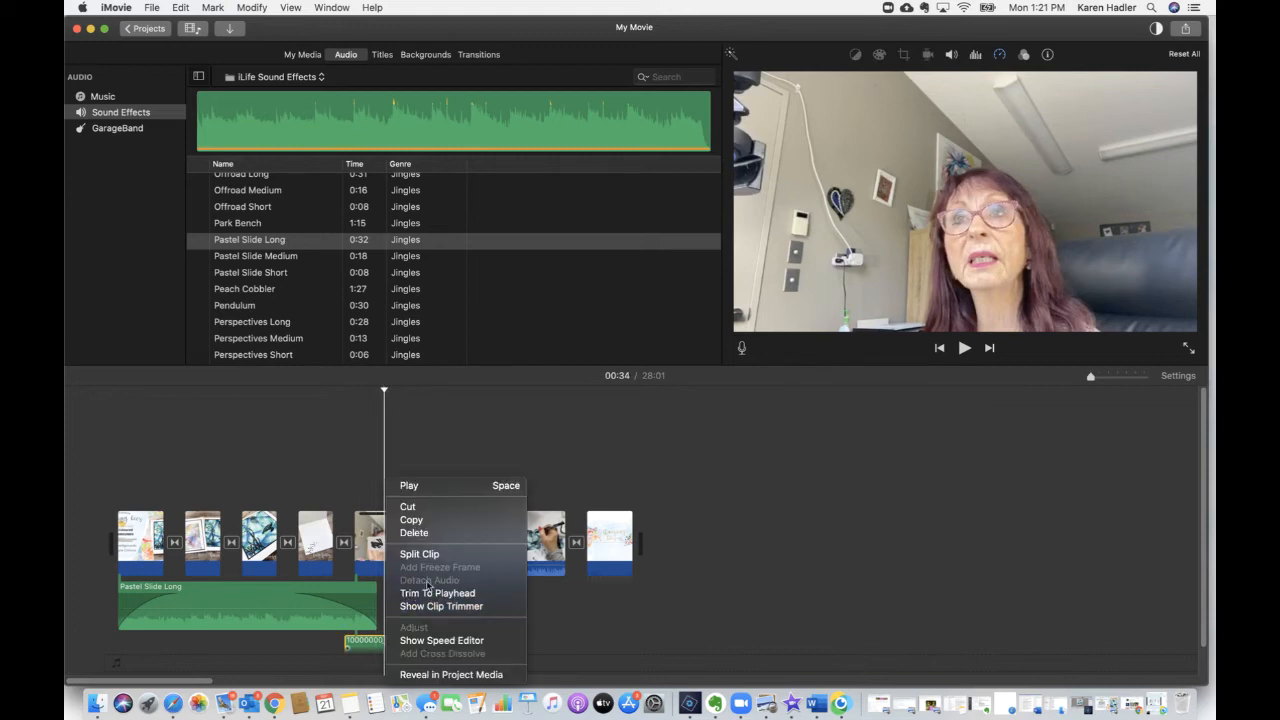
pyautogui.click(422, 534)
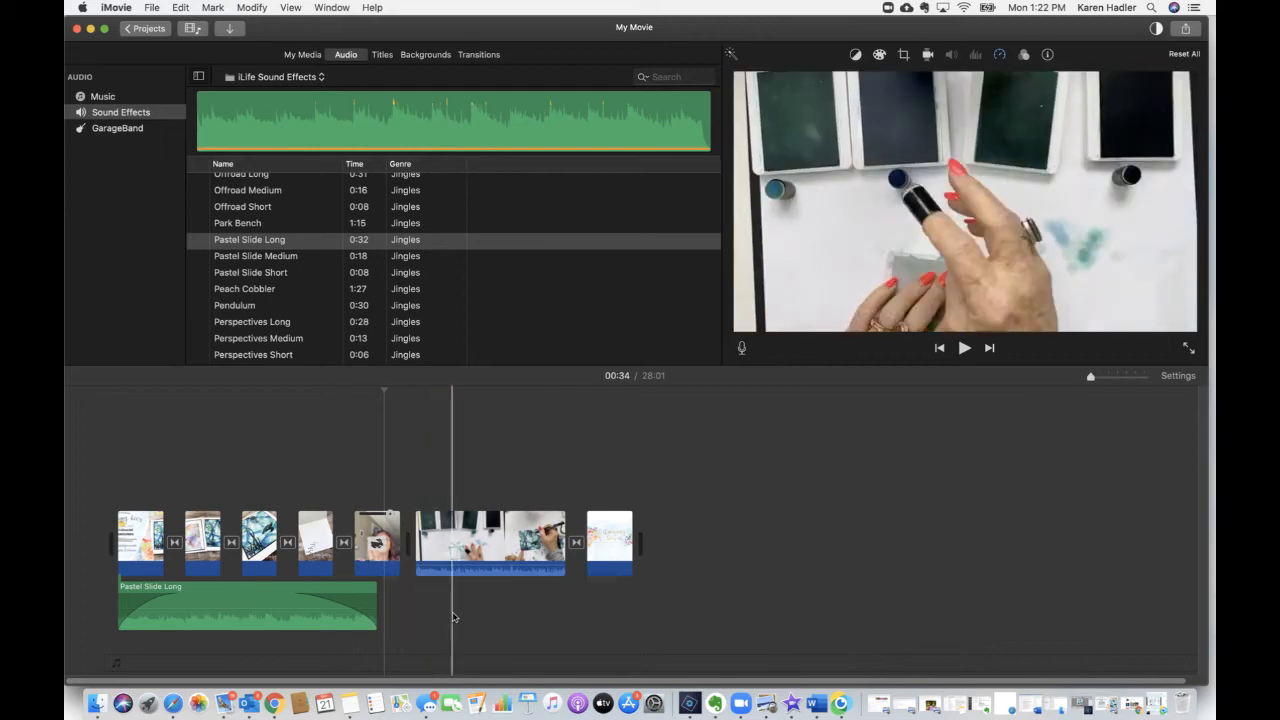
# Delete the sped-up opening section between the last photo and the rest of the long video.
pyautogui.click(380, 562)
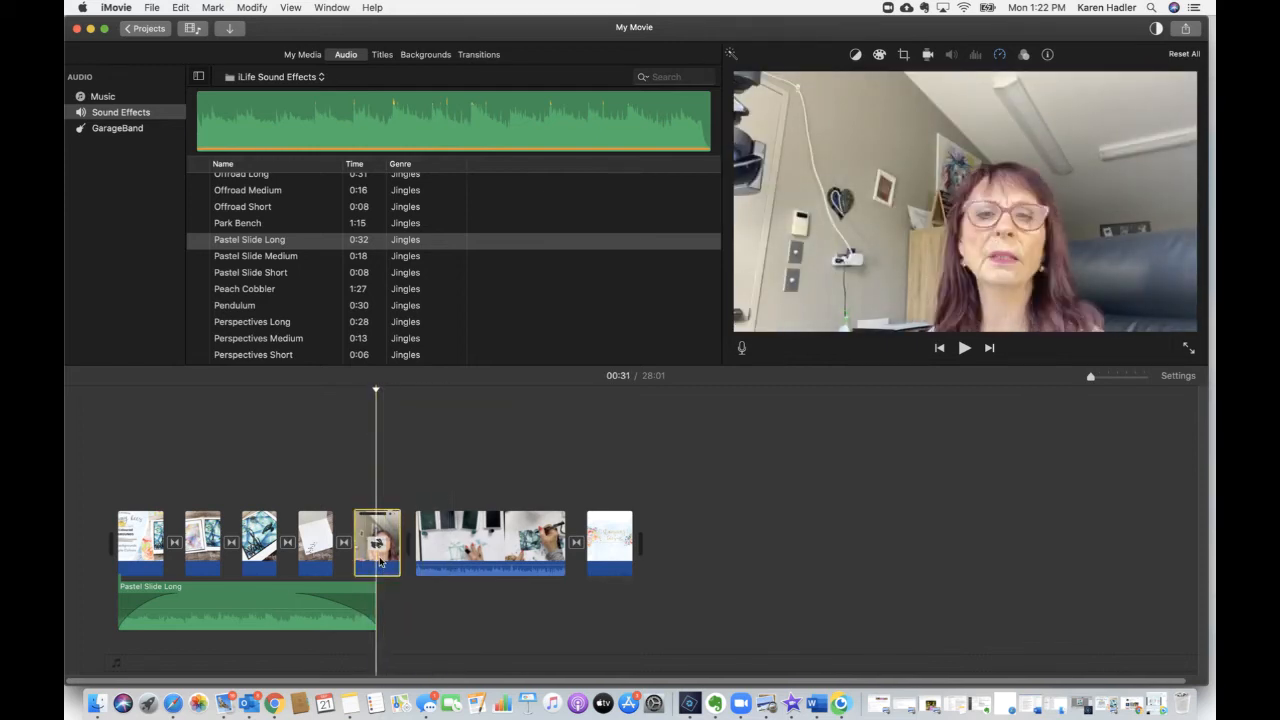
pyautogui.rightClick(379, 562)
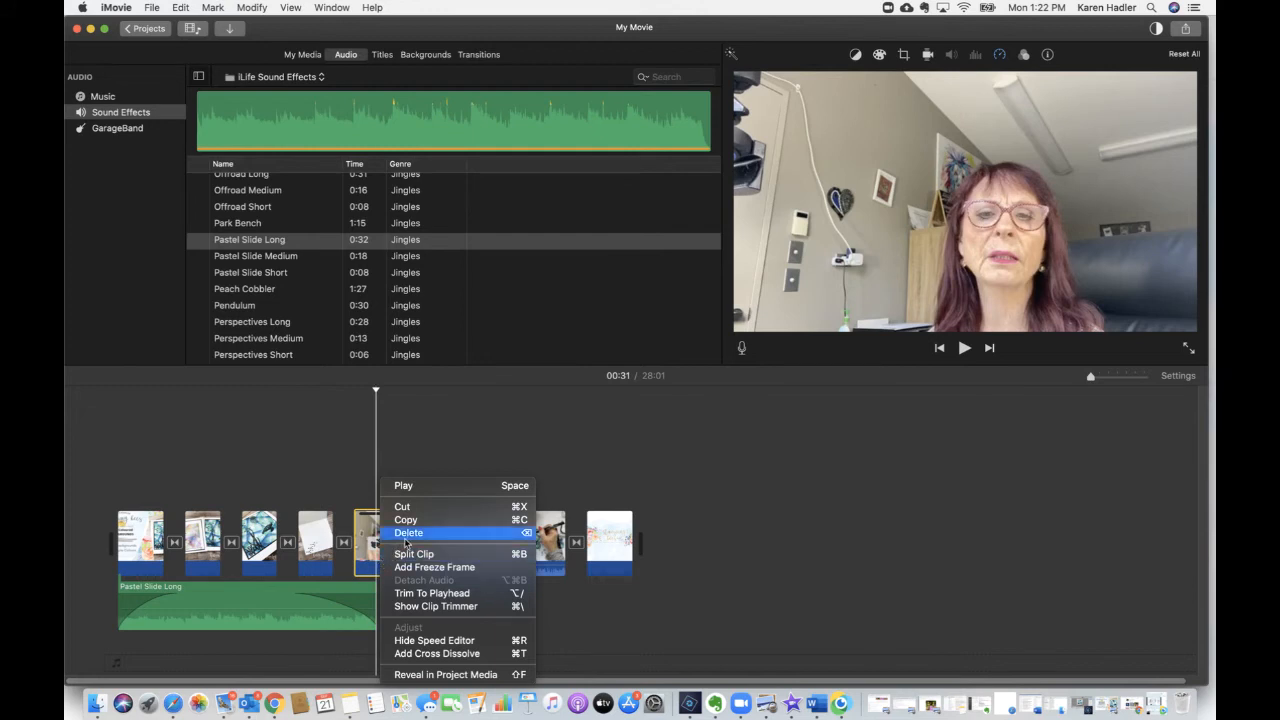
pyautogui.click(406, 534)
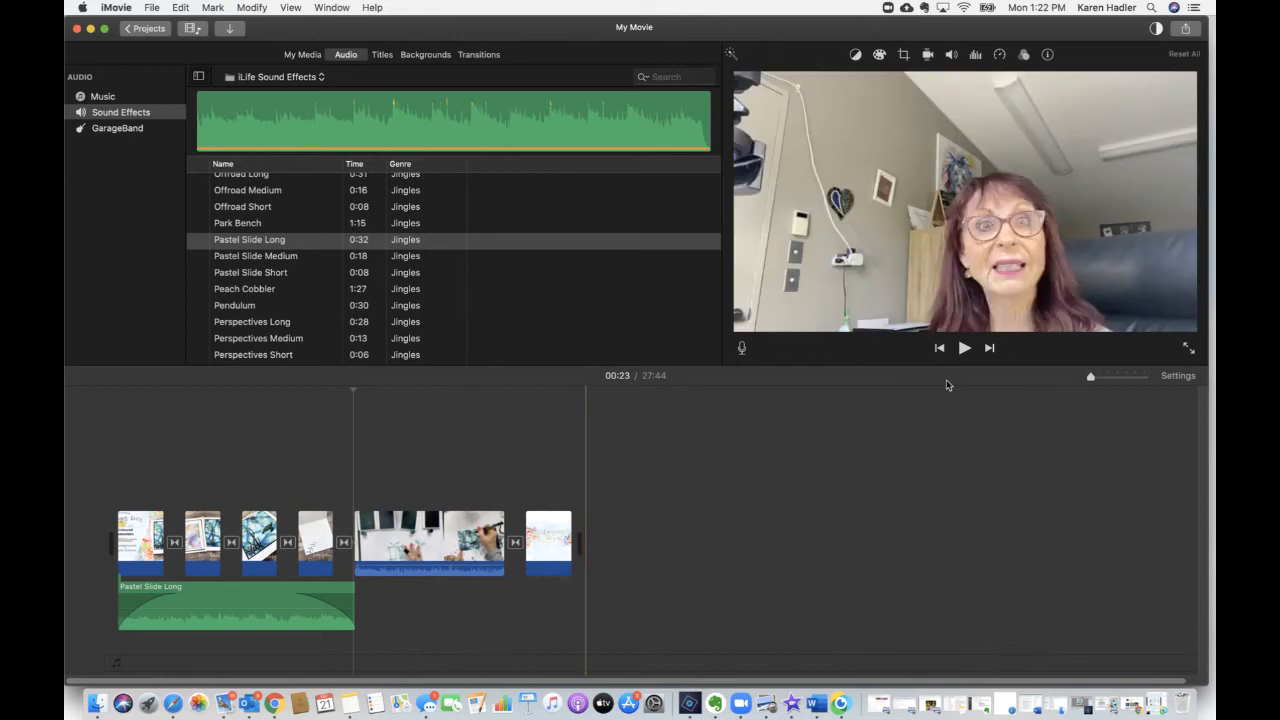
# Add an Upper title above the long video, starting at the clip's first frame.
pyautogui.click(1107, 381)
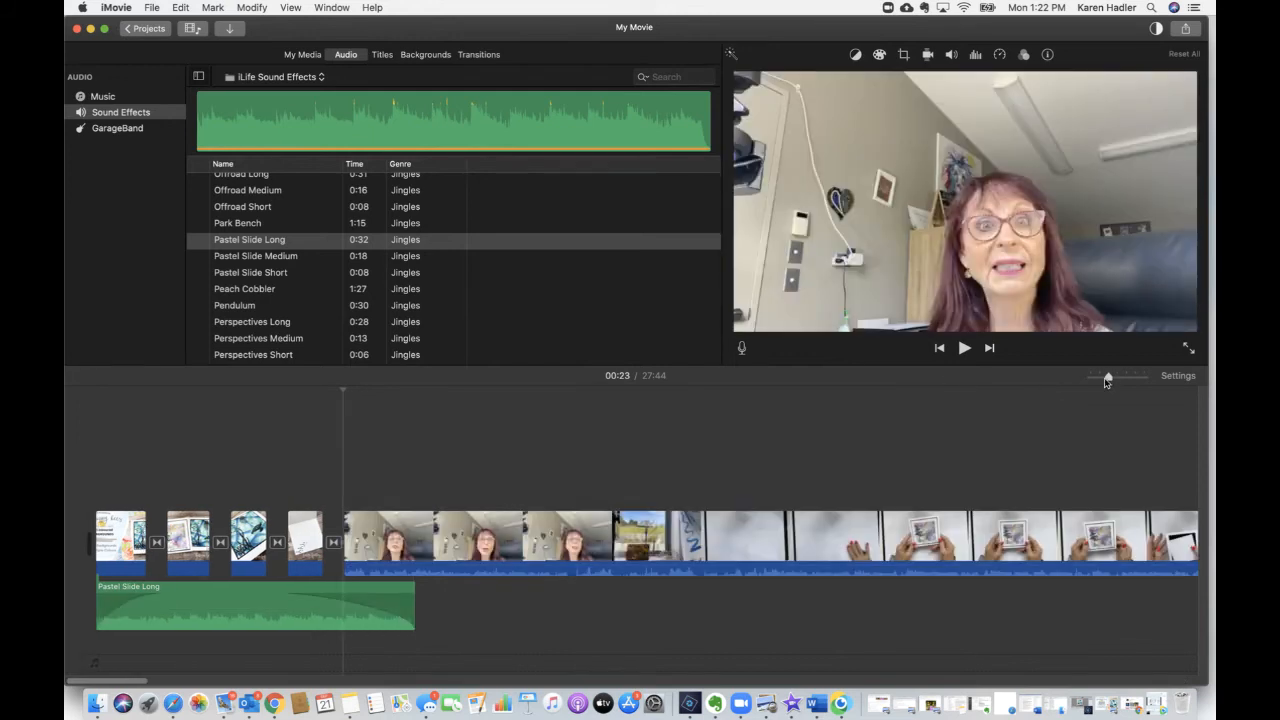
pyautogui.click(384, 55)
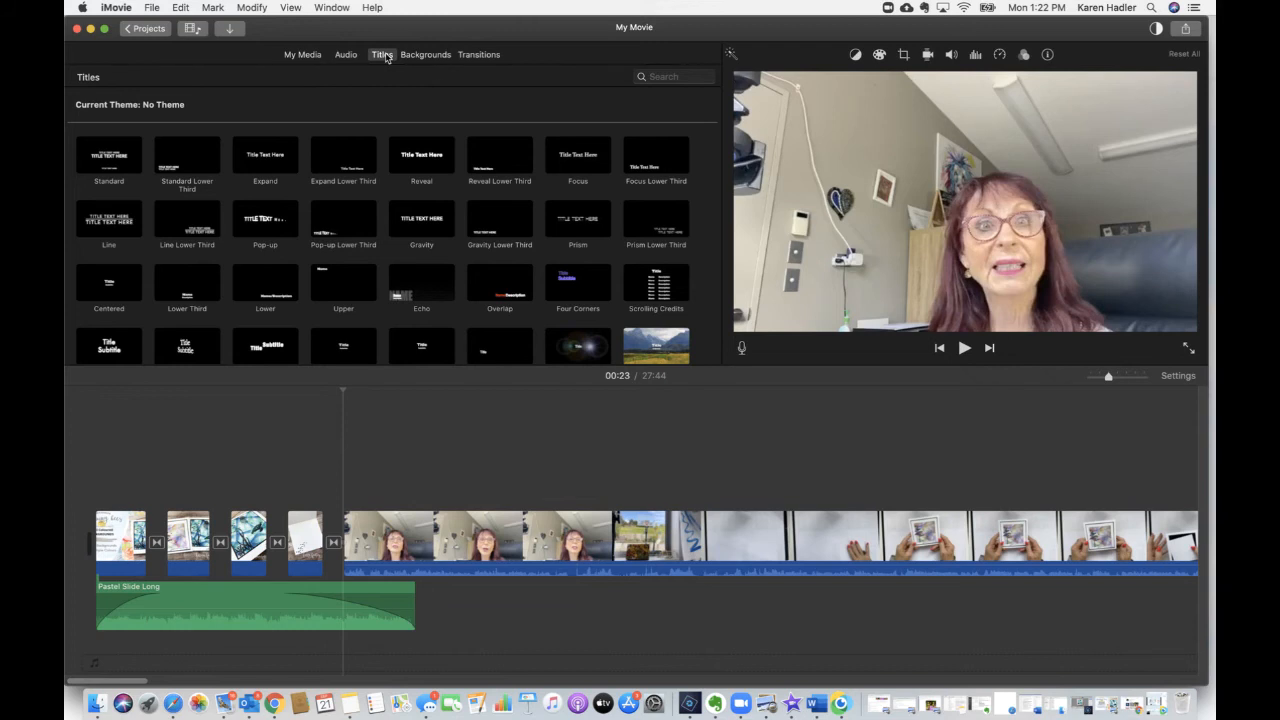
pyautogui.click(330, 292)
pyautogui.moveTo(336, 339); pyautogui.dragTo(346, 505)
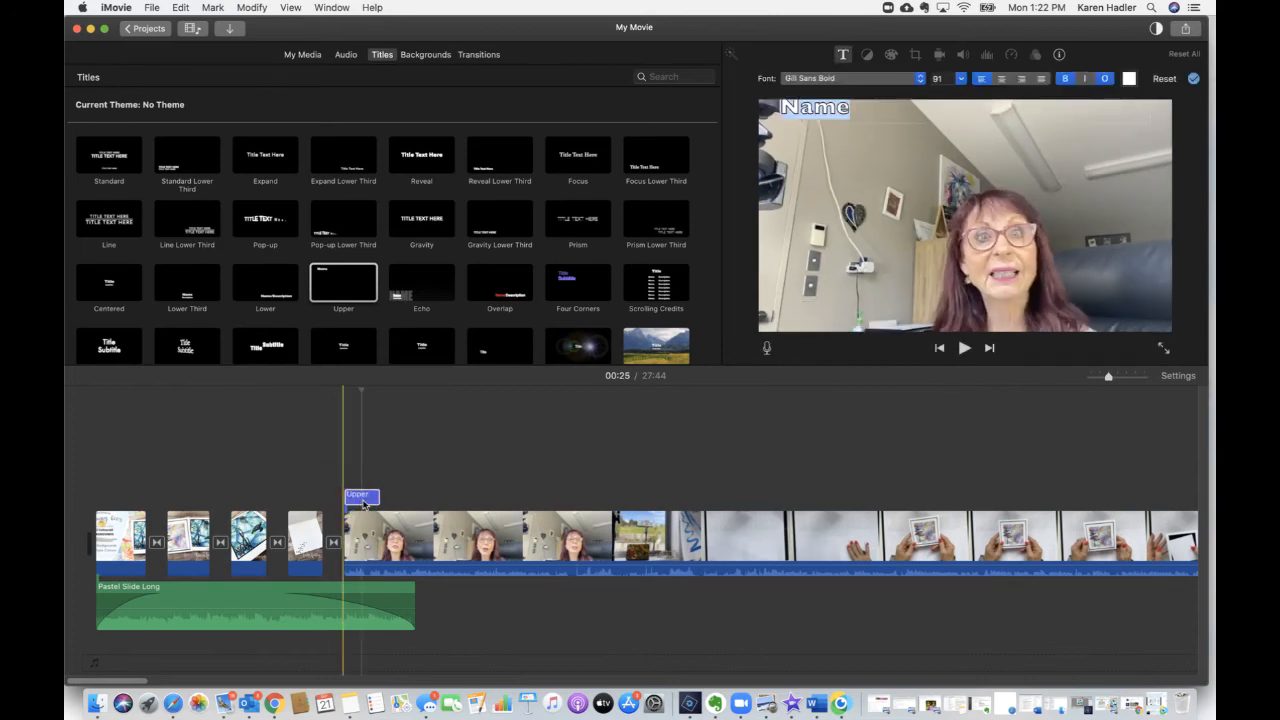
pyautogui.click(961, 79)
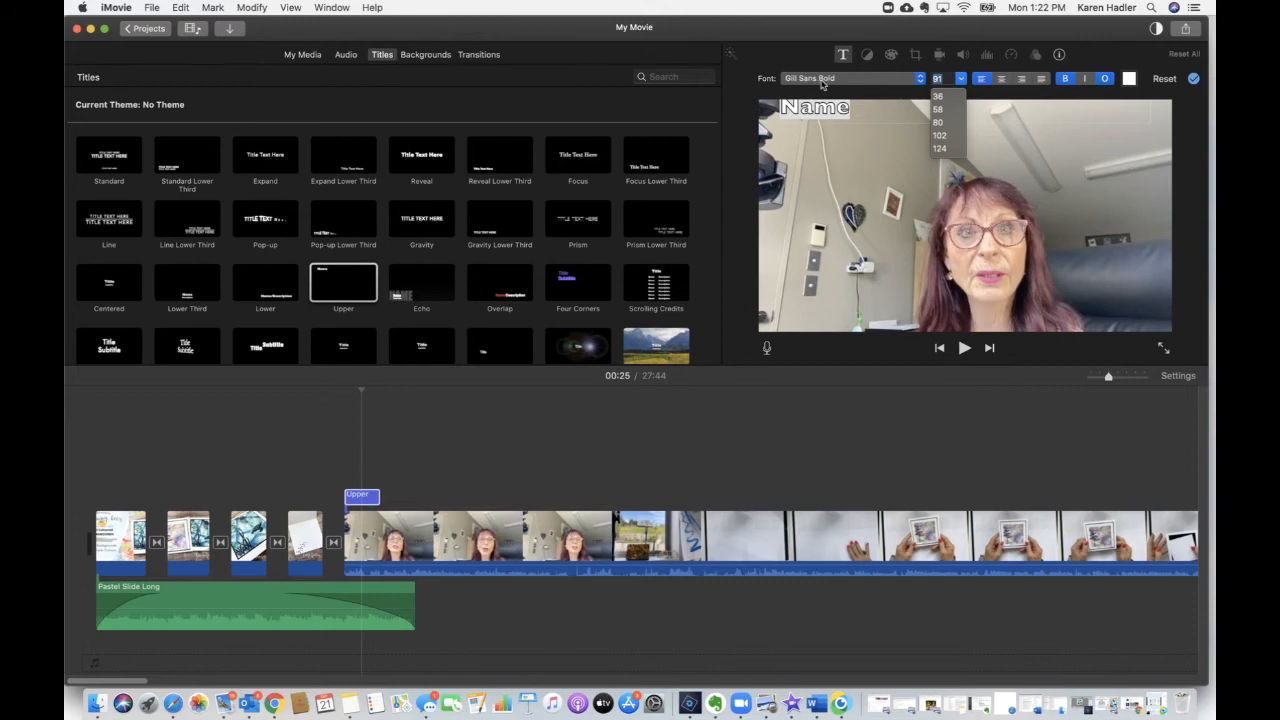
pyautogui.click(937, 125)
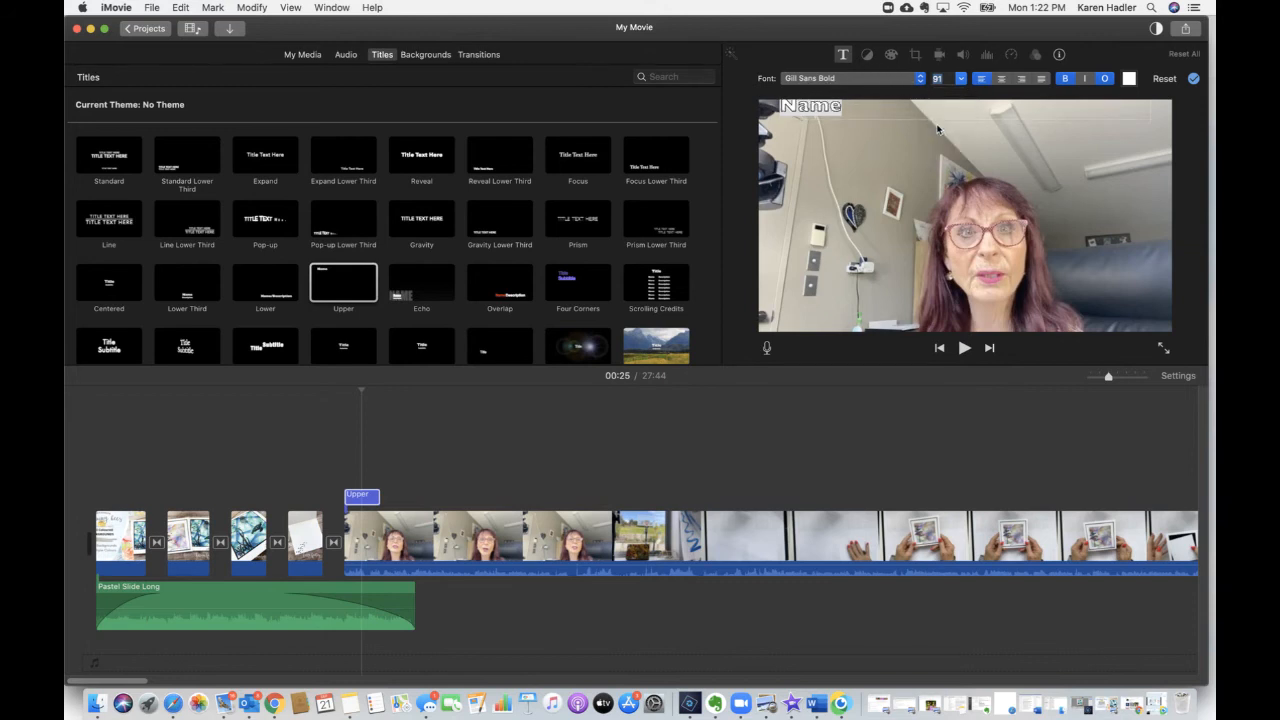
pyautogui.doubleClick(848, 114)
pyautogui.write('www')
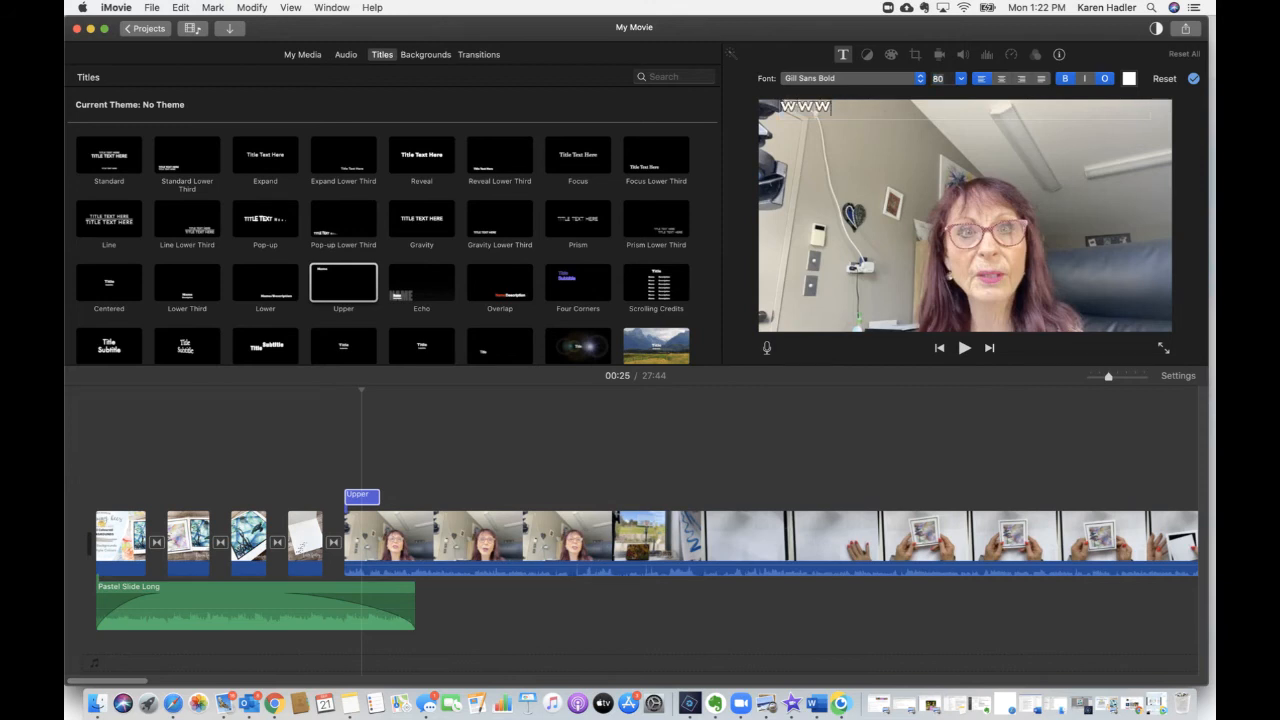
pyautogui.write('.stampingbees')
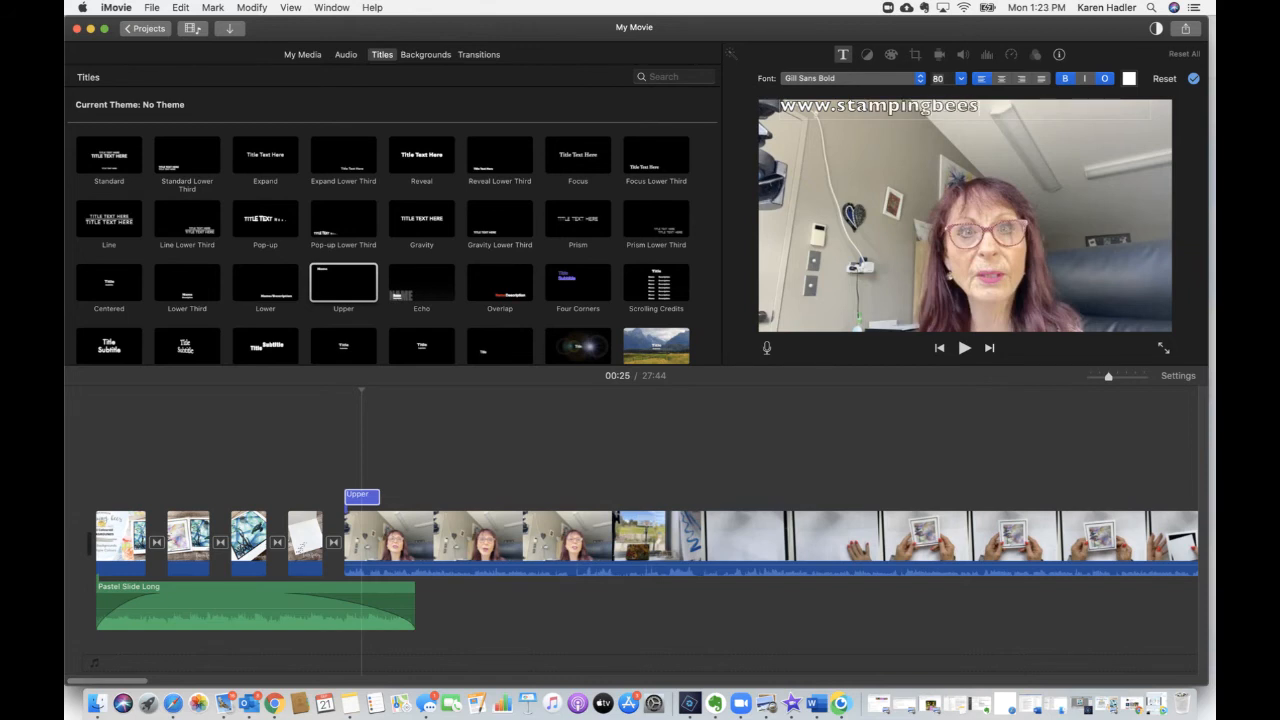
pyautogui.write('.co.nz')
pyautogui.click(963, 349)
pyautogui.click(963, 349)
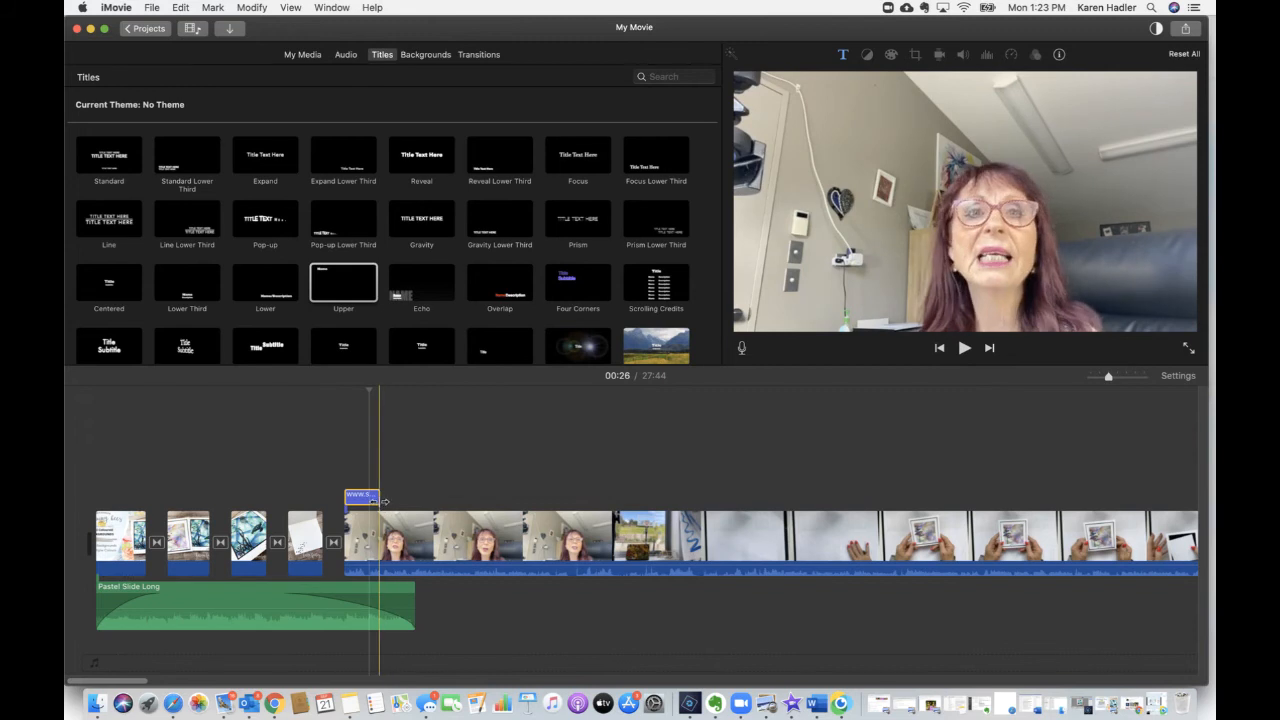
pyautogui.moveTo(384, 499); pyautogui.dragTo(1066, 478)
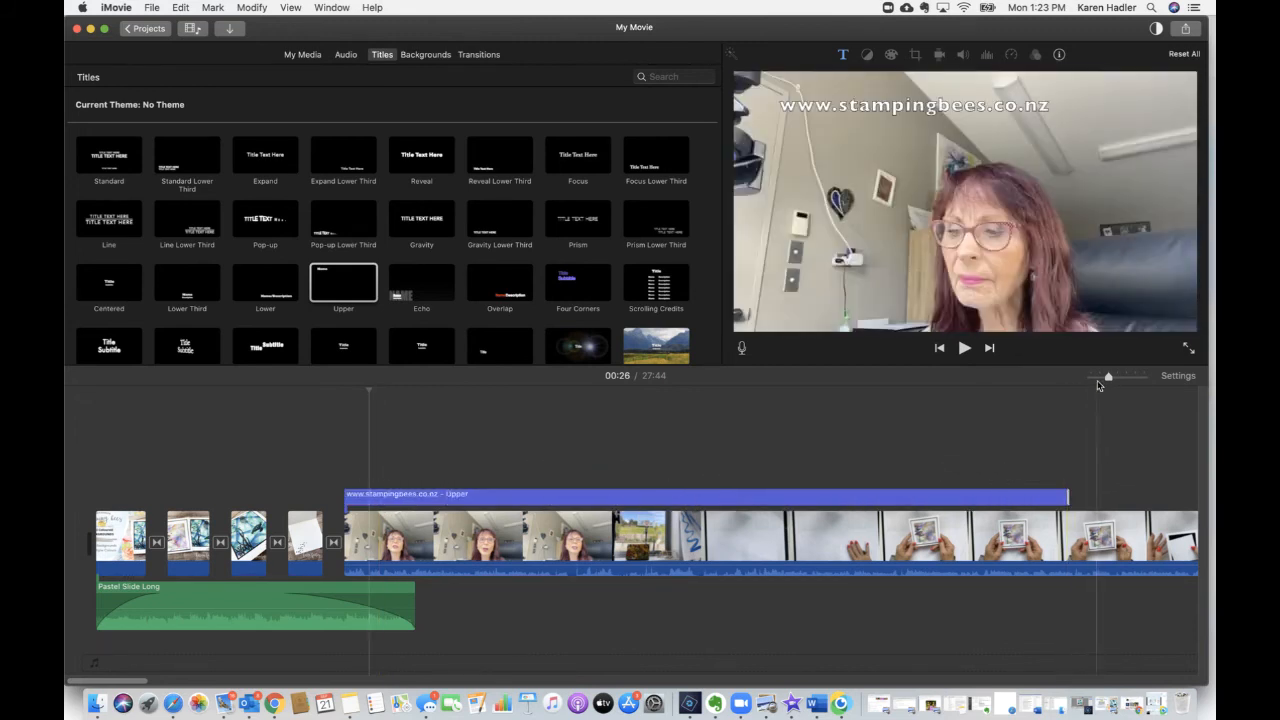
pyautogui.moveTo(1108, 376); pyautogui.dragTo(1092, 378)
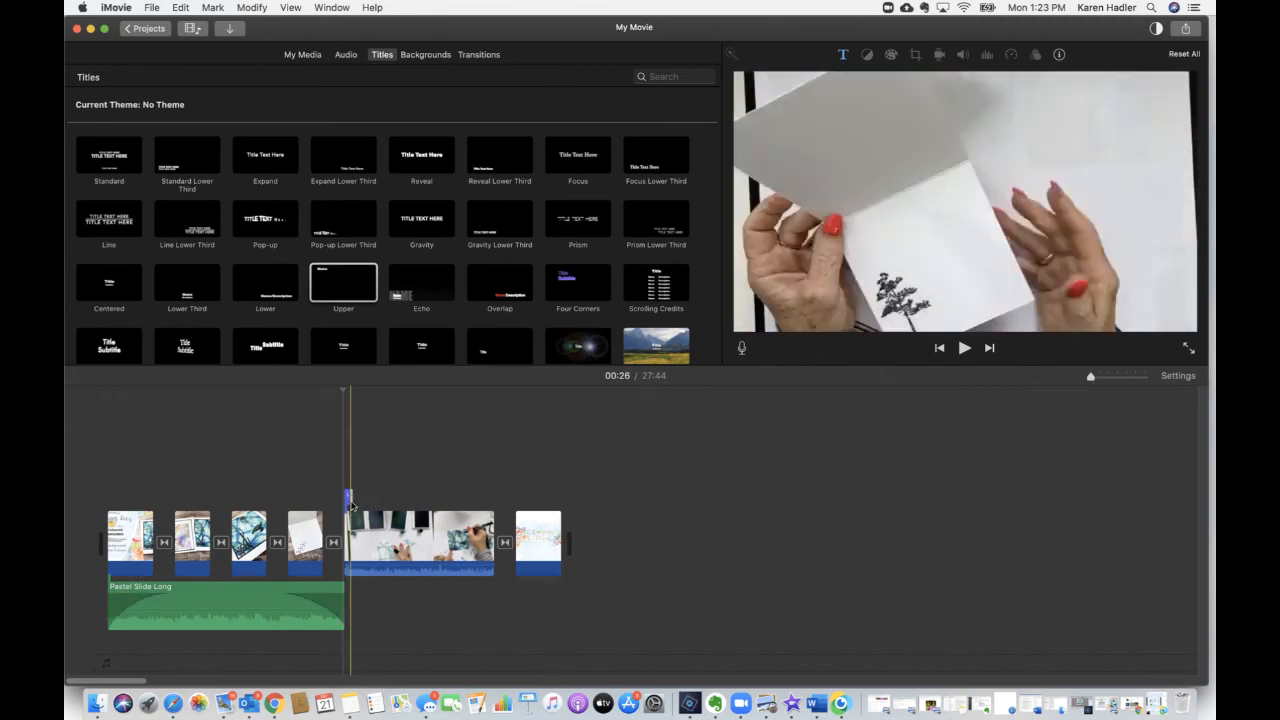
pyautogui.moveTo(349, 500); pyautogui.dragTo(493, 510)
pyautogui.click(424, 496)
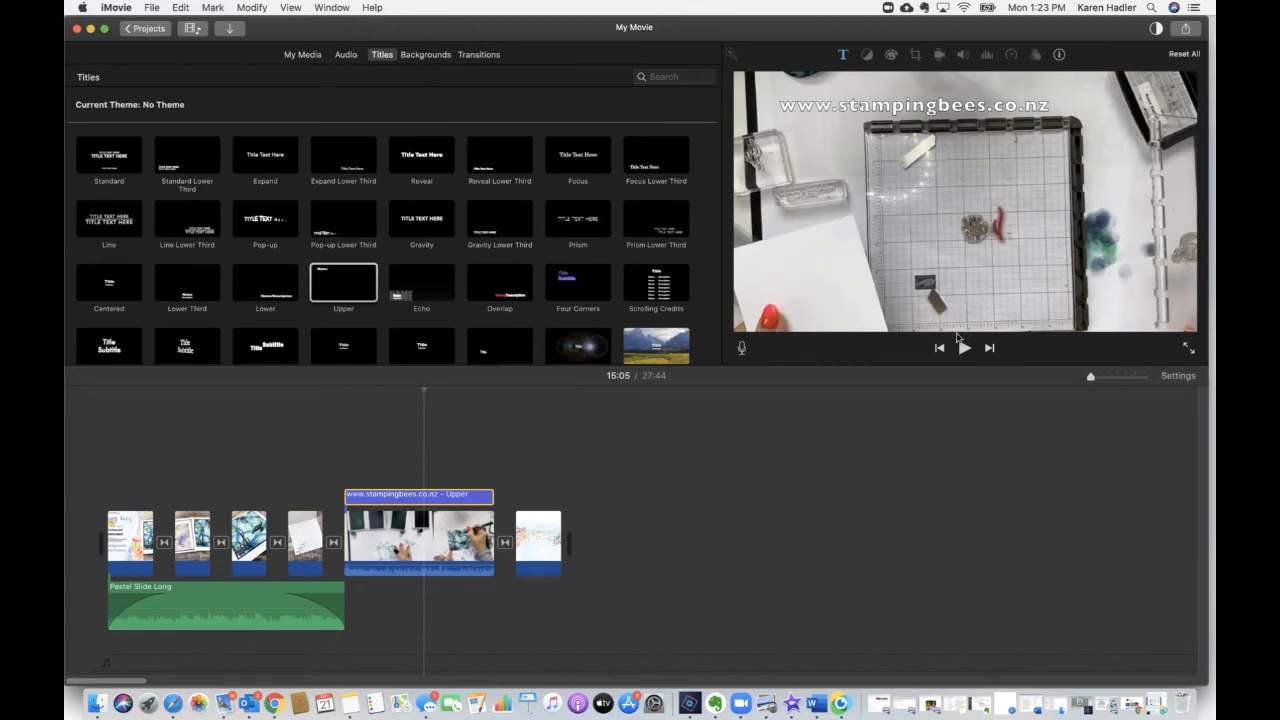
# Play the movie from its very beginning through the intro photos to the start of the long video.
pyautogui.click(477, 418)
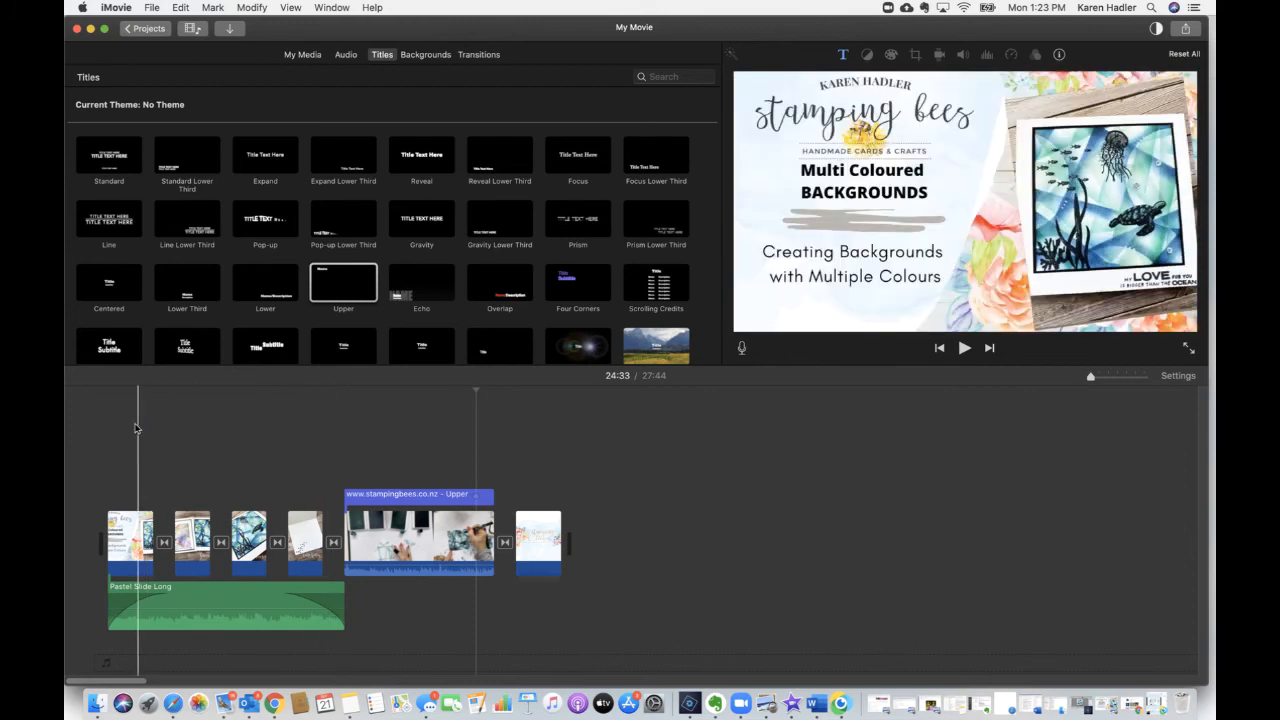
pyautogui.click(110, 412)
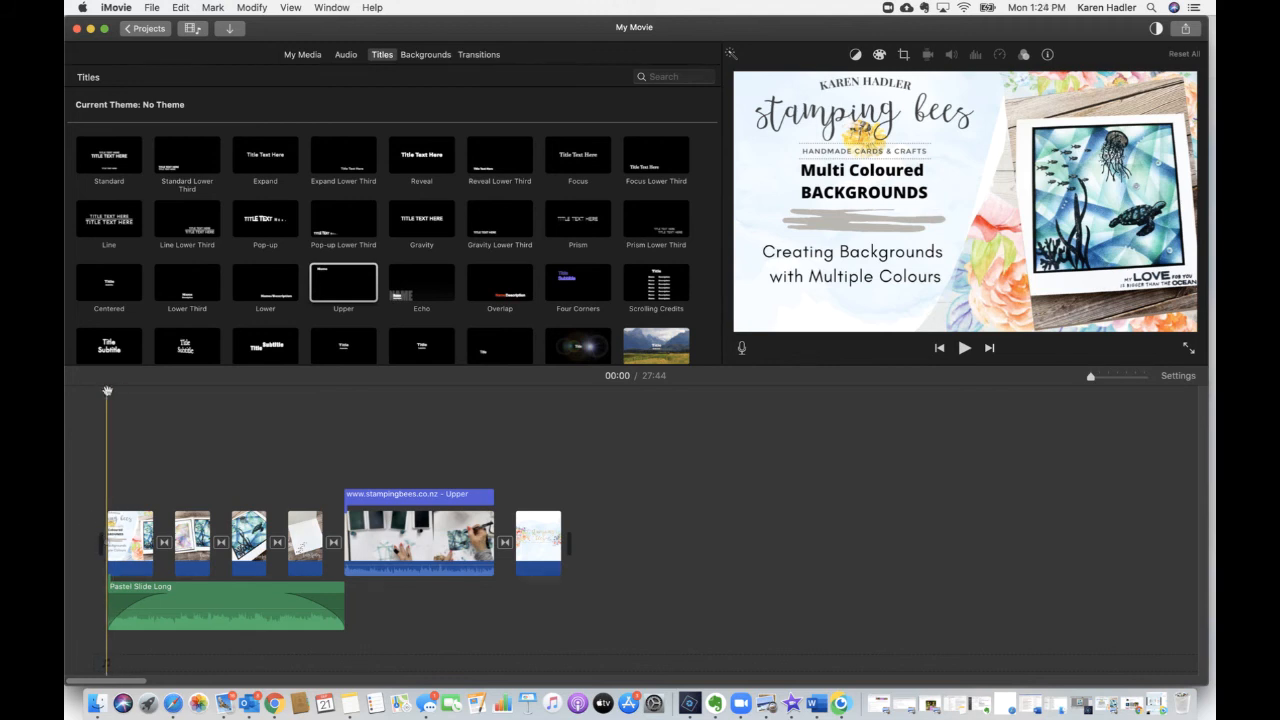
pyautogui.moveTo(108, 390); pyautogui.dragTo(108, 460)
pyautogui.click(963, 352)
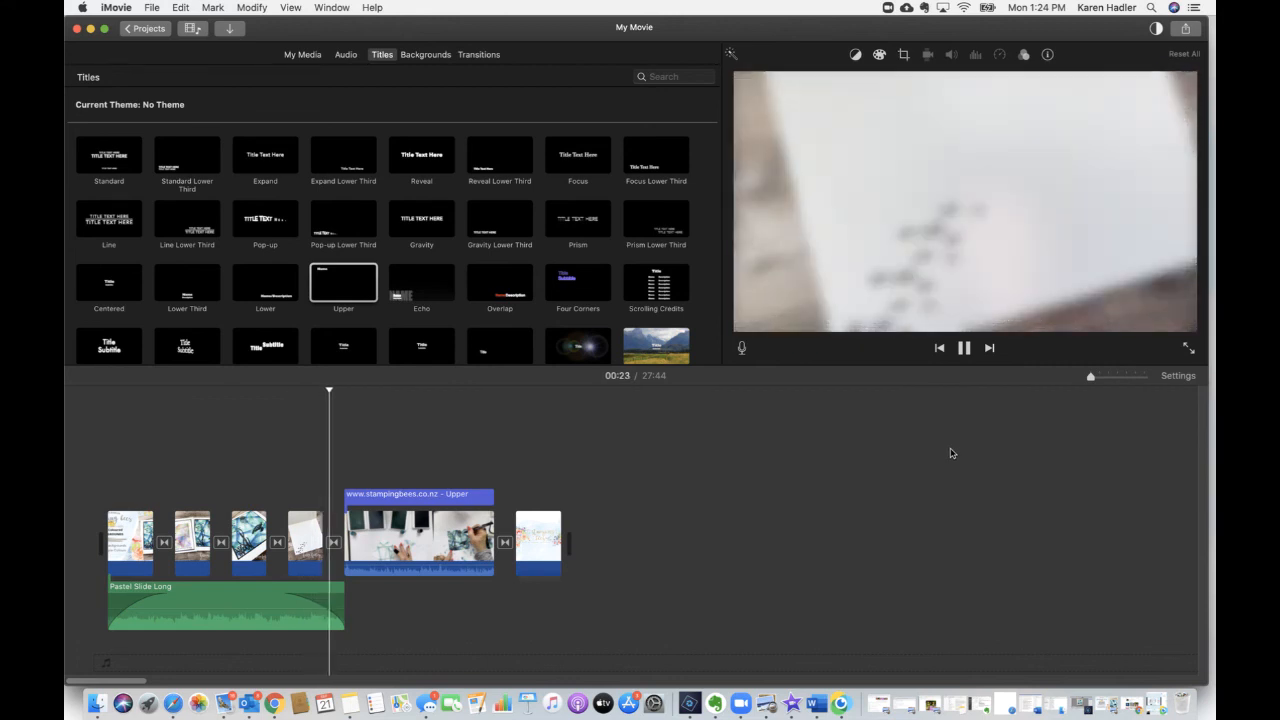
pyautogui.click(964, 347)
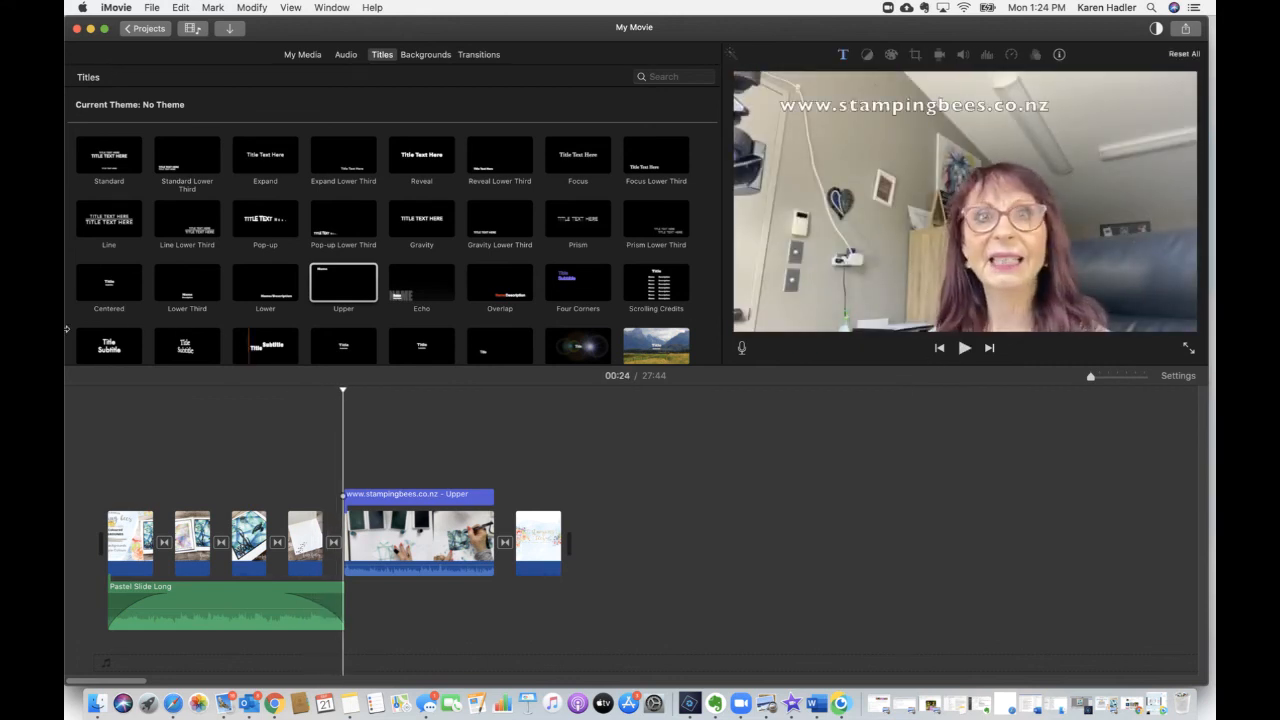
# Close the project back to the project overview, saving it under the name Multi Coloured Backgrounds.
pyautogui.click(145, 28)
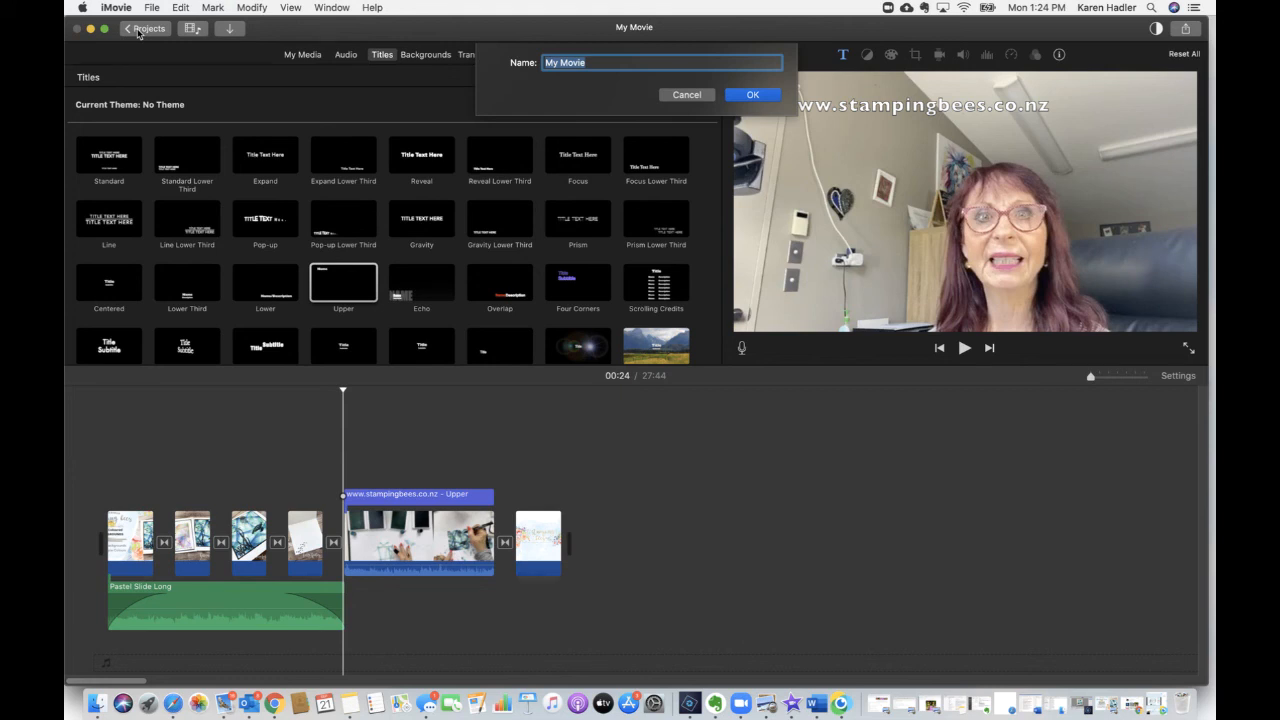
pyautogui.write('Multi Coloured Backgroun')
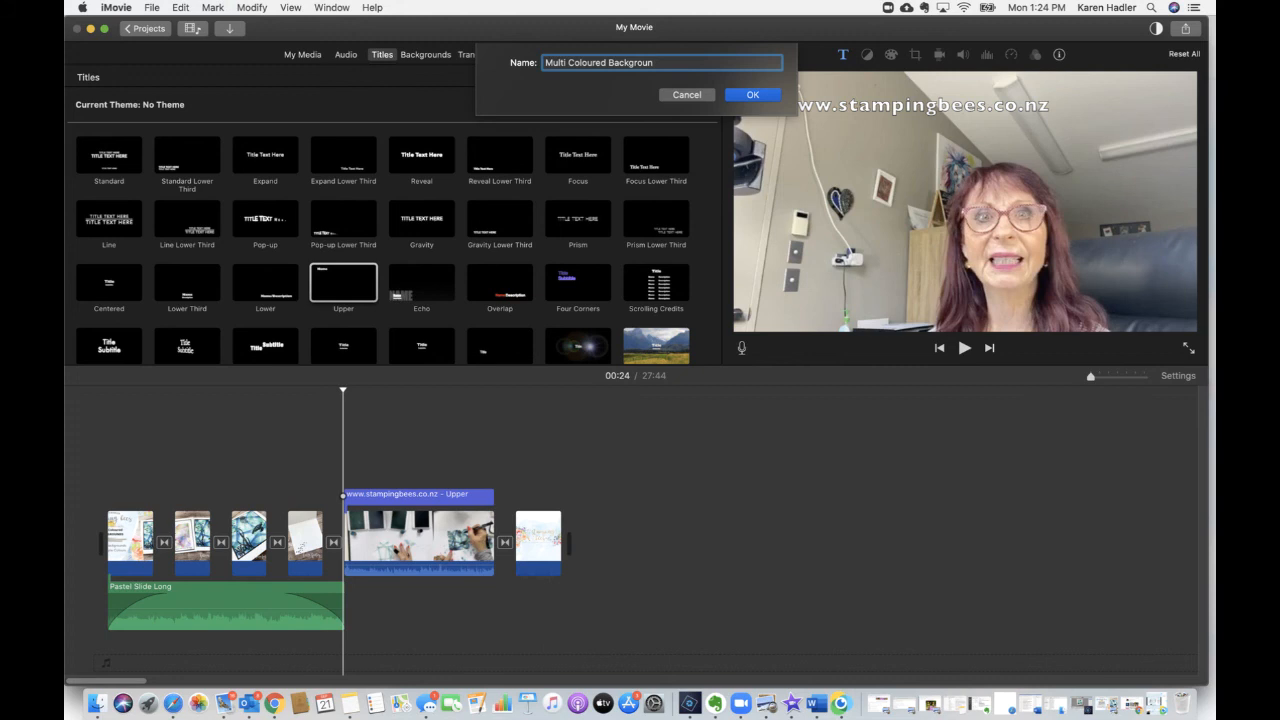
pyautogui.write('ds')
pyautogui.click(753, 95)
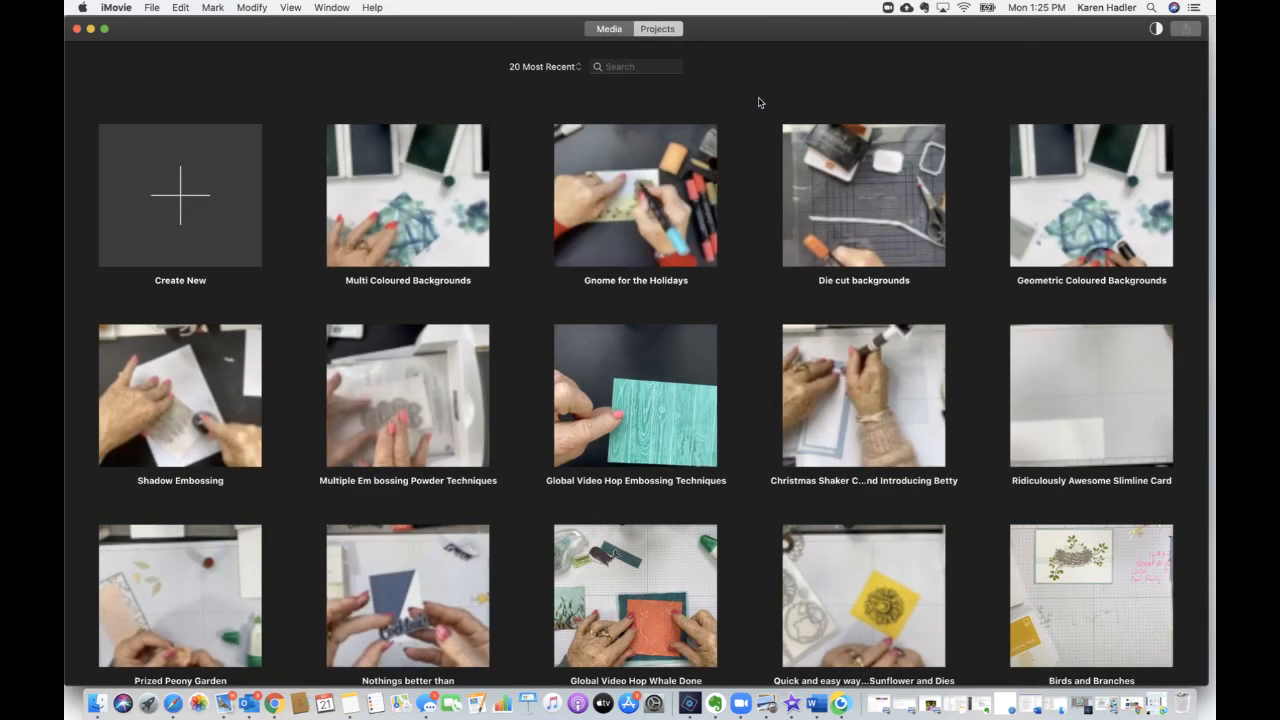
# Share the Multi Coloured Backgrounds project to YouTube with the preset details and accept the terms of service to publish it.
pyautogui.click(431, 217)
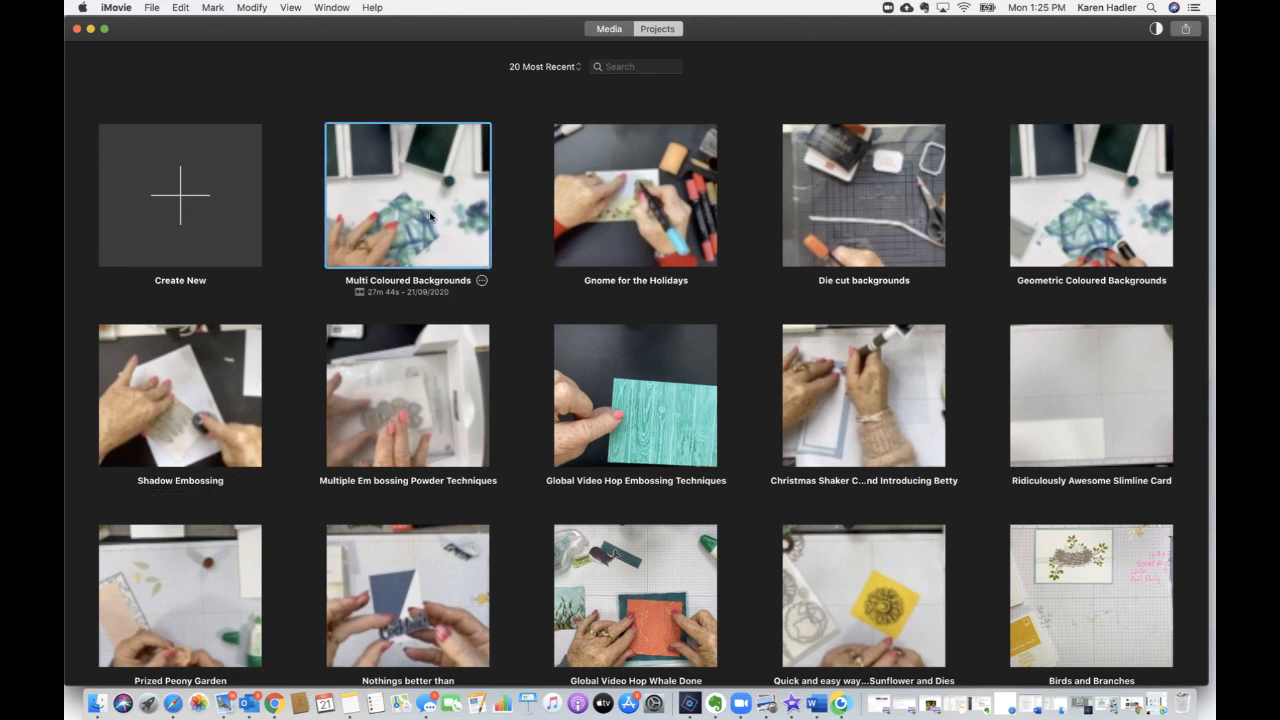
pyautogui.click(482, 283)
pyautogui.moveTo(495, 317)
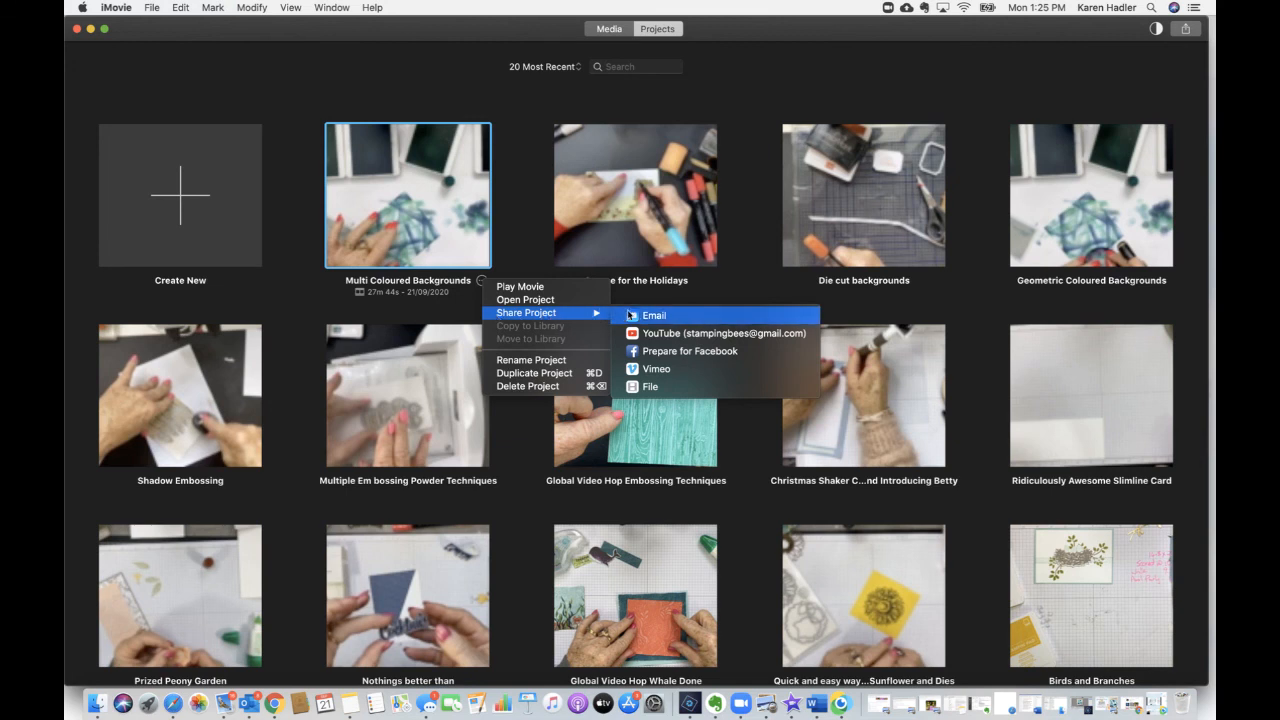
pyautogui.click(652, 336)
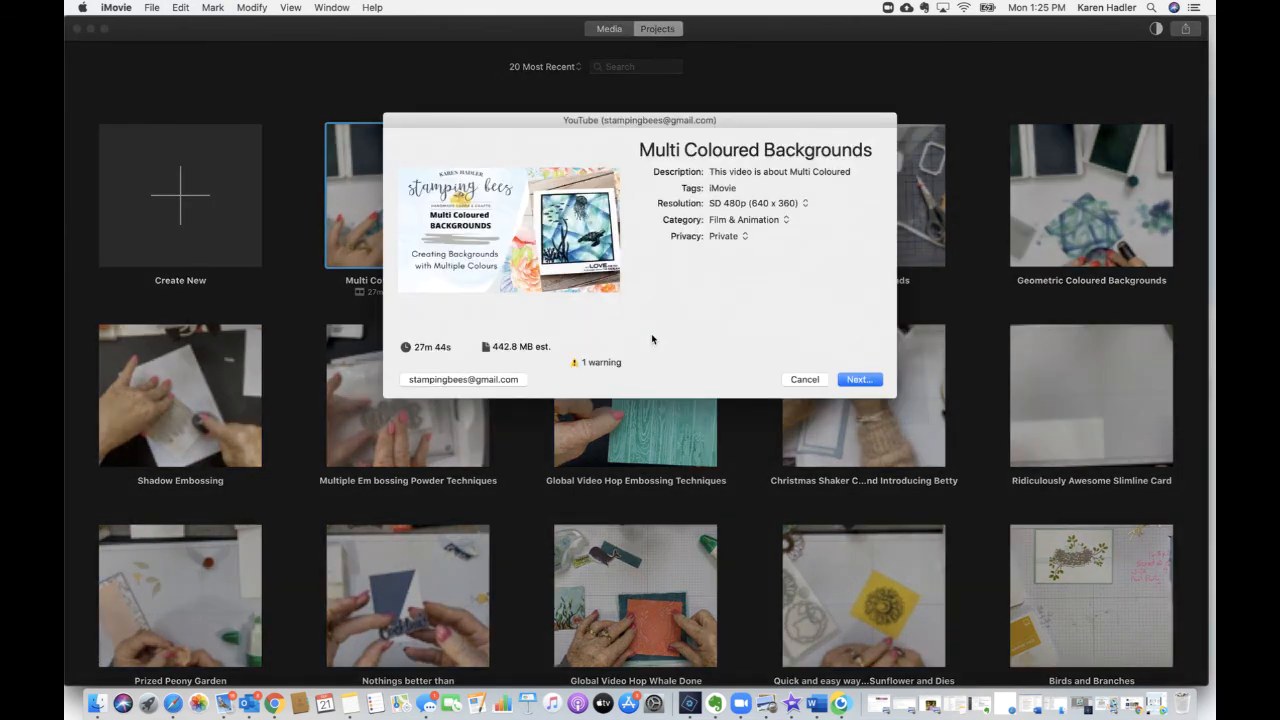
pyautogui.click(864, 379)
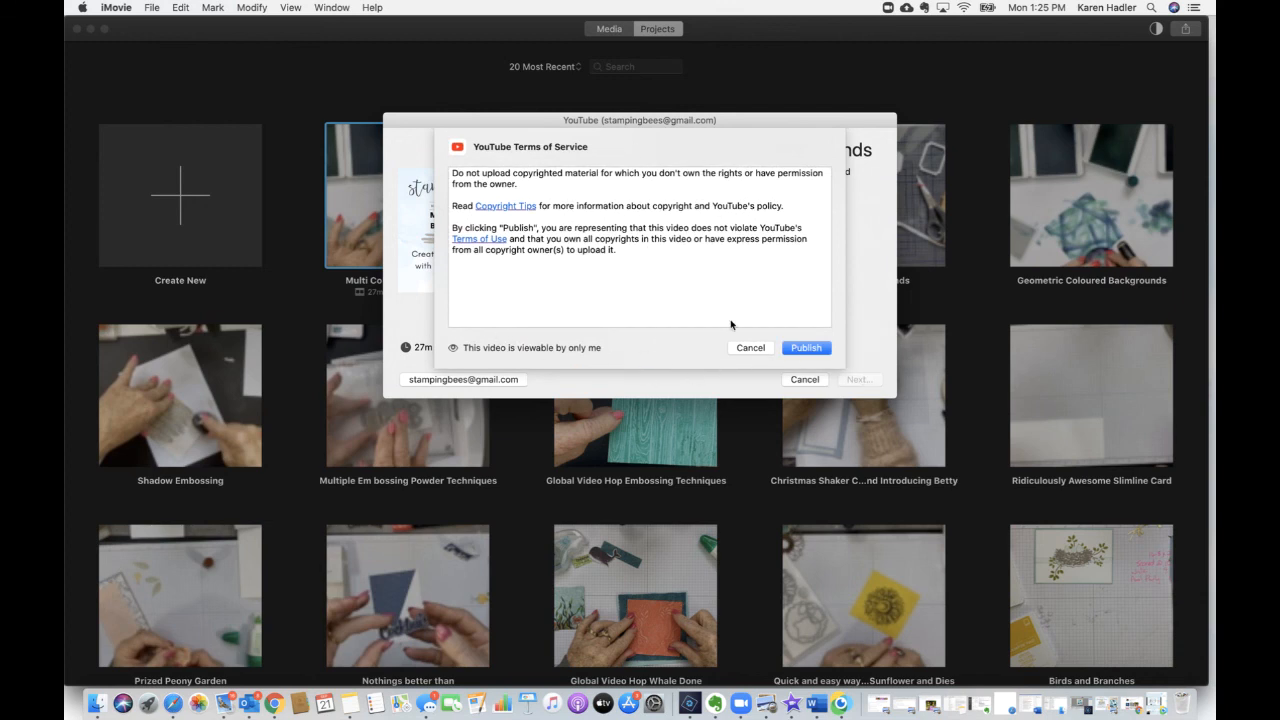
pyautogui.click(805, 348)
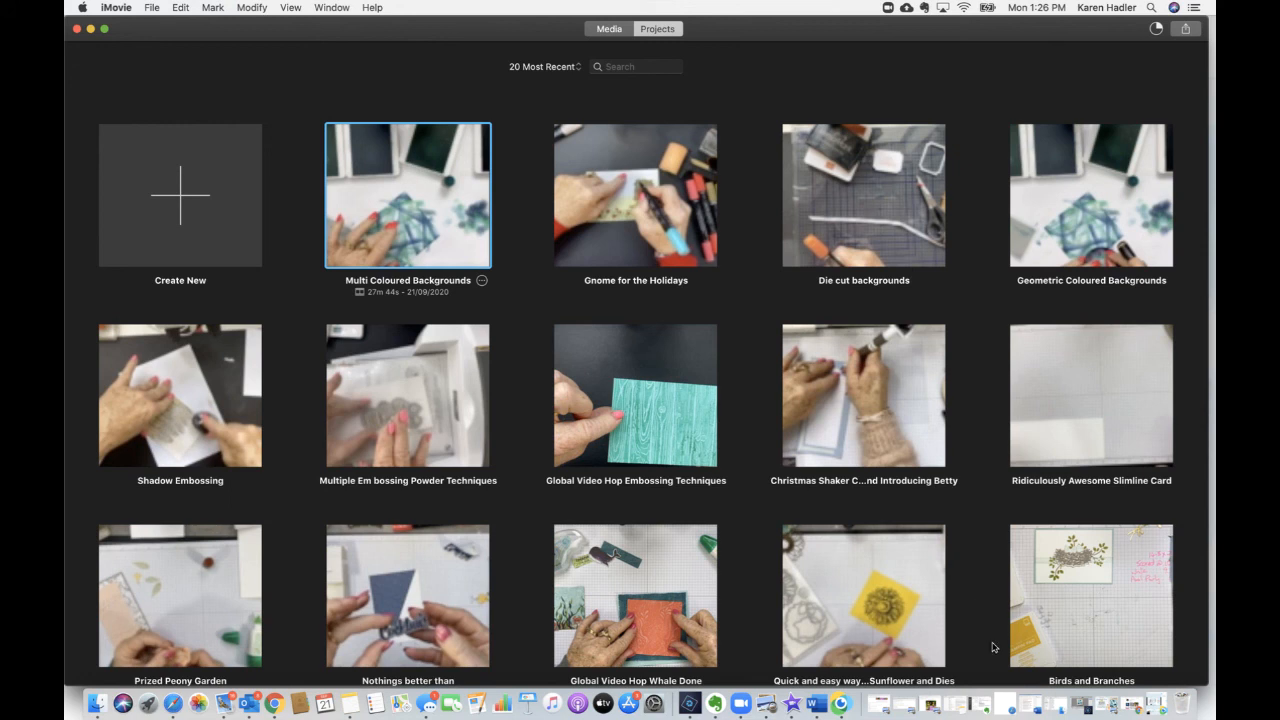
pyautogui.moveTo(1128, 684)
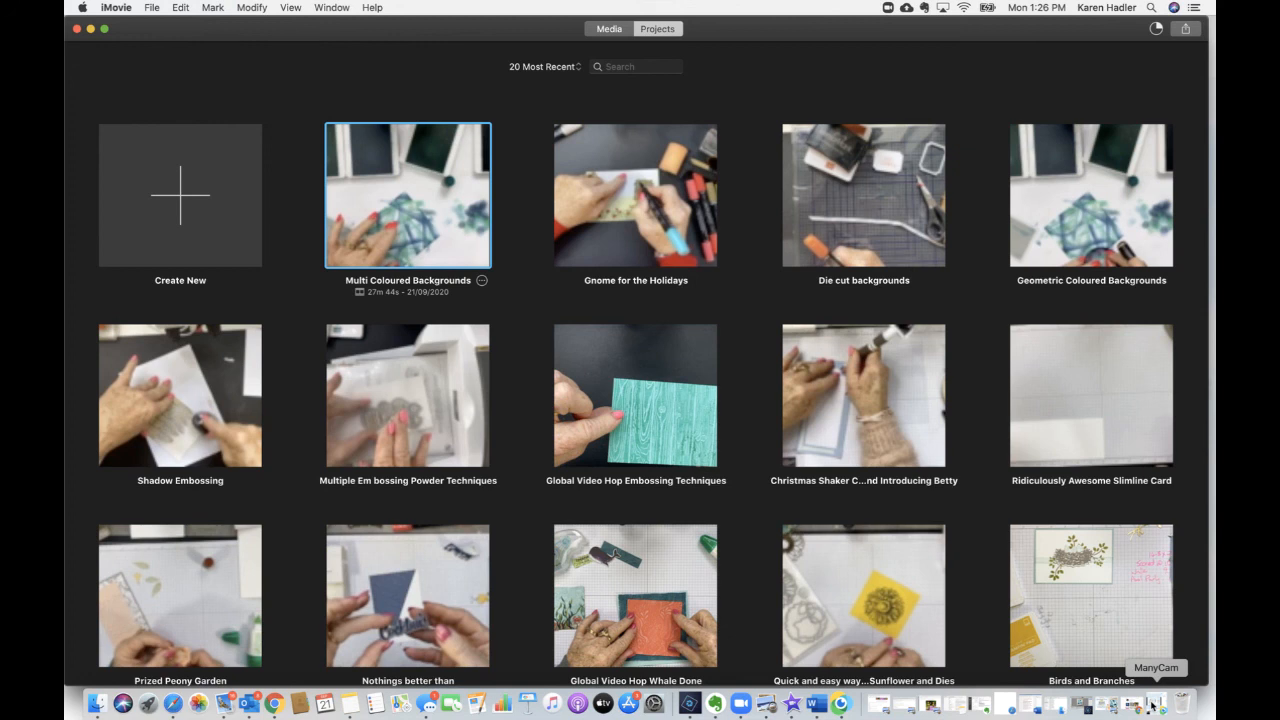
pyautogui.click(1153, 706)
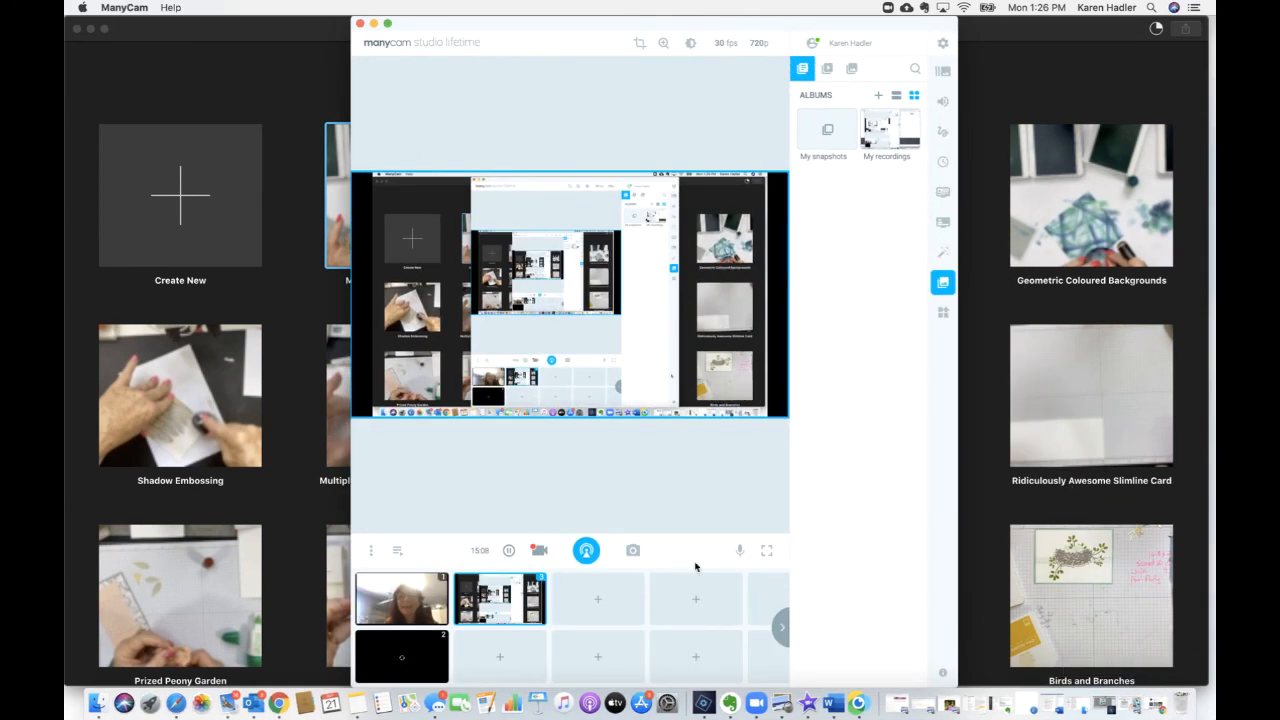